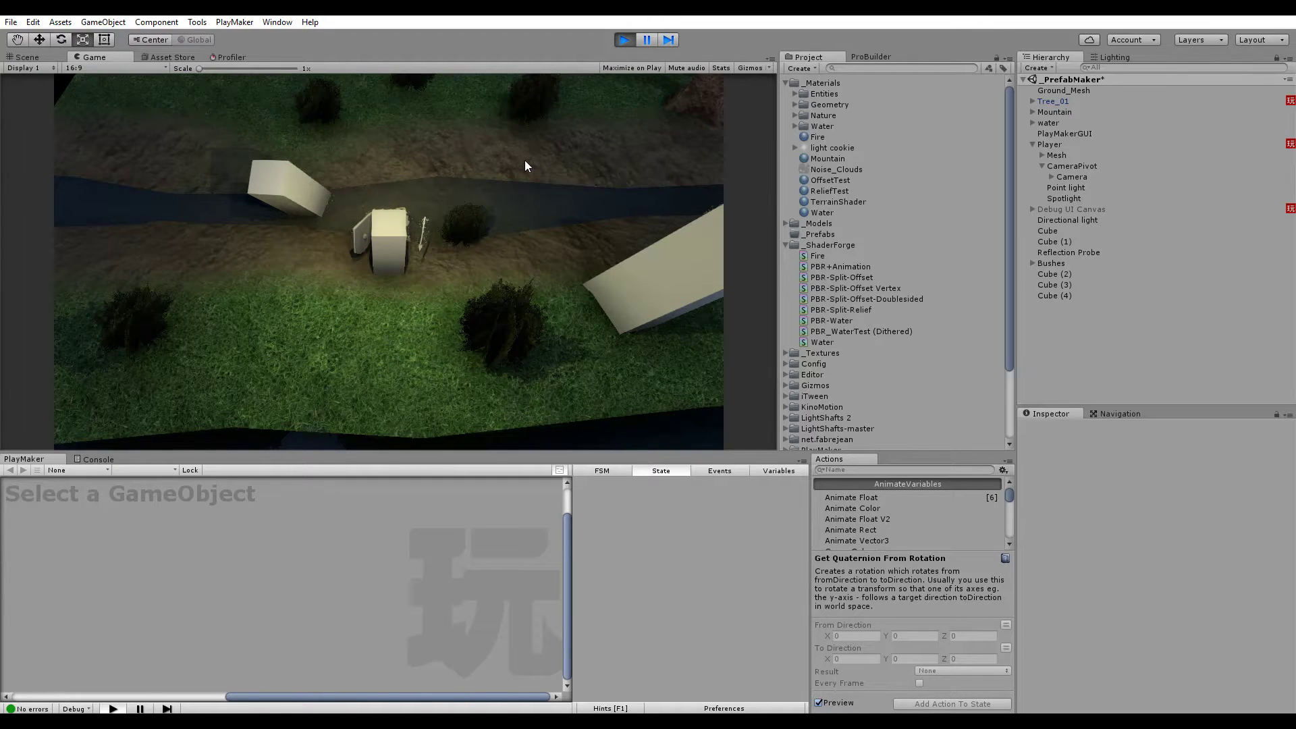
# Walk the player around the river in the running game and set the Water material's Normal Amount to 0.019
pyautogui.press('w')
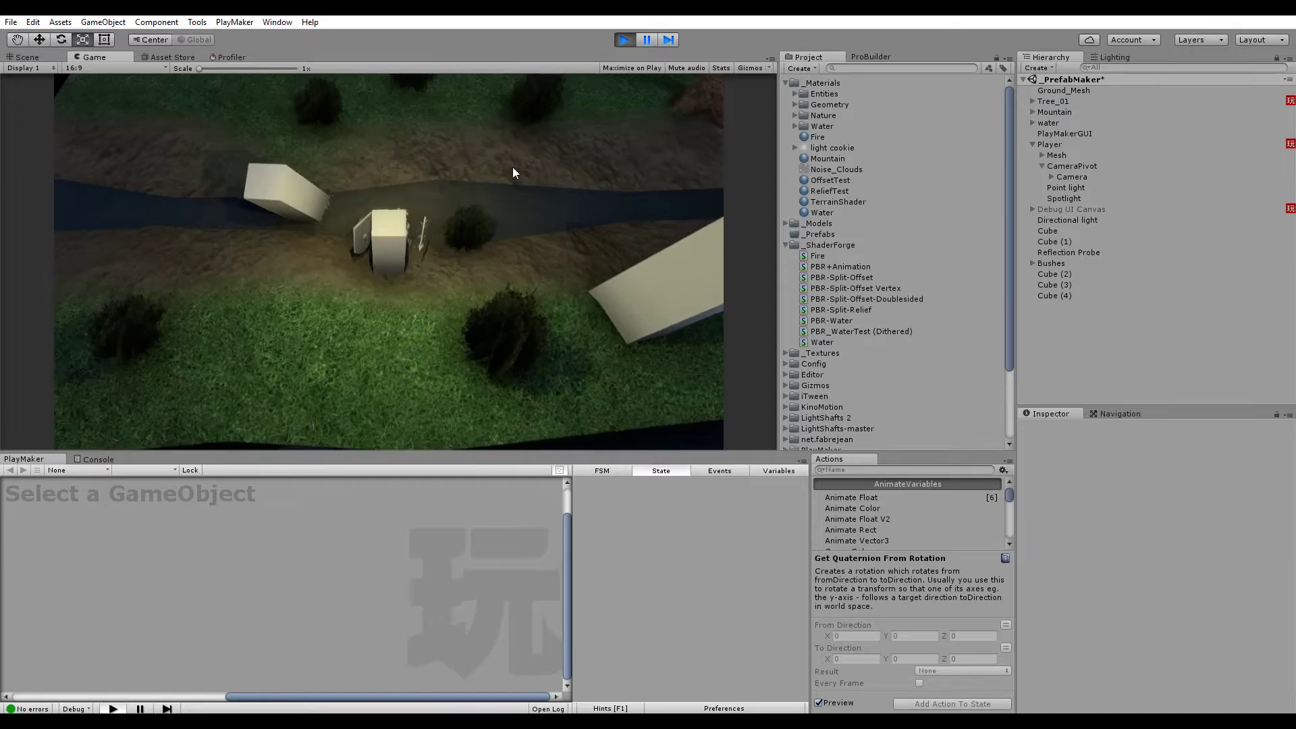
pyautogui.press('d')
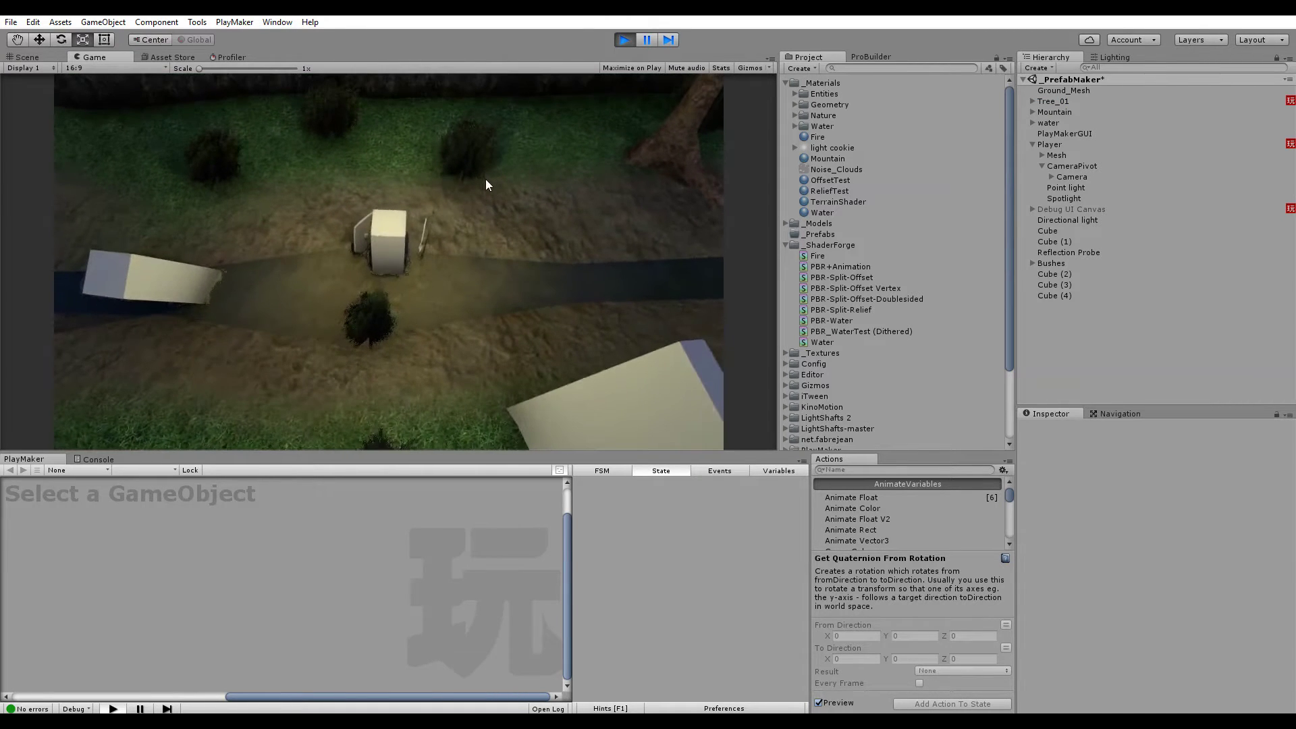
pyautogui.press('a')
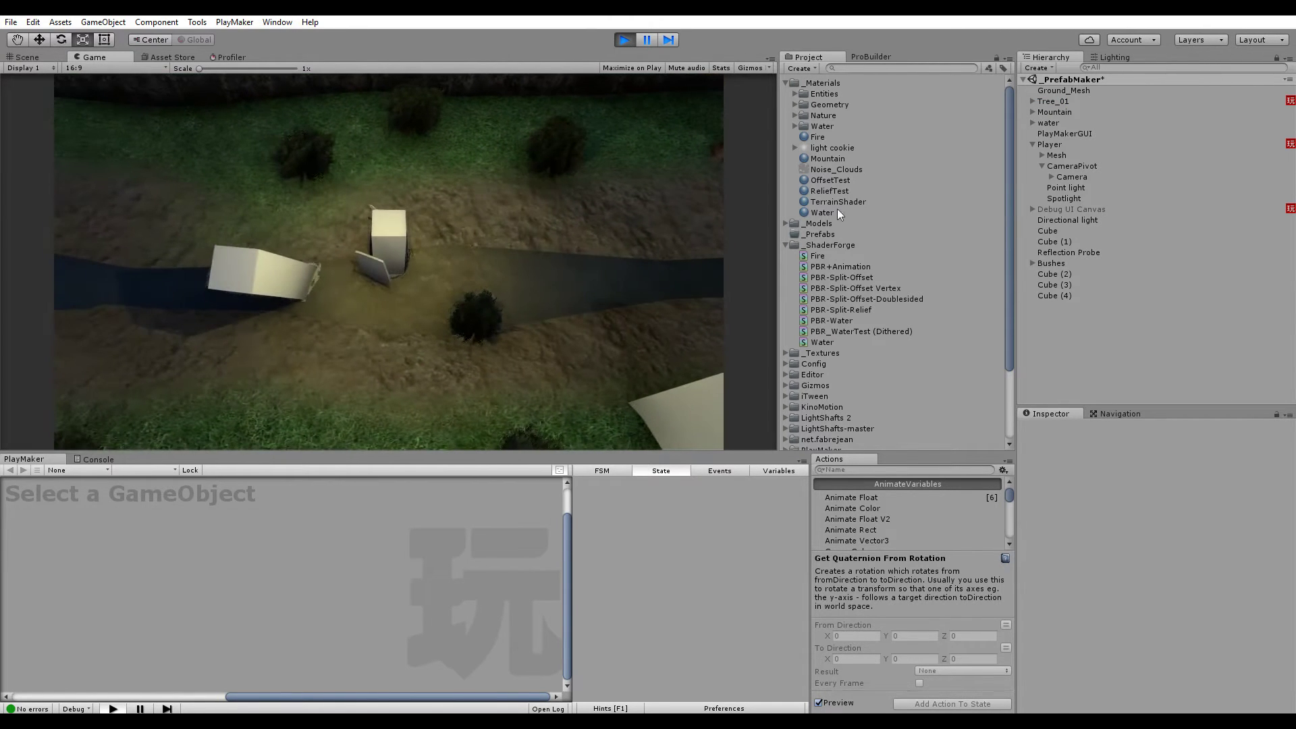
pyautogui.click(860, 211)
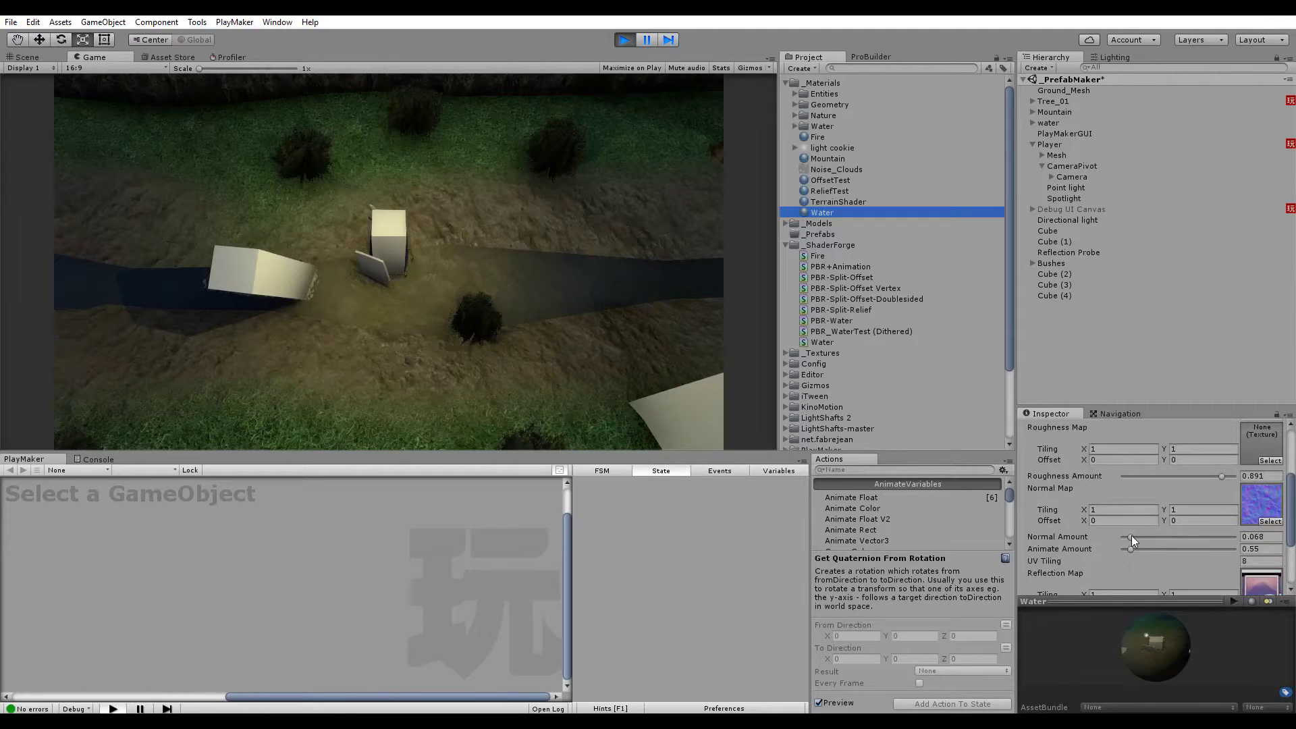
pyautogui.moveTo(1131, 536); pyautogui.dragTo(1115, 533)
pyautogui.click(516, 298)
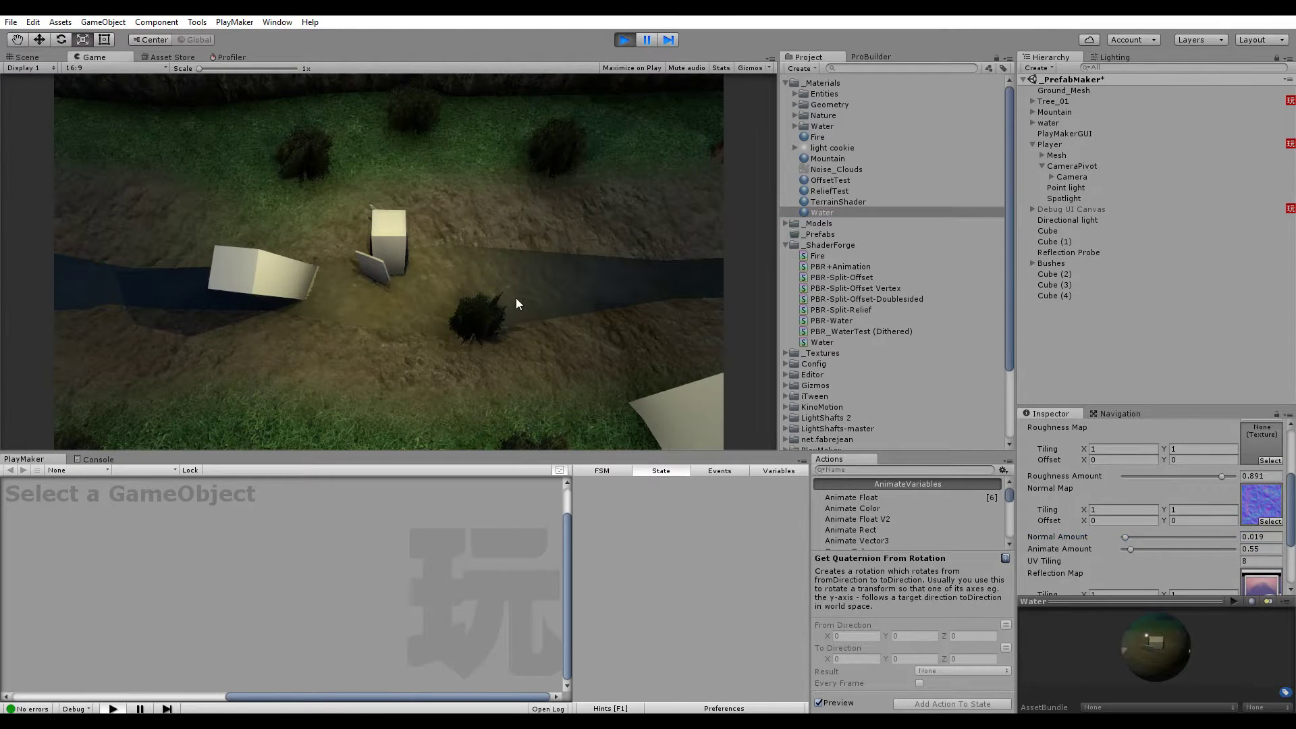
# Walk the player from the river across the grass onto the pale block platforms to examine the water
pyautogui.press('s')
pyautogui.press('a')
pyautogui.press('s')
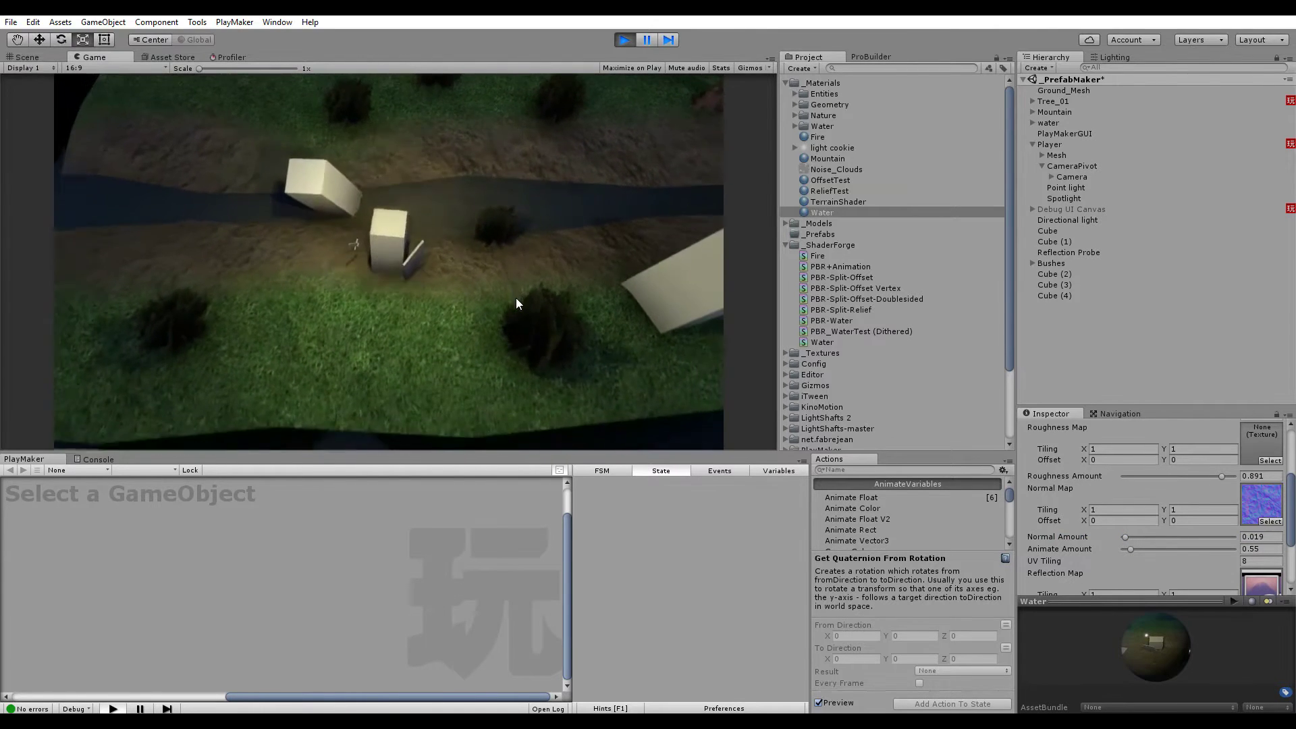
pyautogui.press('s')
pyautogui.press('s')
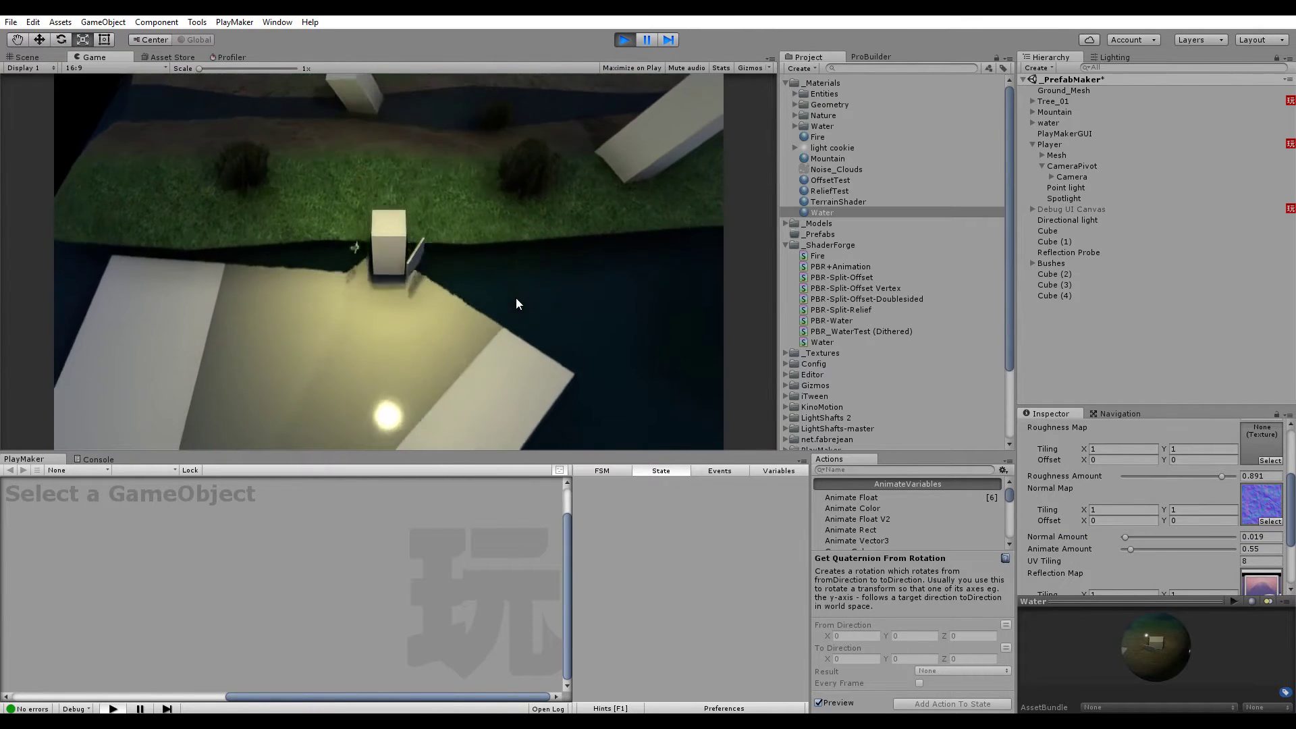
pyautogui.press('s')
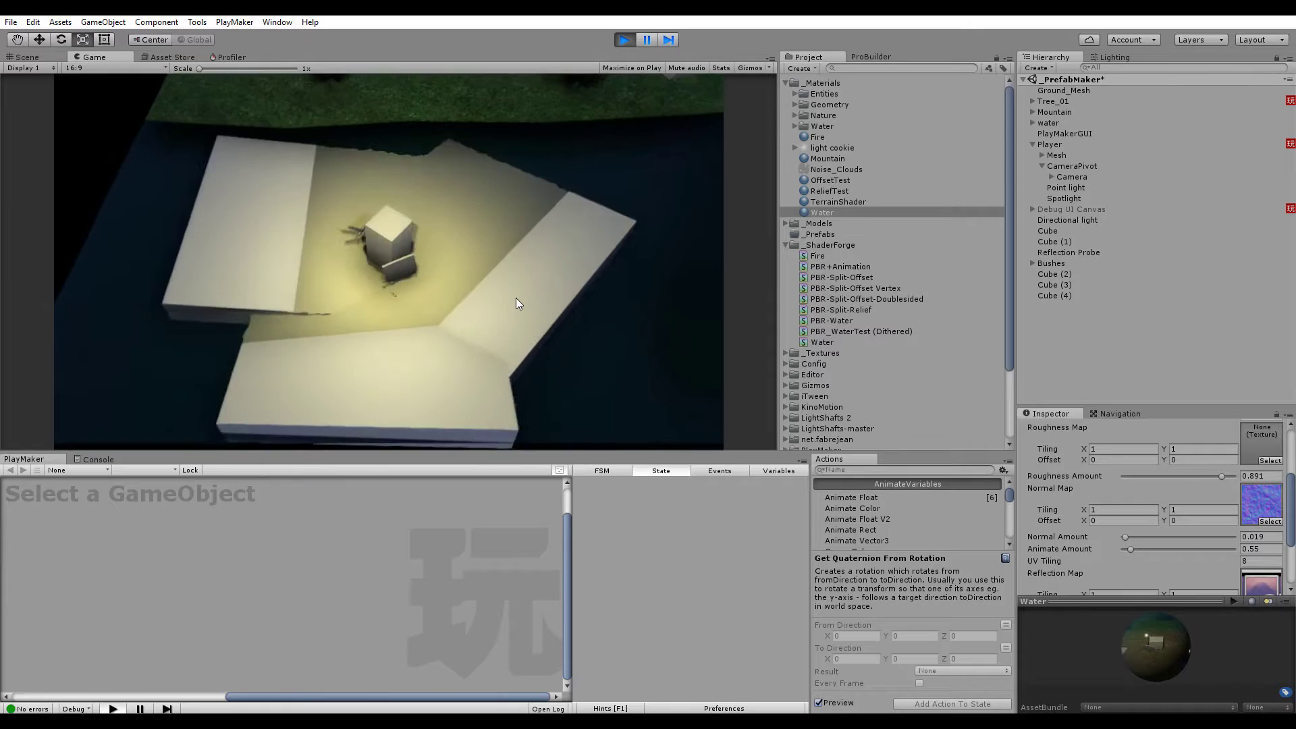
# Walk the player back and forth across the pale block platforms to examine how they and the surrounding water are lit
pyautogui.press('a')
pyautogui.press('w')
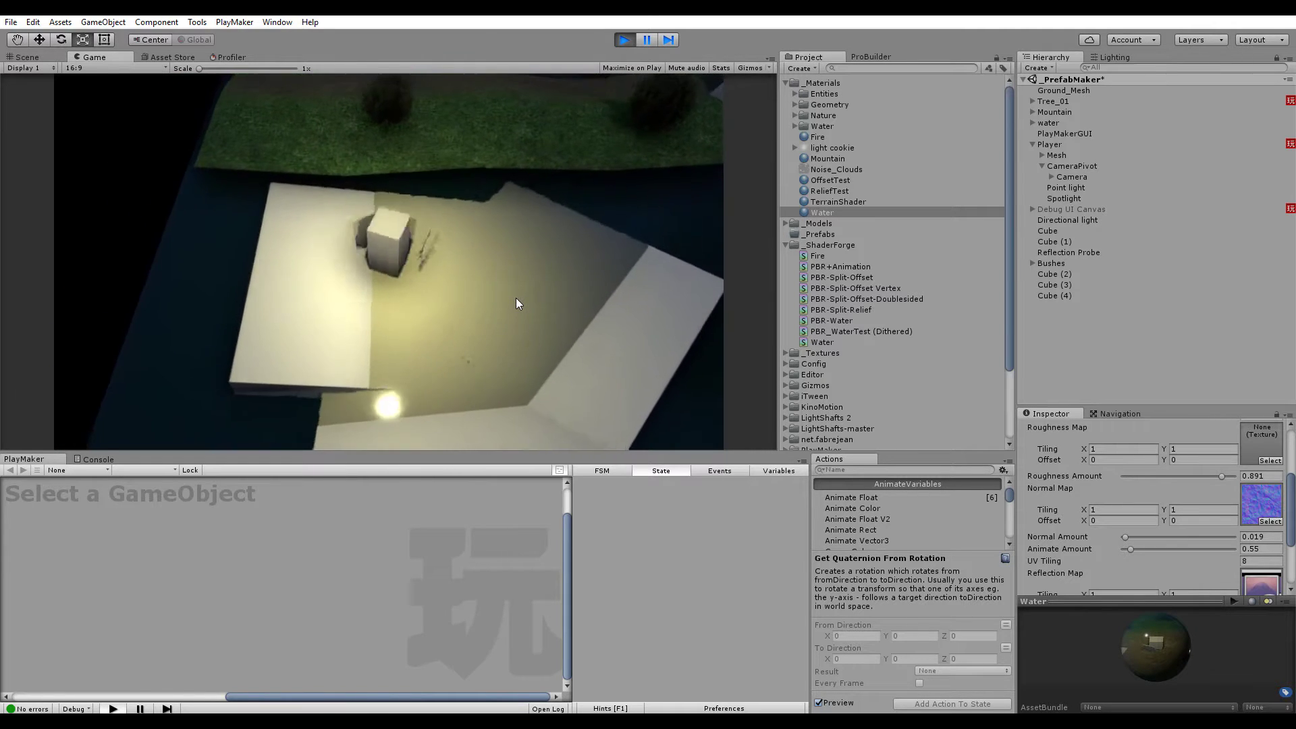
pyautogui.press('d')
pyautogui.press('s')
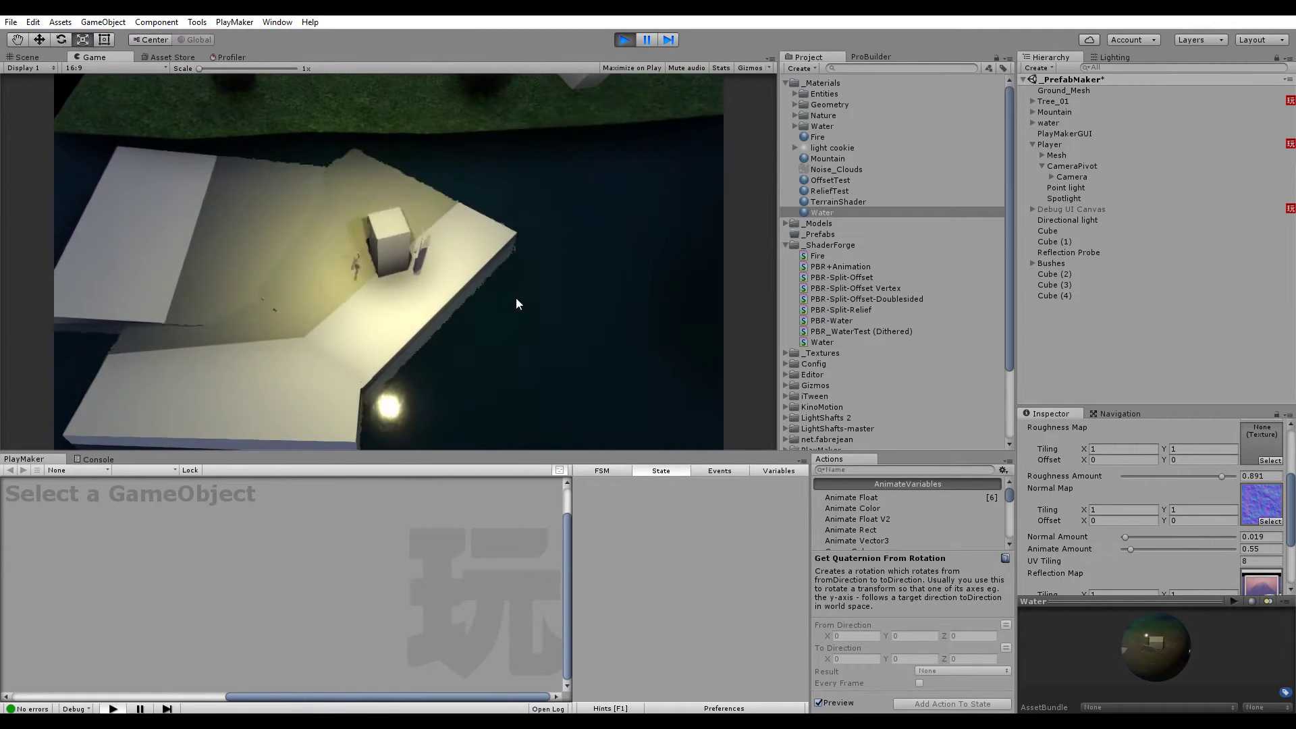
pyautogui.press('s')
pyautogui.press('a')
pyautogui.press('w')
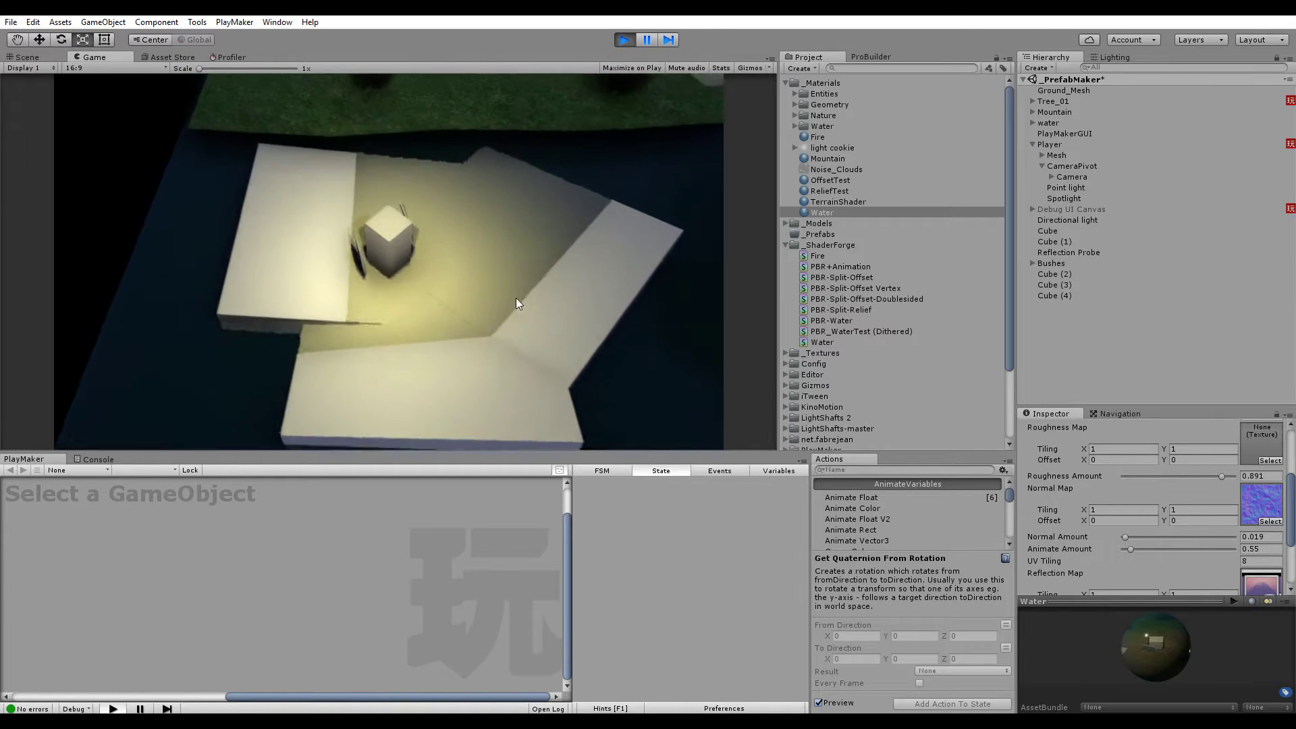
# Walk the player back over the grass to the river and along its bank around the small cube to examine the water
pyautogui.press('a')
pyautogui.press('w')
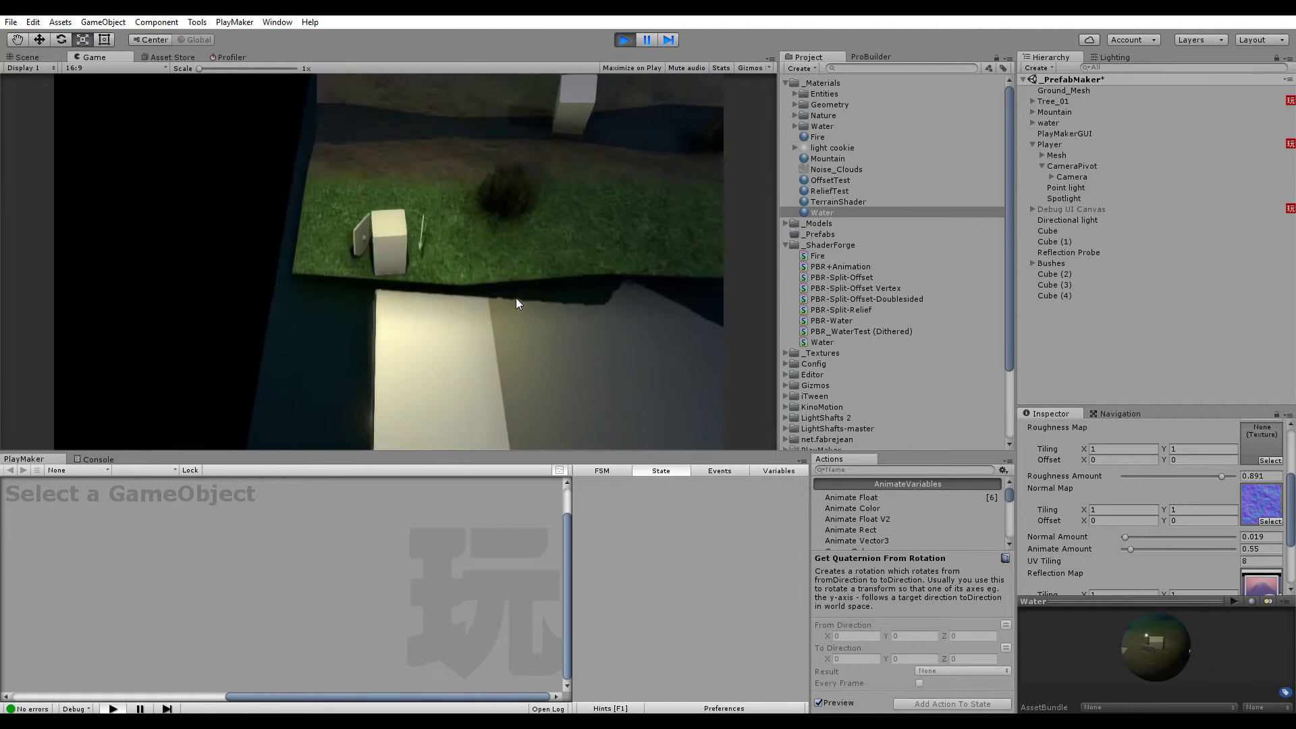
pyautogui.press('w')
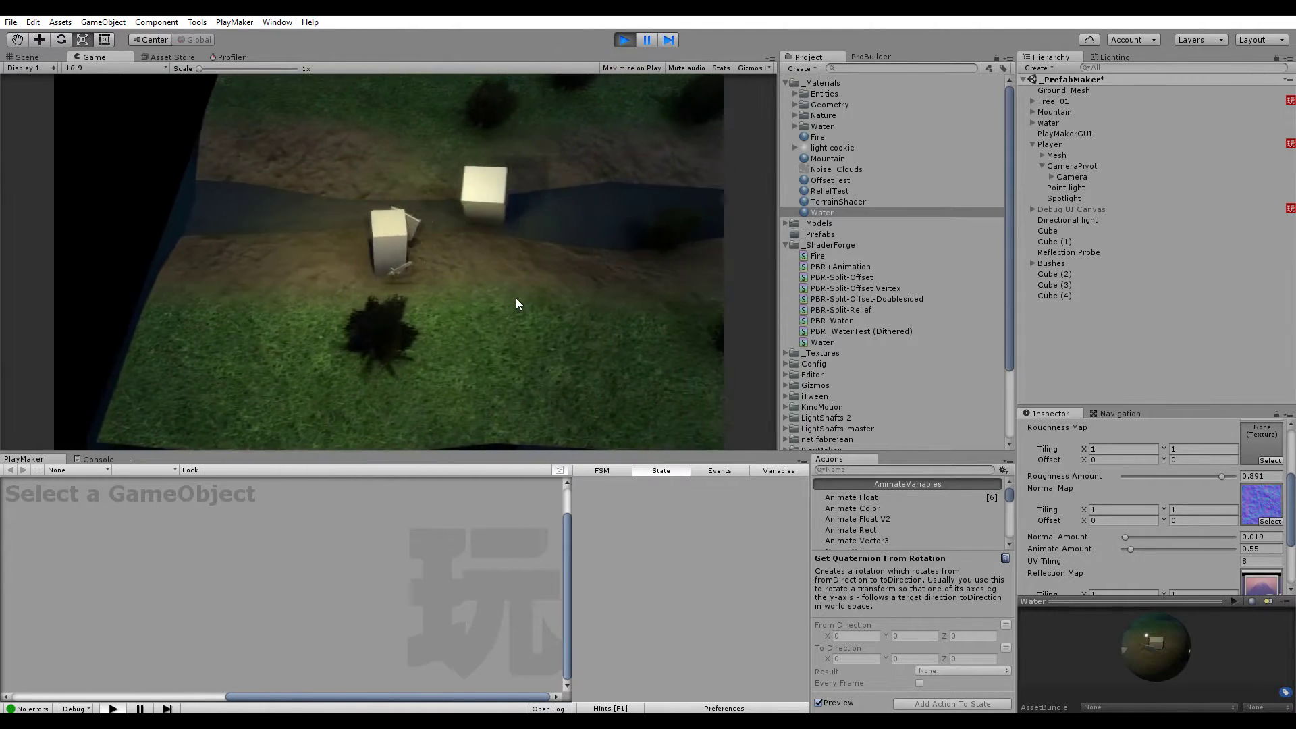
pyautogui.press('d')
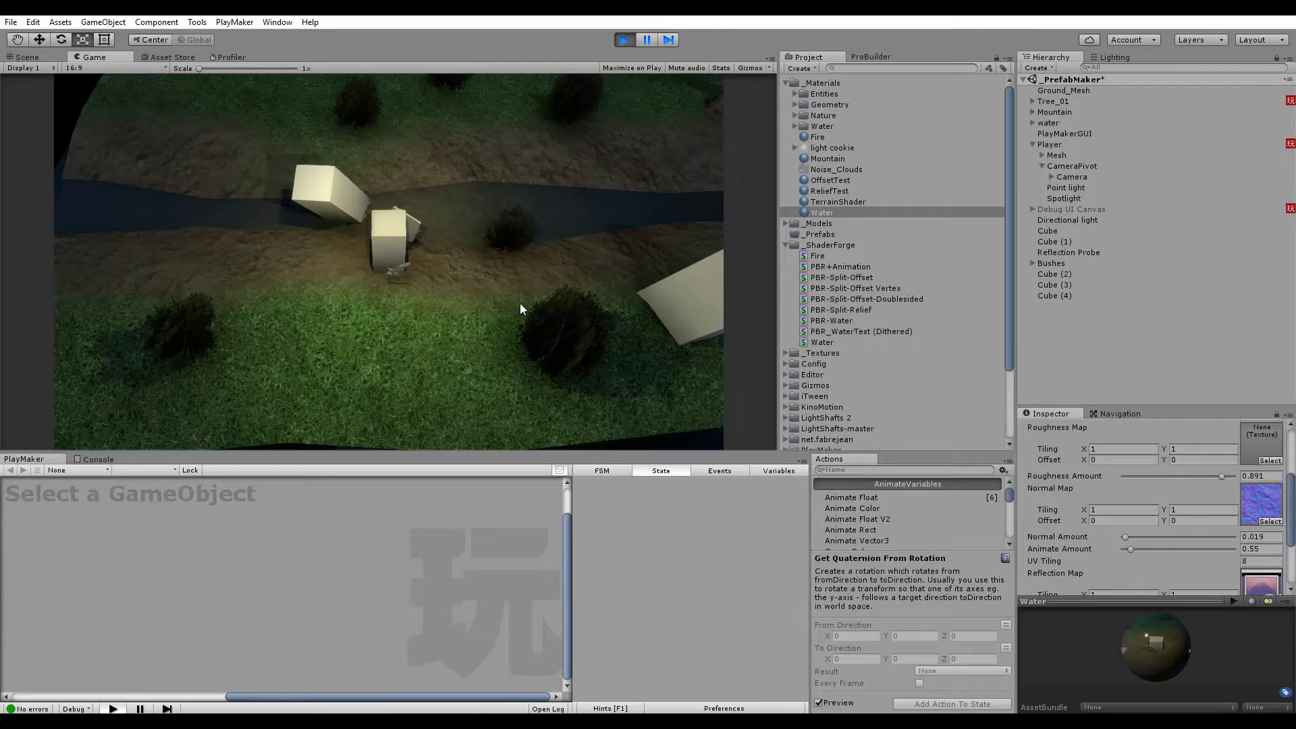
pyautogui.press('d')
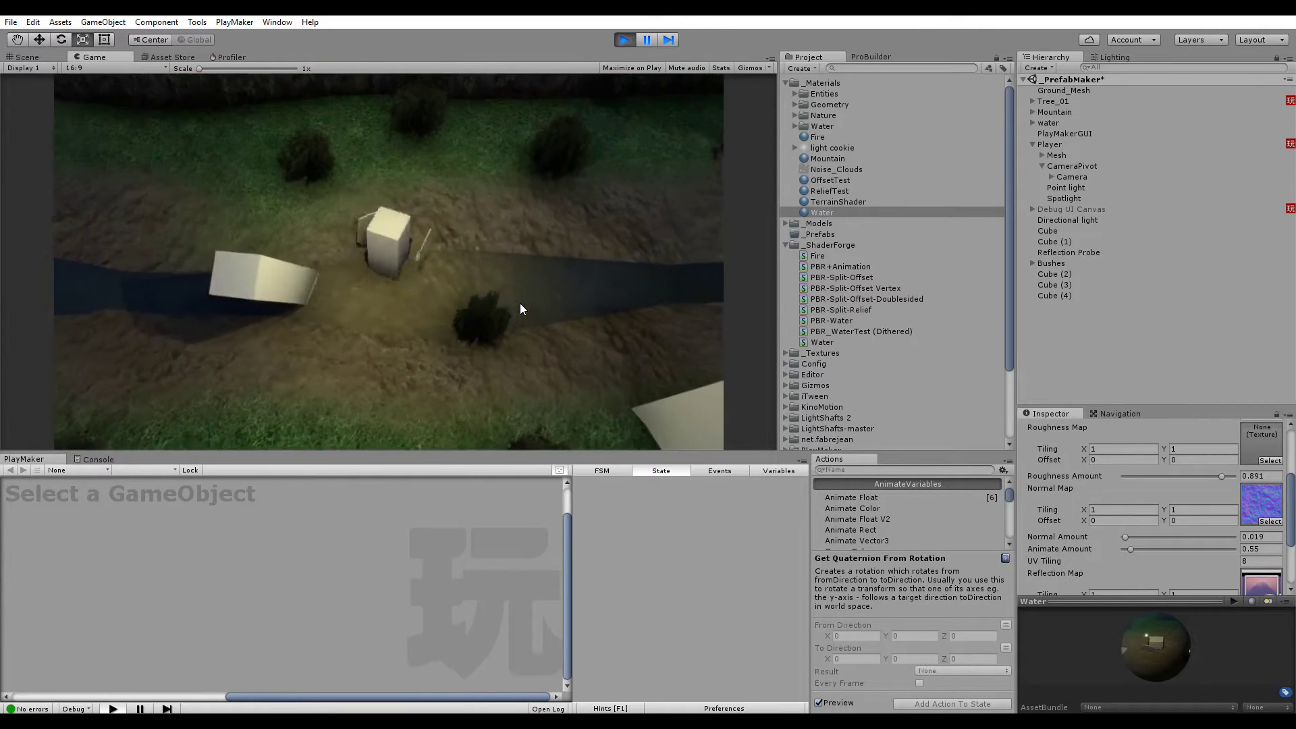
pyautogui.press('a')
pyautogui.press('s')
pyautogui.press('a')
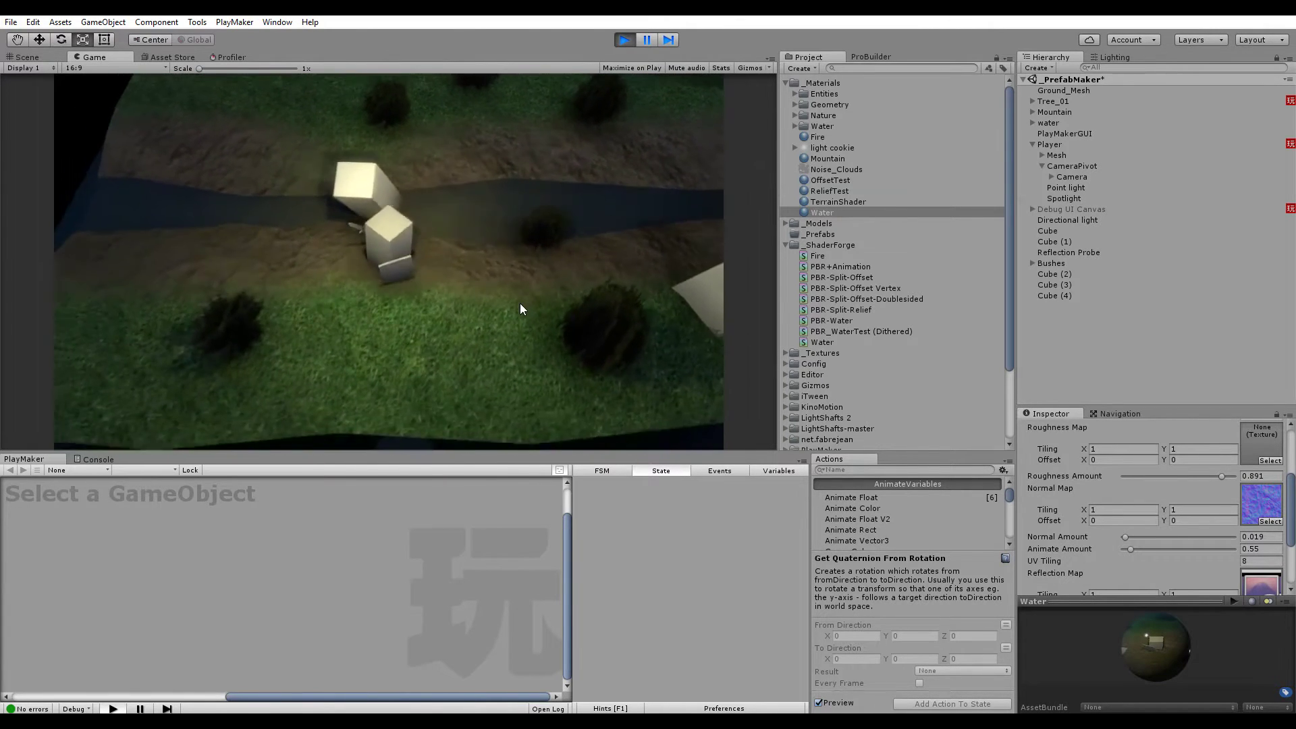
pyautogui.press('a')
pyautogui.press('w')
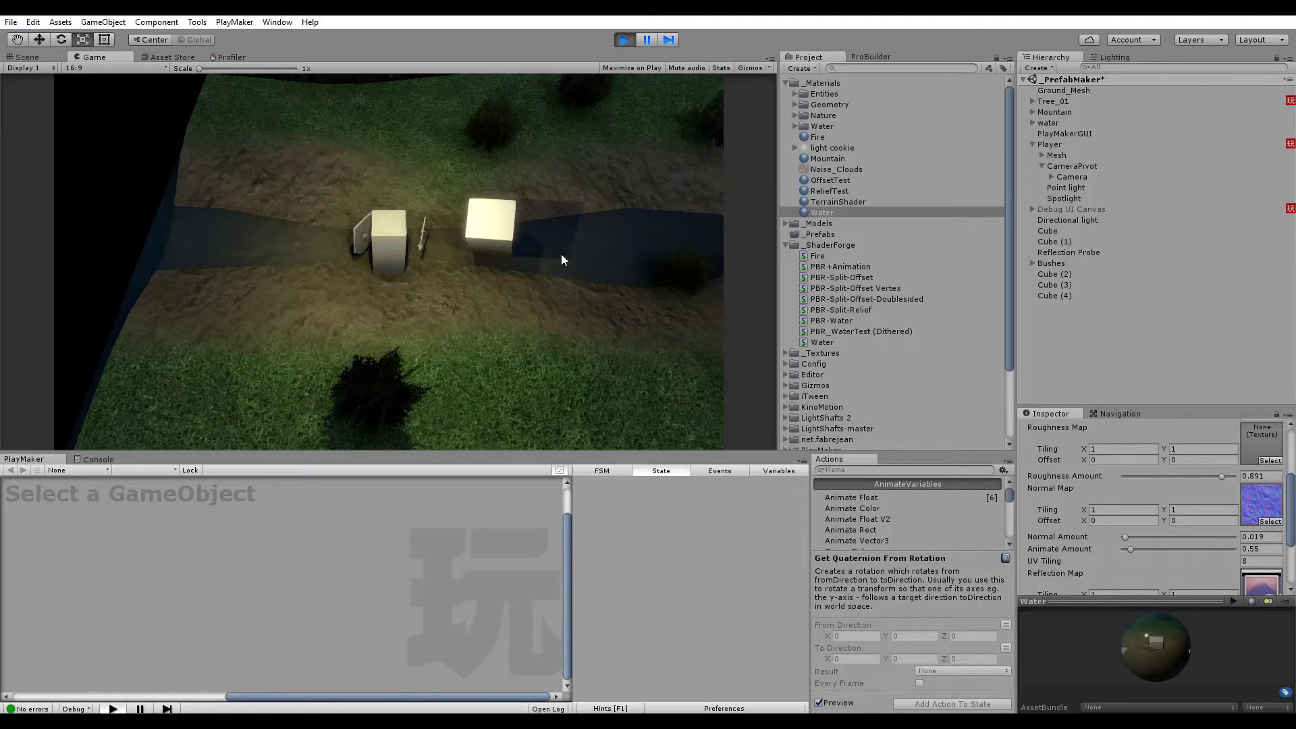
# Move the player between the river bank and the grass edge to examine the bright light highlight near the platforms
pyautogui.press('s')
pyautogui.press('d')
pyautogui.press('w')
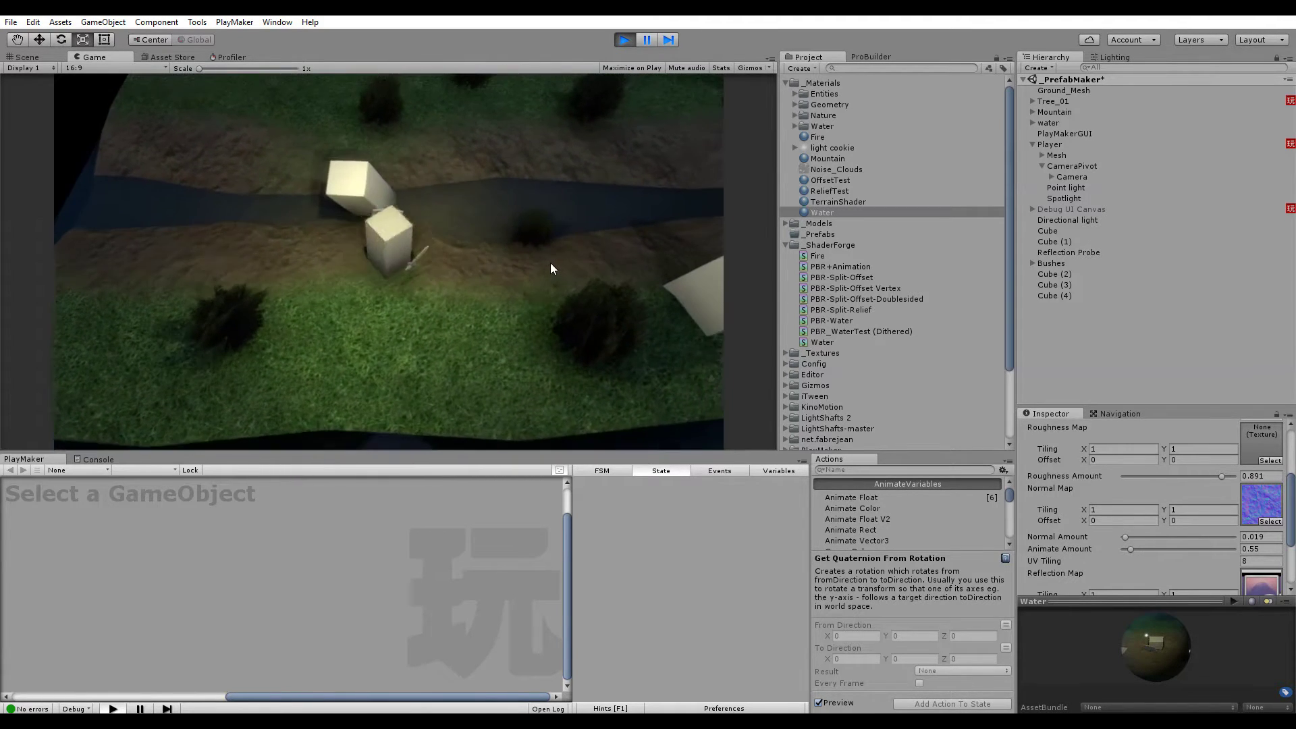
pyautogui.press('s')
pyautogui.press('d')
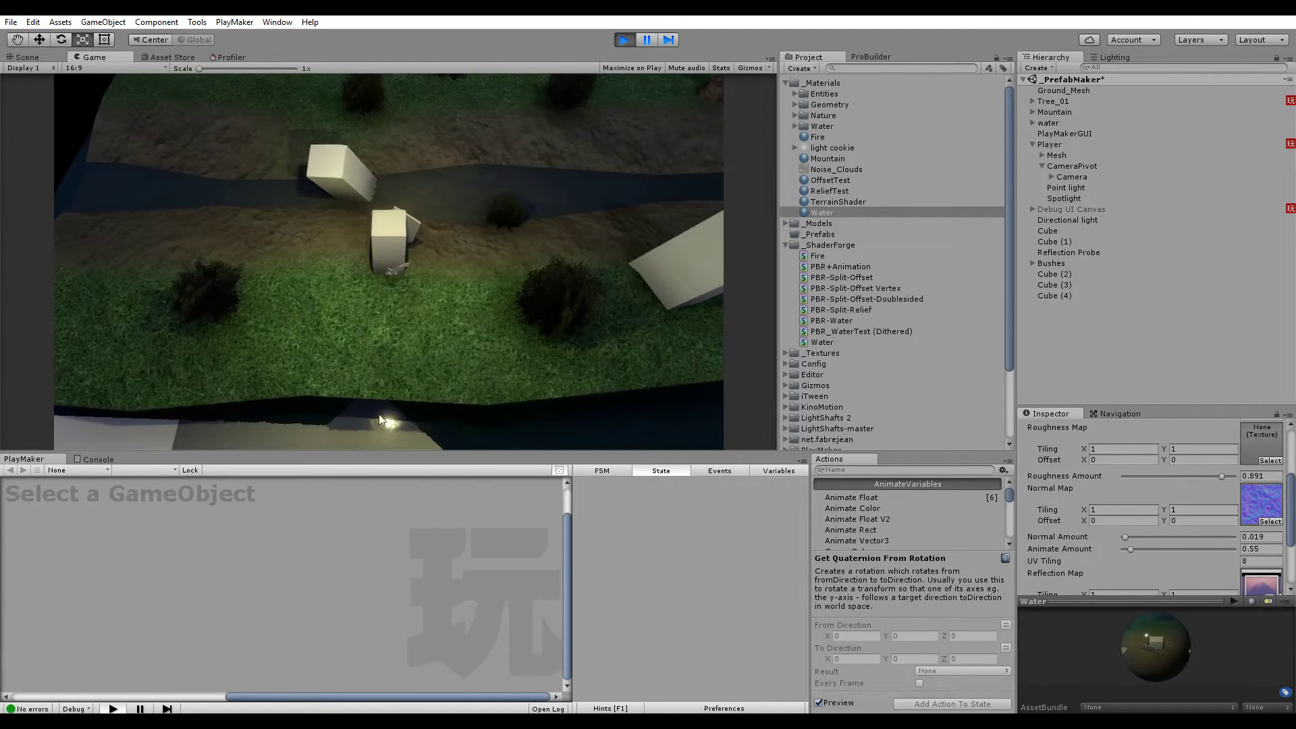
pyautogui.press('d')
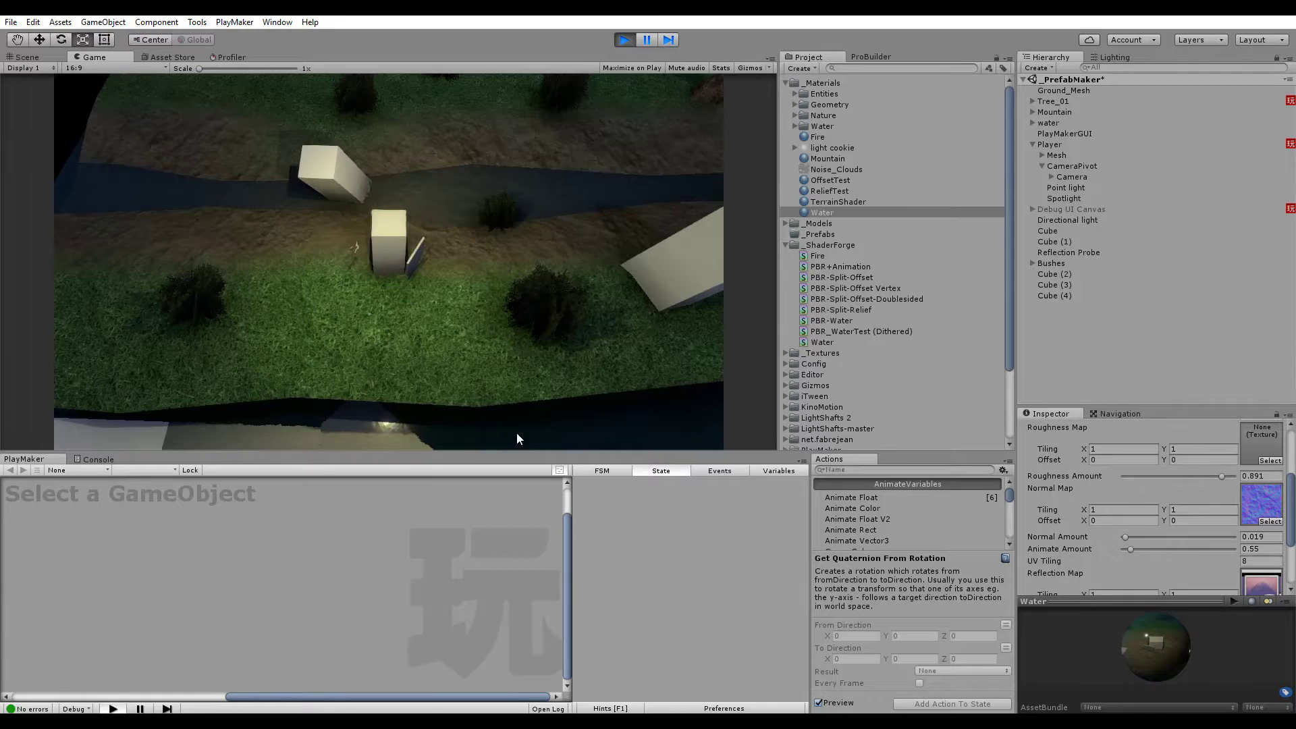
pyautogui.press('d')
pyautogui.press('s')
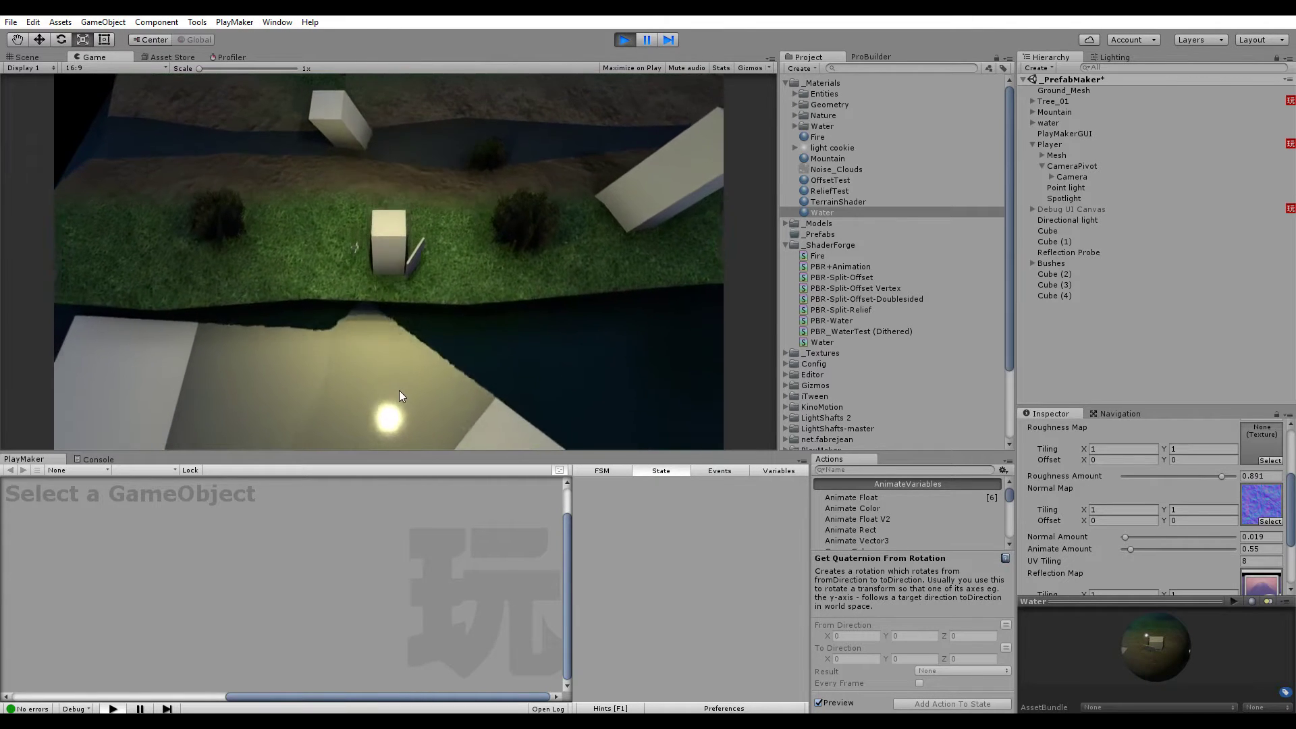
pyautogui.press('w')
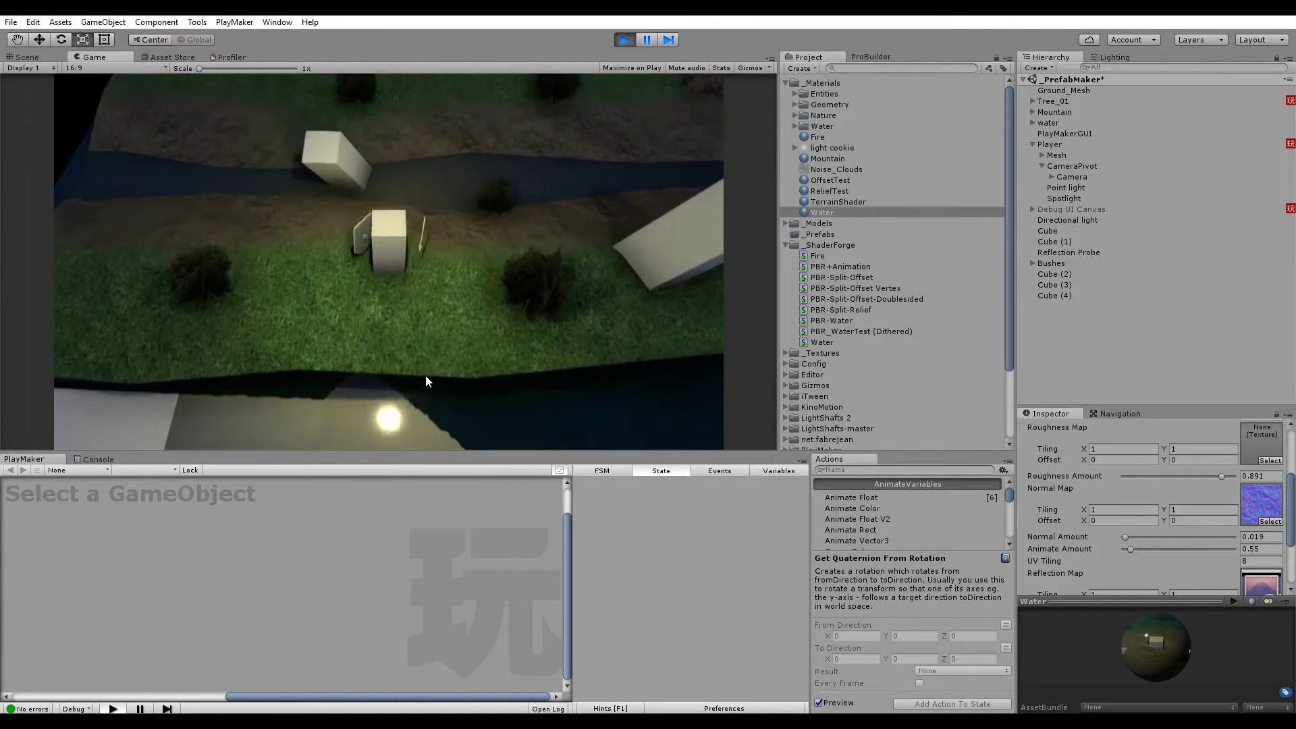
pyautogui.press('w')
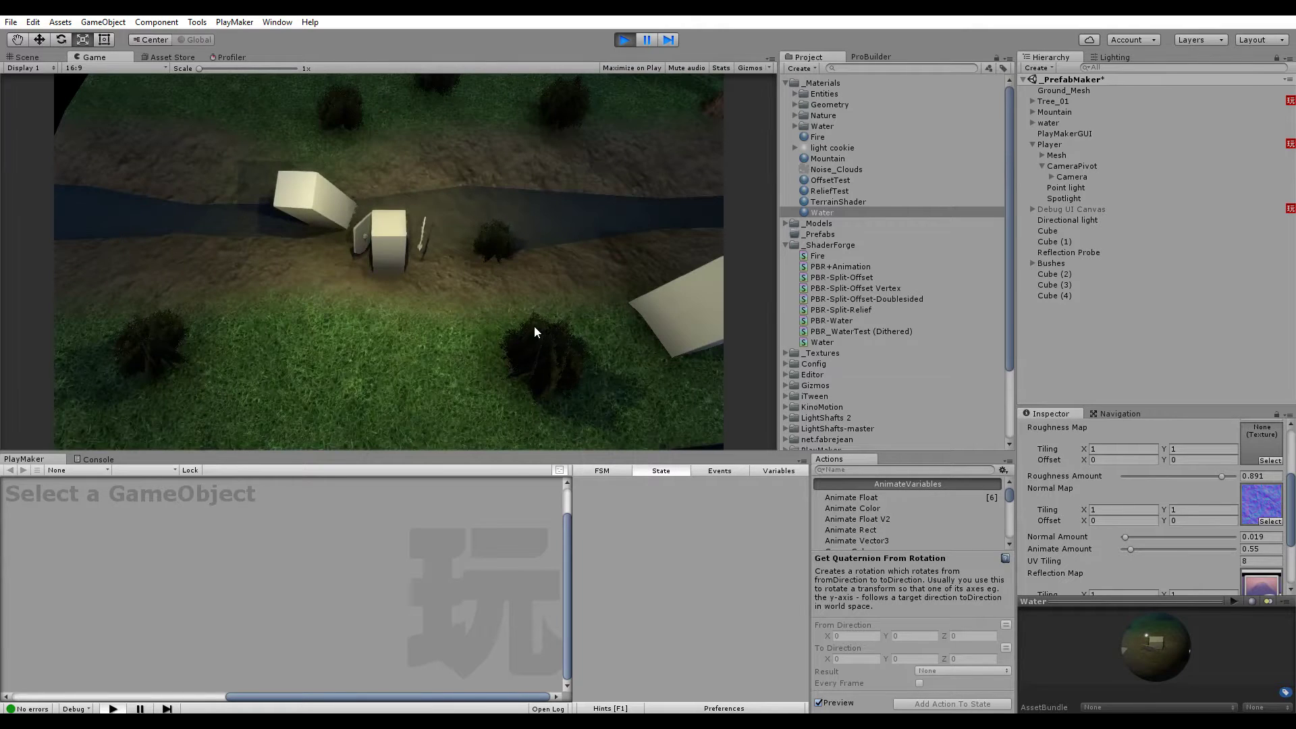
# Walk the player across the river to the large tree and back to examine the water surface along the way
pyautogui.press('w')
pyautogui.press('d')
pyautogui.press('s')
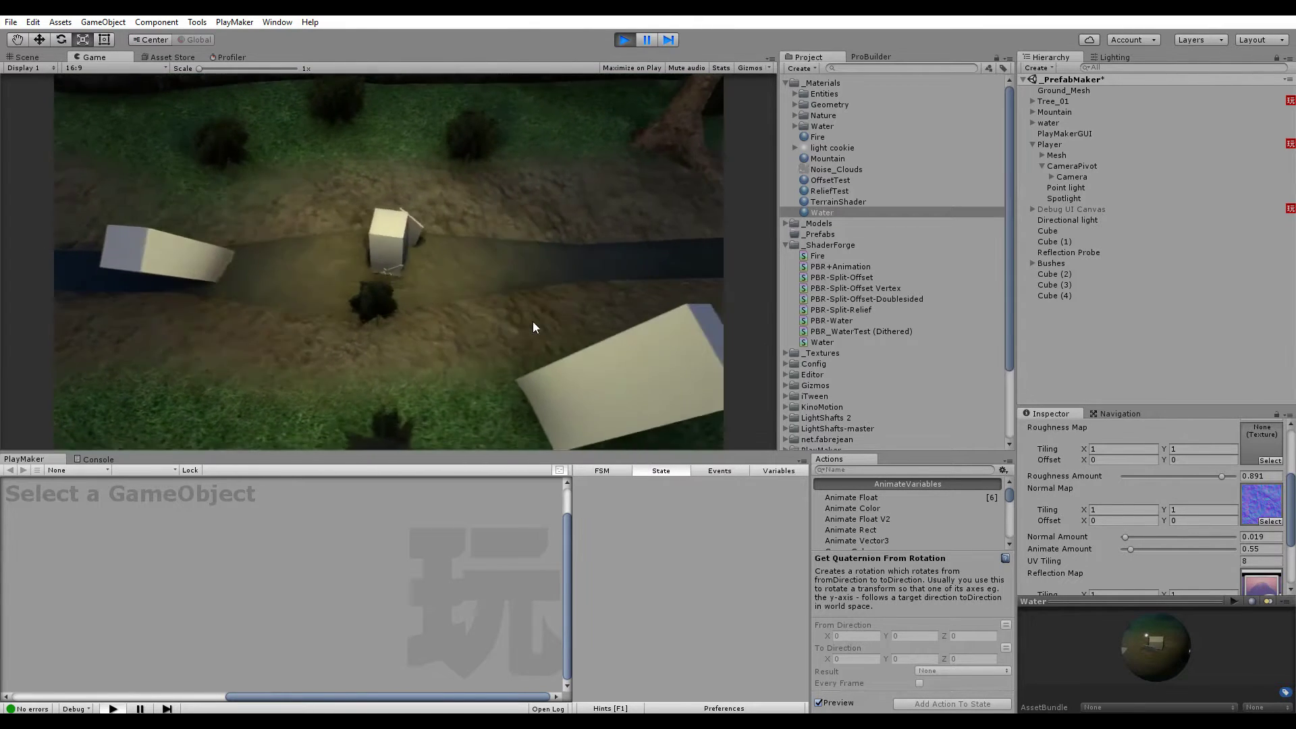
pyautogui.press('w')
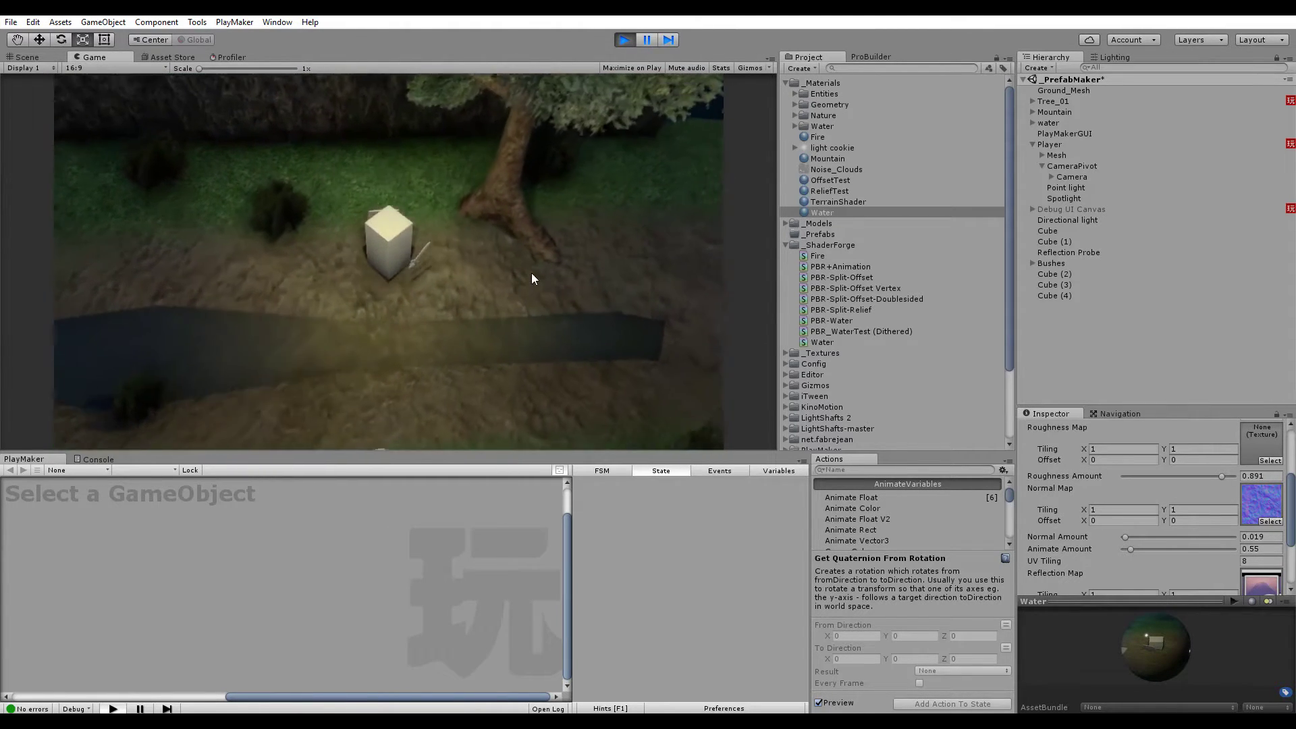
pyautogui.press('w')
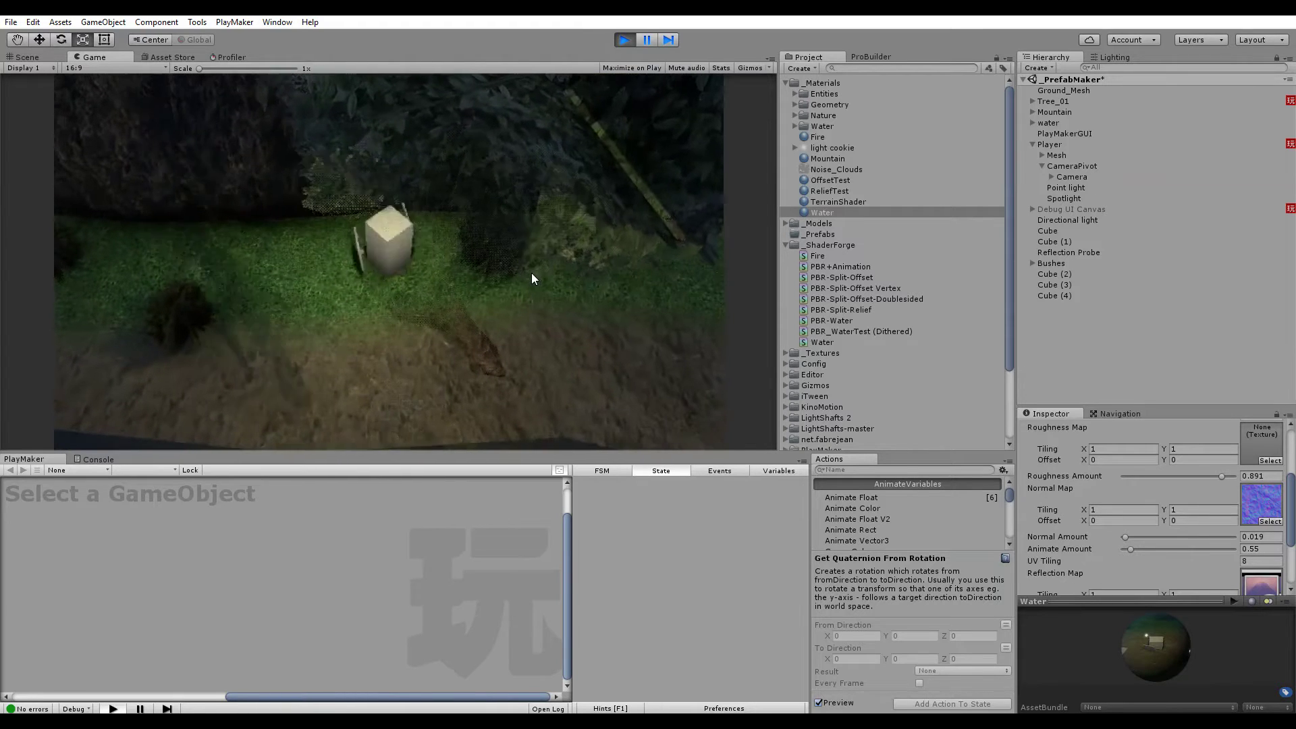
pyautogui.press('a')
pyautogui.press('s')
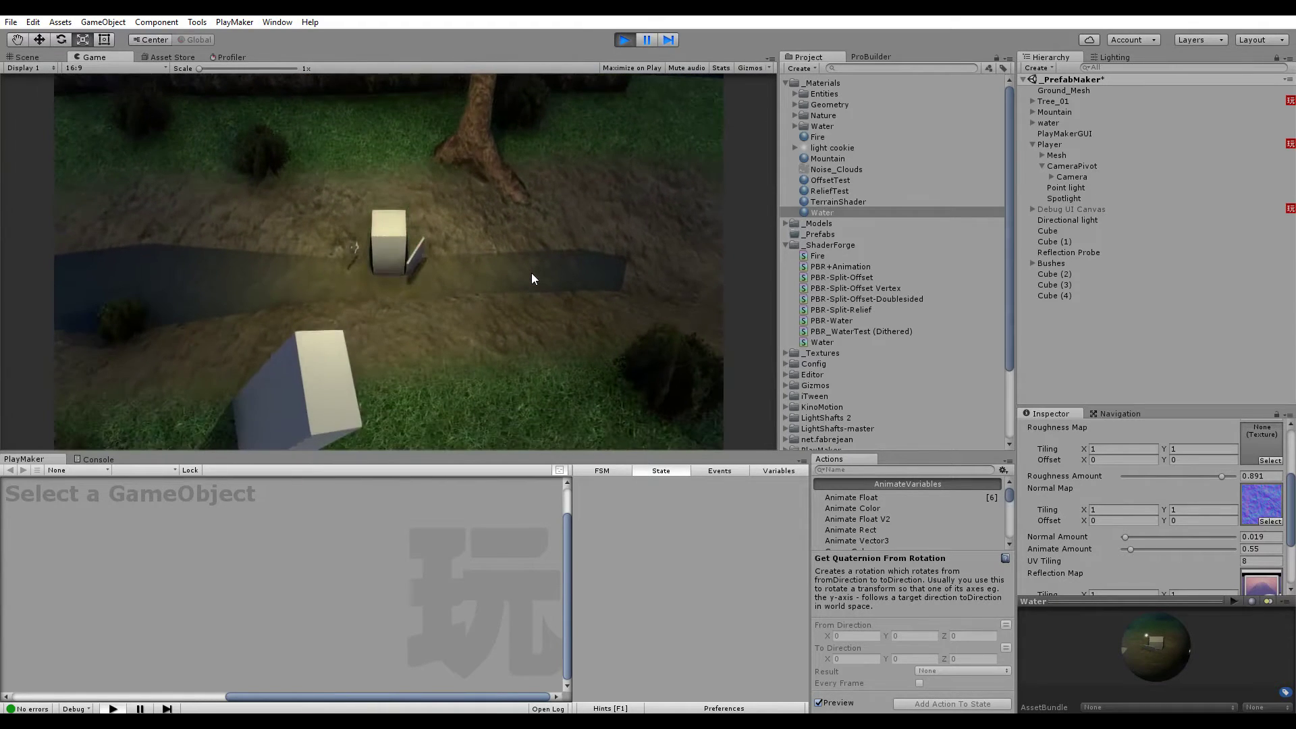
pyautogui.press('a')
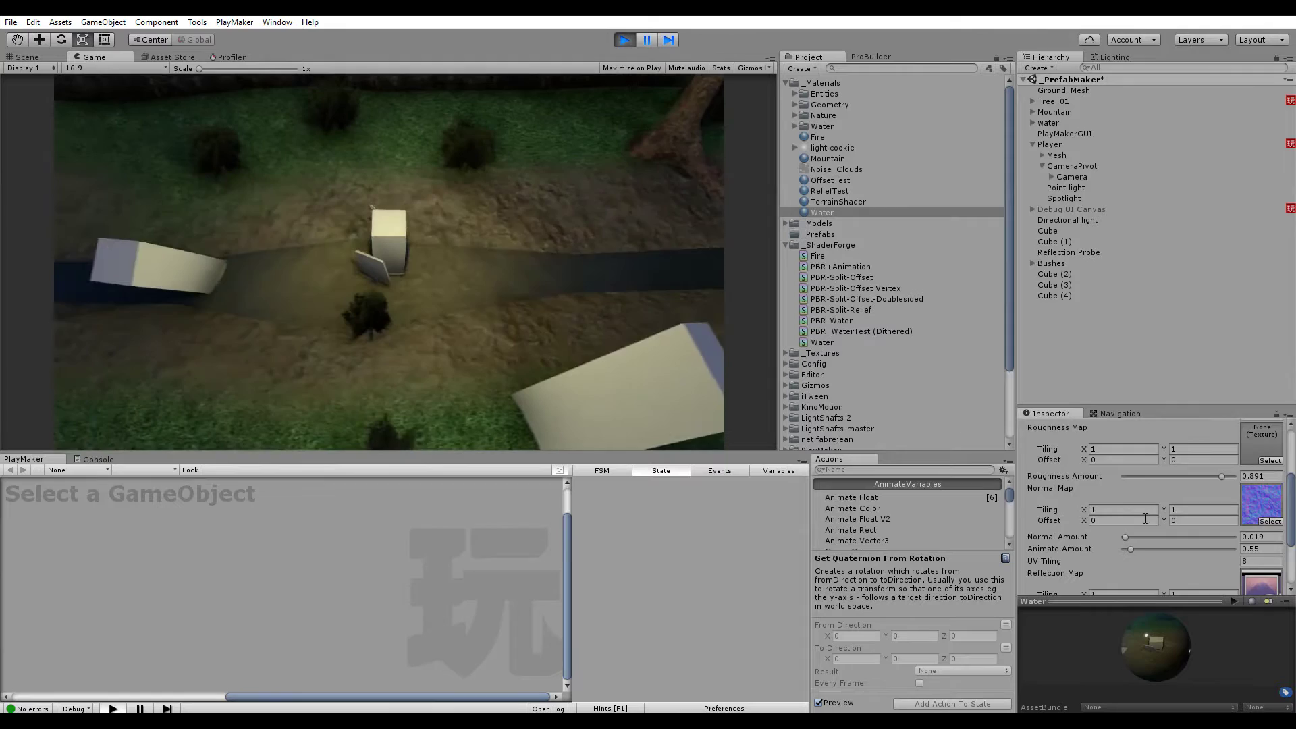
# Set the Water material's Reflection Amount to 1
pyautogui.scroll(-3, 1140, 518)
pyautogui.moveTo(1123, 519); pyautogui.dragTo(1200, 520)
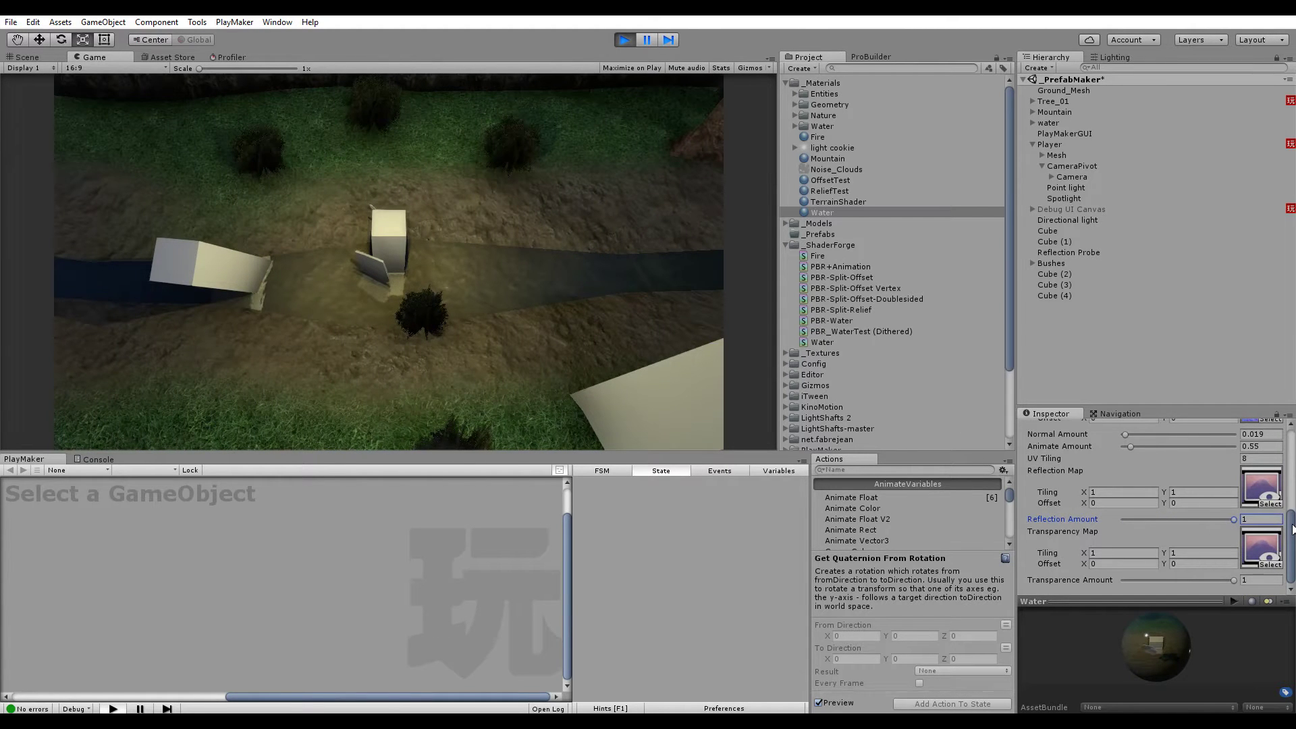
pyautogui.click(522, 255)
# Circle the player through the shallow water beside the small cube to examine the reflections at full strength
pyautogui.press('s')
pyautogui.press('a')
pyautogui.press('w')
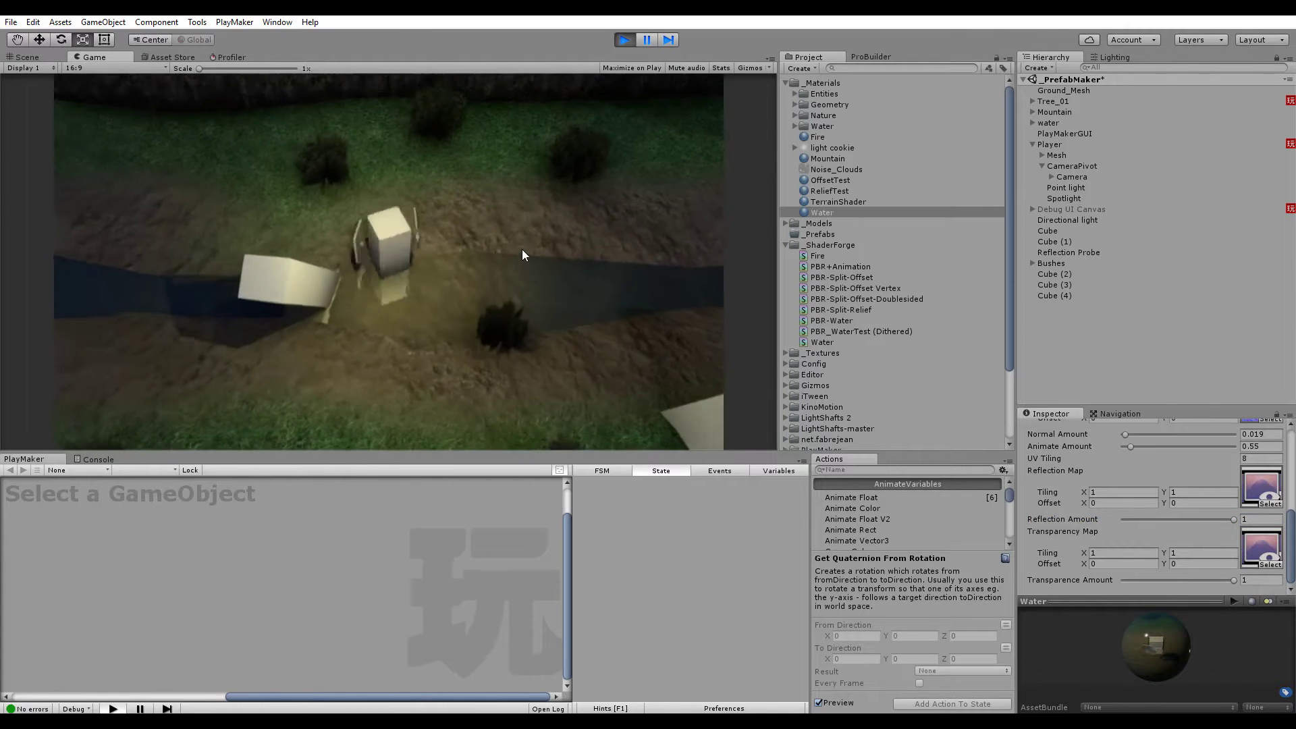
pyautogui.press('d')
pyautogui.press('s')
pyautogui.press('a')
pyautogui.press('w')
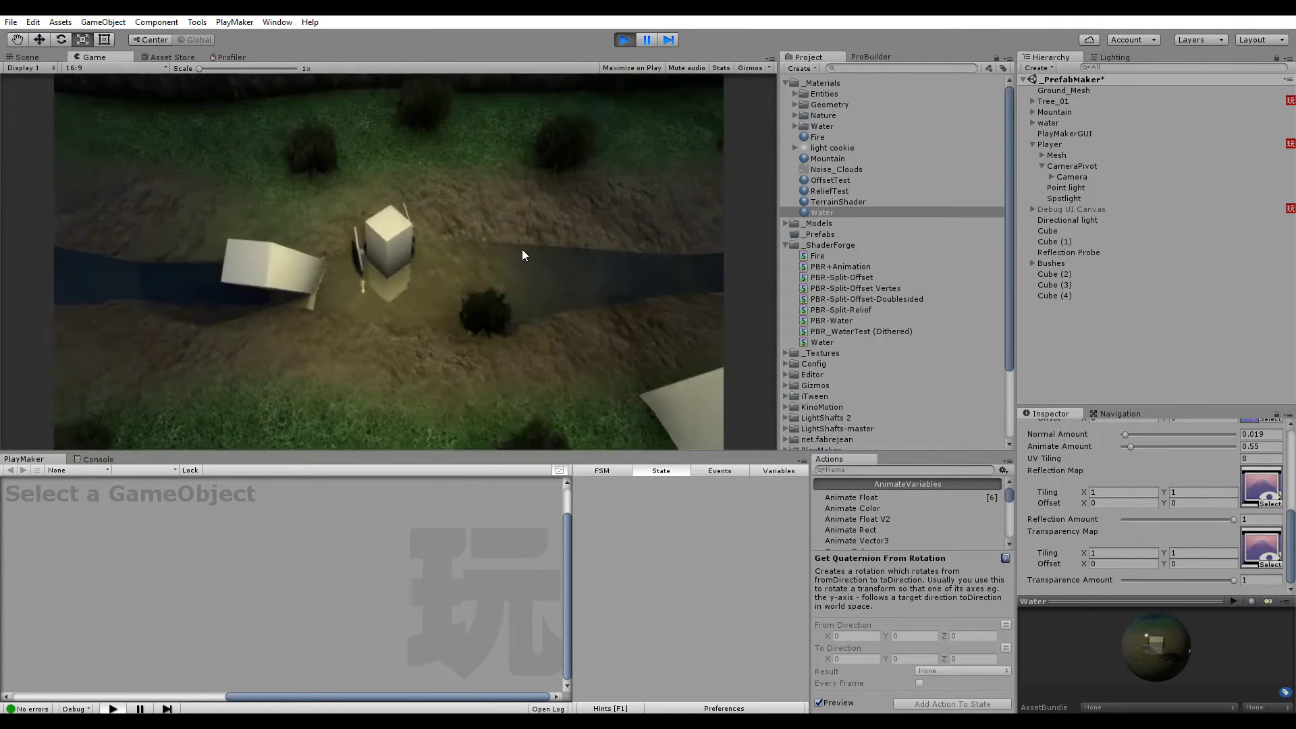
pyautogui.press('d')
pyautogui.press('s')
pyautogui.press('a')
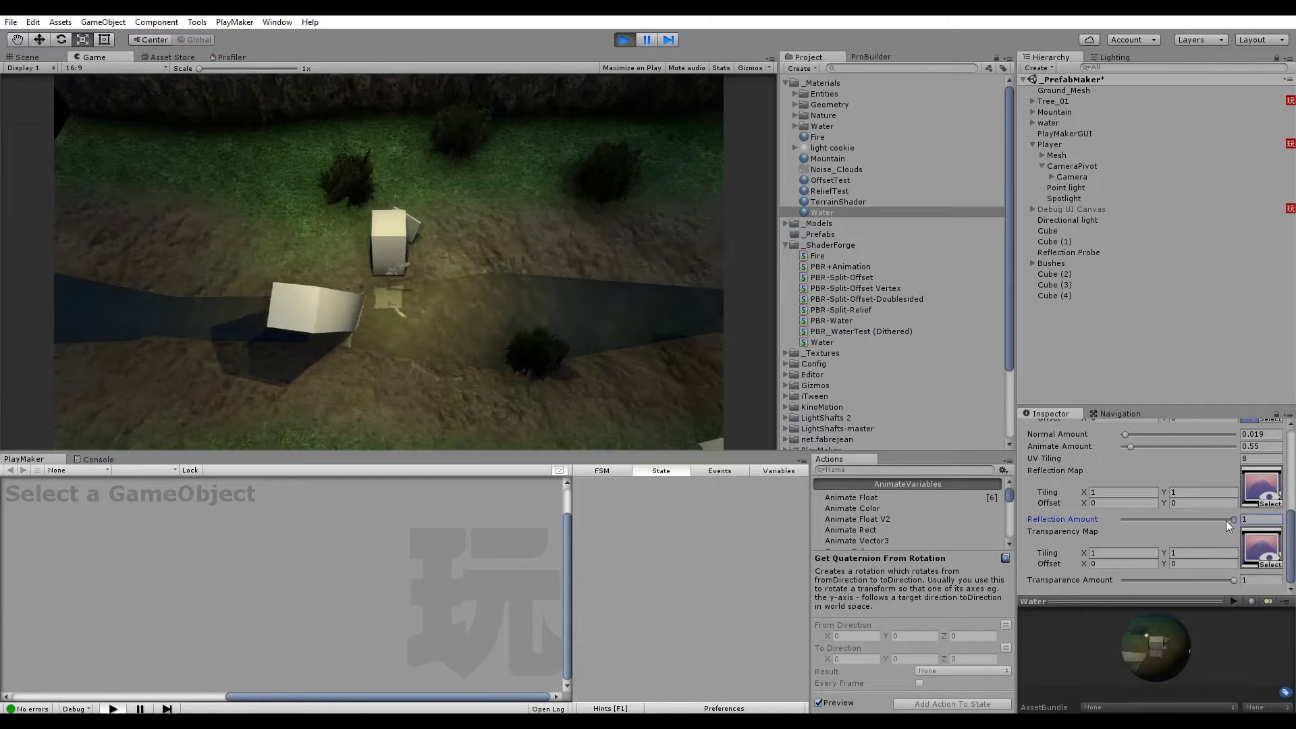
# Set the Water material's Reflection Amount to 0 and its Roughness Amount to 1, checking the river in the running game
pyautogui.click(469, 297)
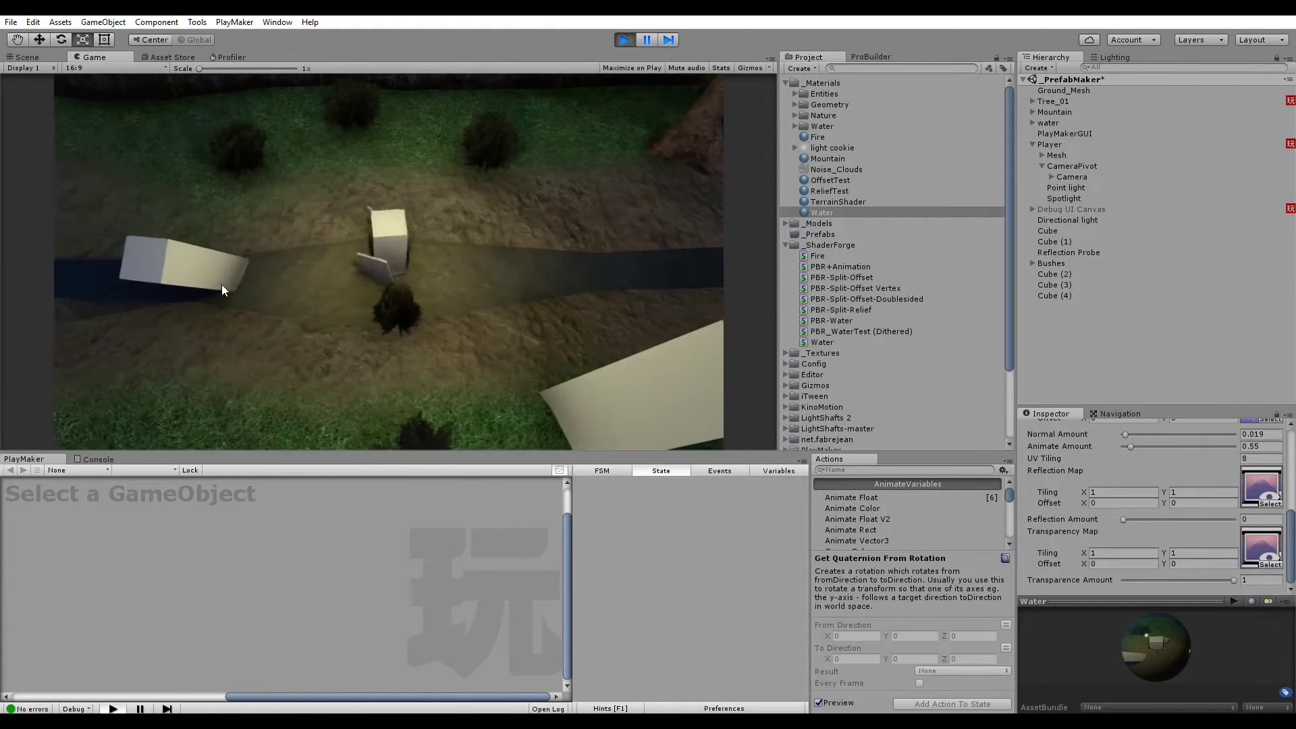
pyautogui.scroll(3, 1190, 492)
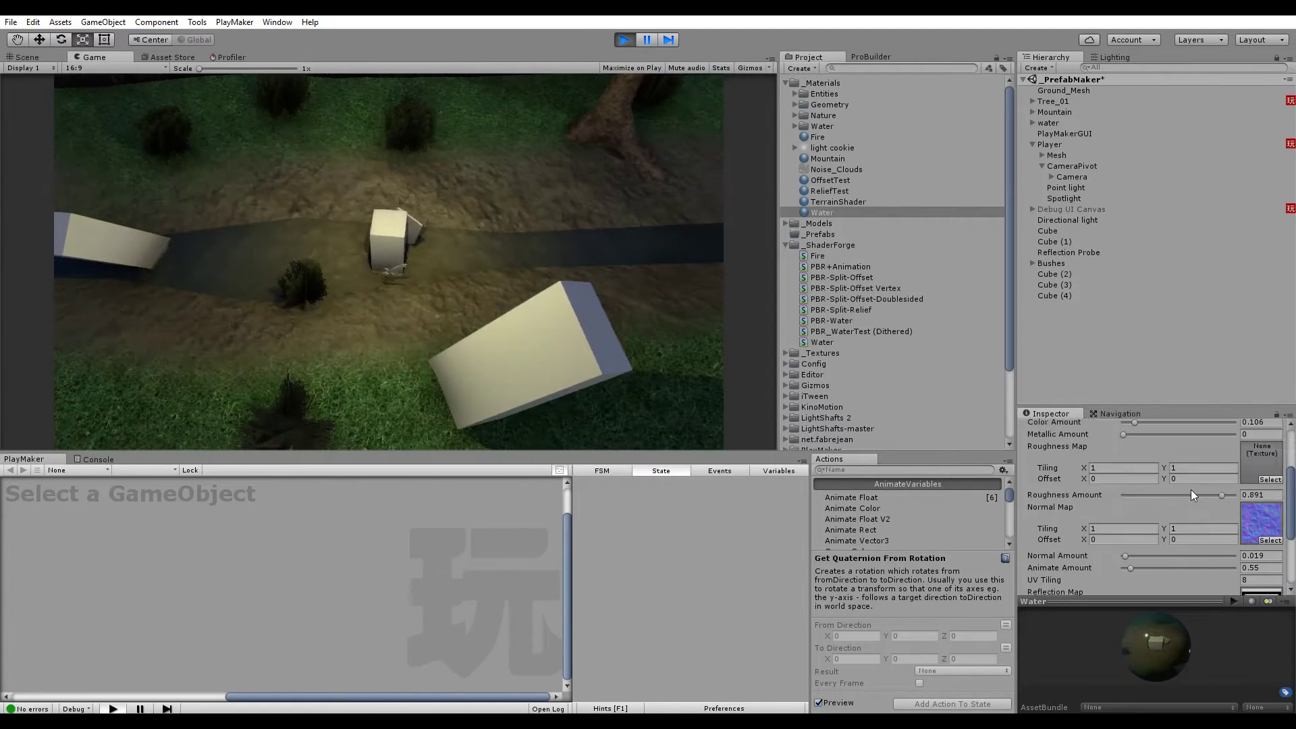
pyautogui.moveTo(1221, 494); pyautogui.dragTo(1225, 494)
pyautogui.click(448, 199)
pyautogui.press('a')
pyautogui.press('w')
pyautogui.press('d')
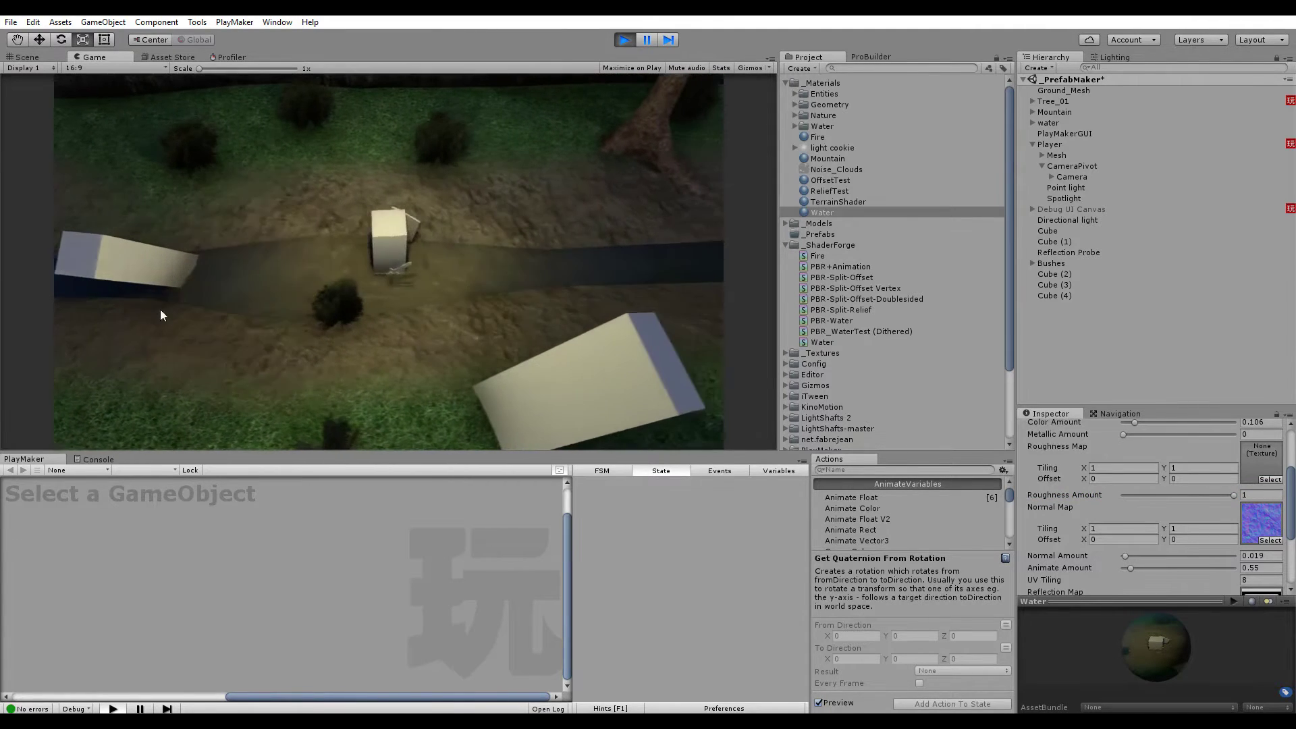
# Inspect the river water from several angles in the Scene view while the game runs, and return to the Game view
pyautogui.press('d')
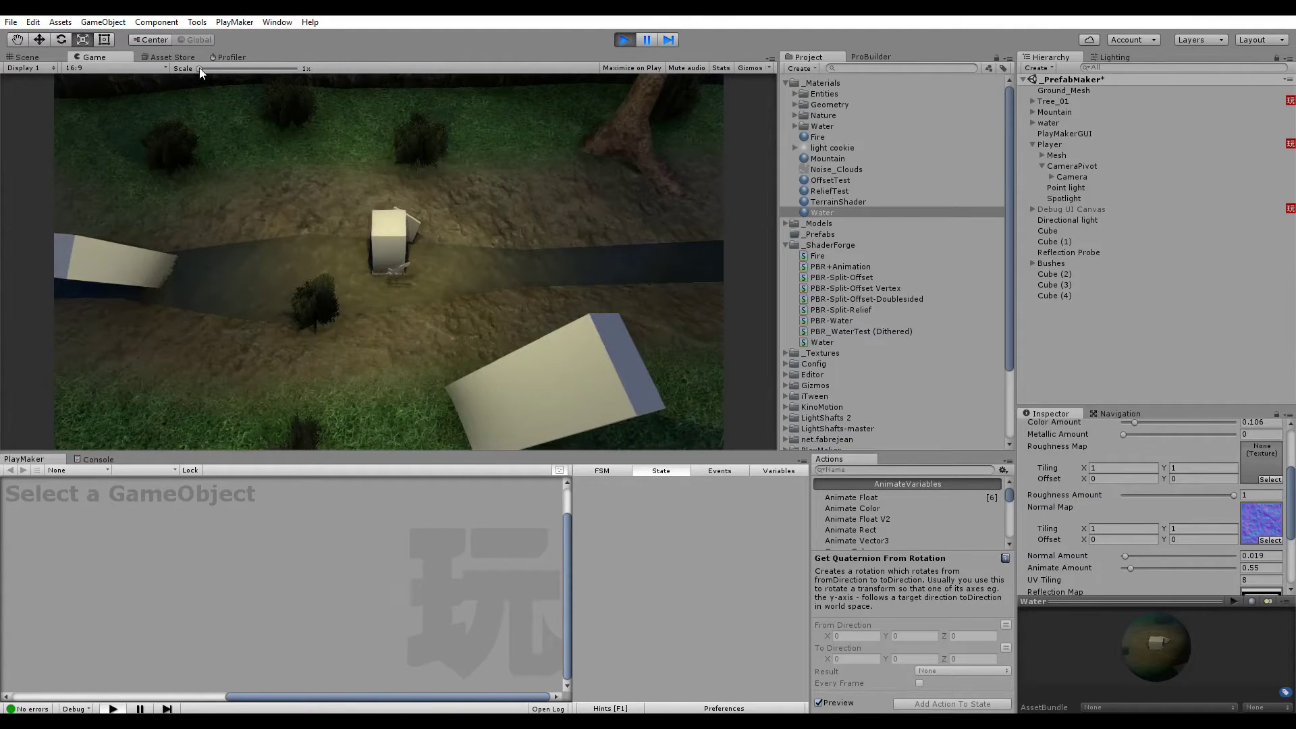
pyautogui.moveTo(199, 68); pyautogui.dragTo(135, 79)
pyautogui.click(29, 58)
pyautogui.moveTo(319, 221); pyautogui.dragTo(627, 177, button='right')
pyautogui.keyDown('alt'); pyautogui.moveTo(626, 177); pyautogui.dragTo(603, 296); pyautogui.keyUp('alt')
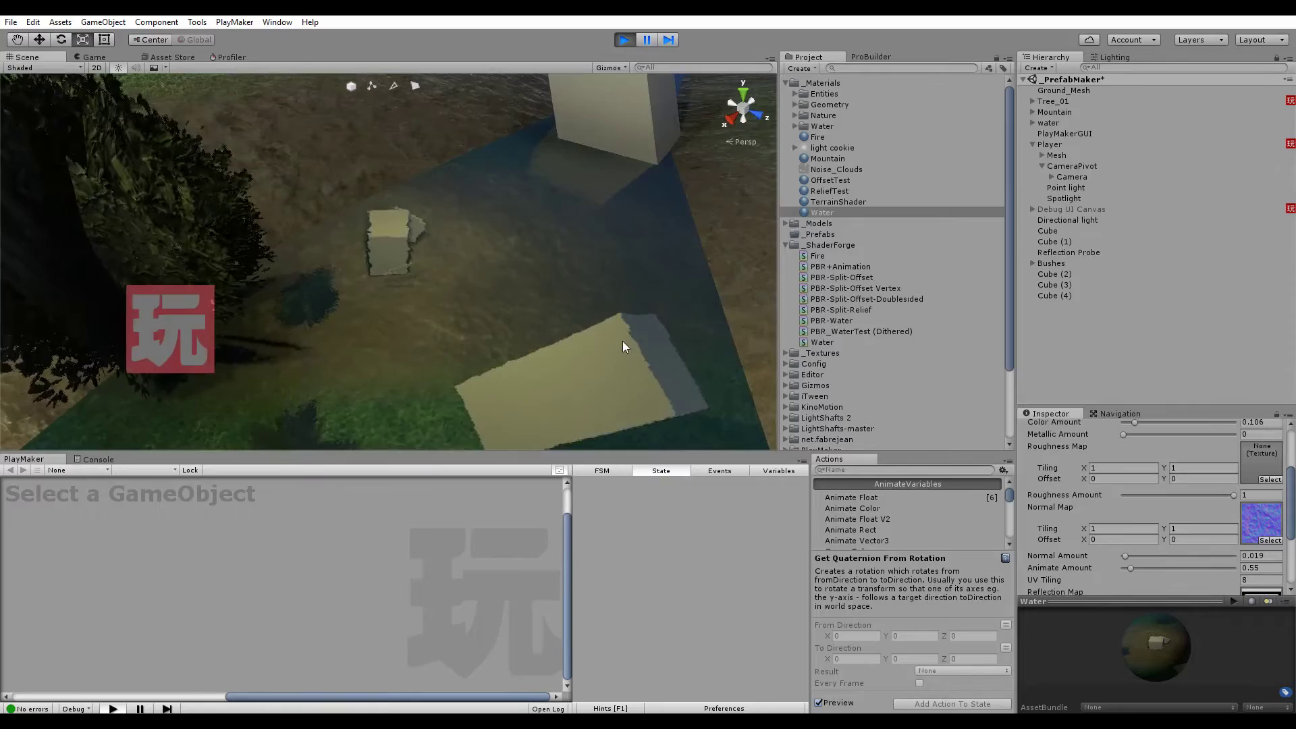
pyautogui.keyDown('alt'); pyautogui.moveTo(621, 344); pyautogui.dragTo(642, 174); pyautogui.keyUp('alt')
pyautogui.scroll(-5, 642, 174)
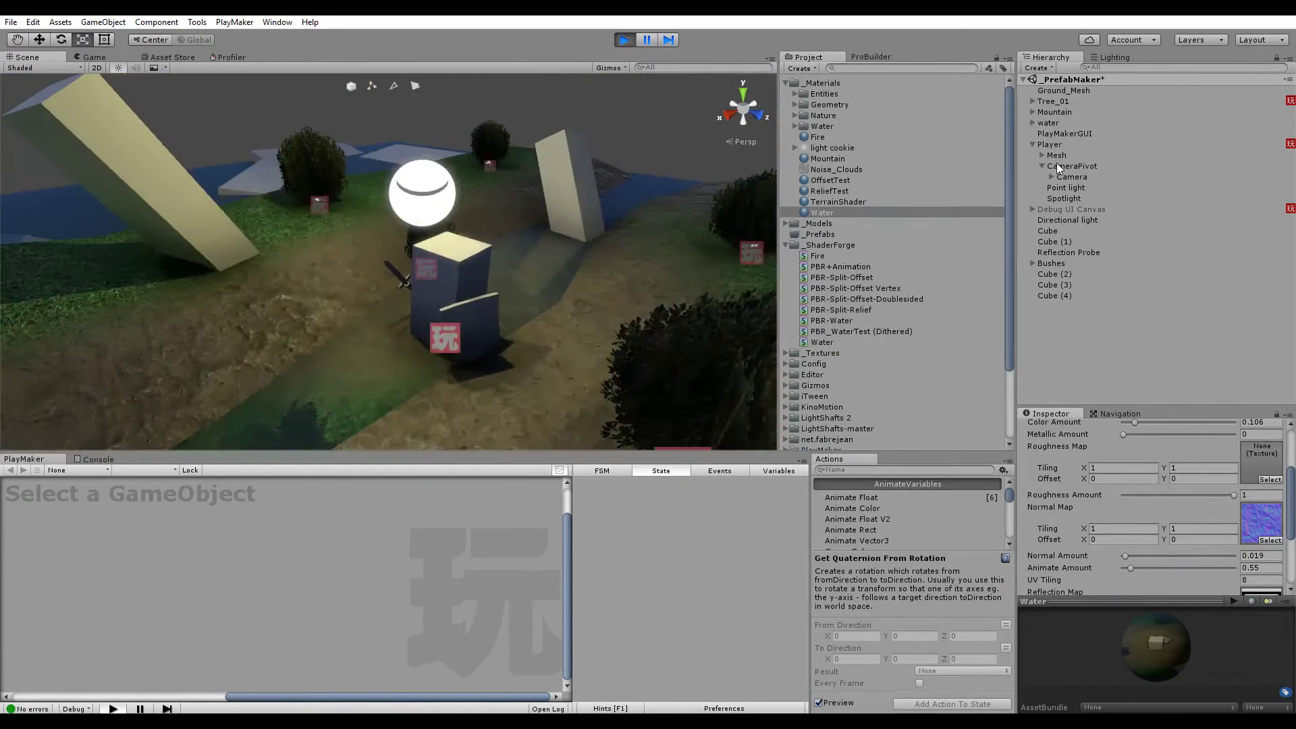
pyautogui.keyDown('alt'); pyautogui.moveTo(464, 243); pyautogui.dragTo(591, 189); pyautogui.keyUp('alt')
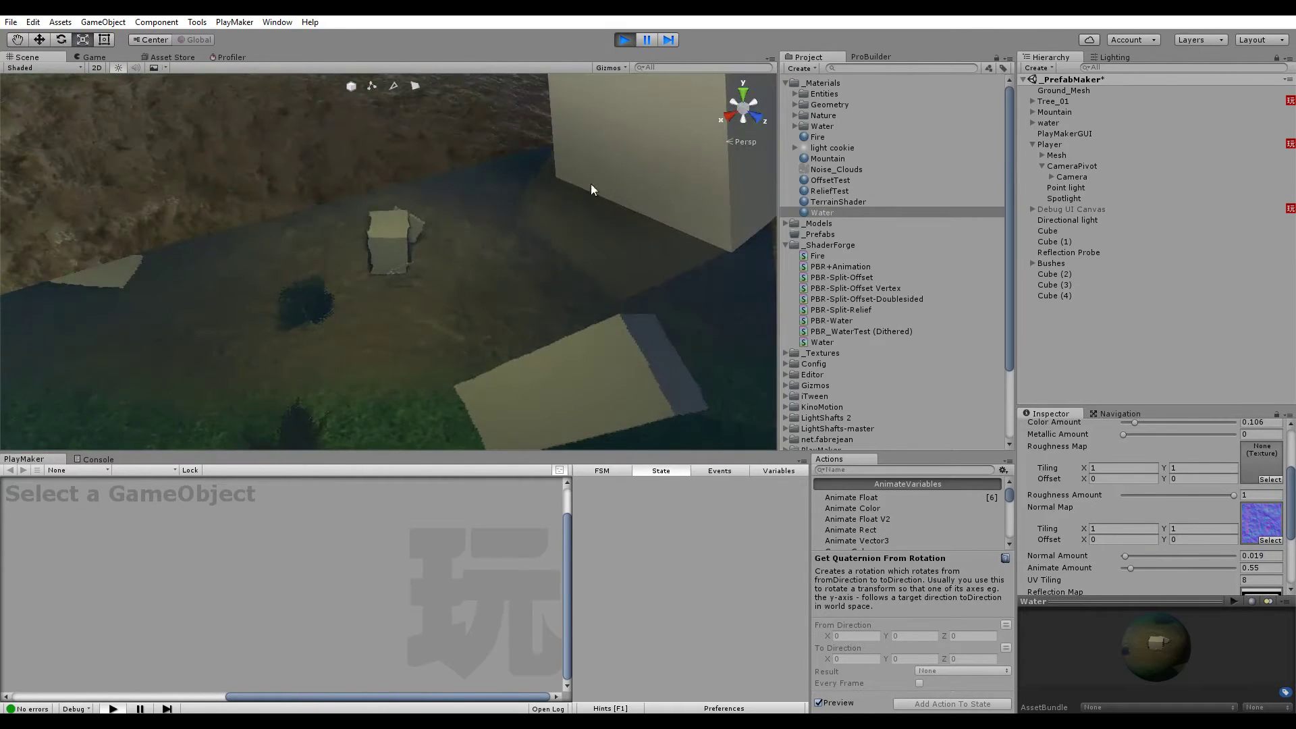
pyautogui.keyDown('alt'); pyautogui.moveTo(558, 233); pyautogui.dragTo(366, 206); pyautogui.keyUp('alt')
pyautogui.click(91, 57)
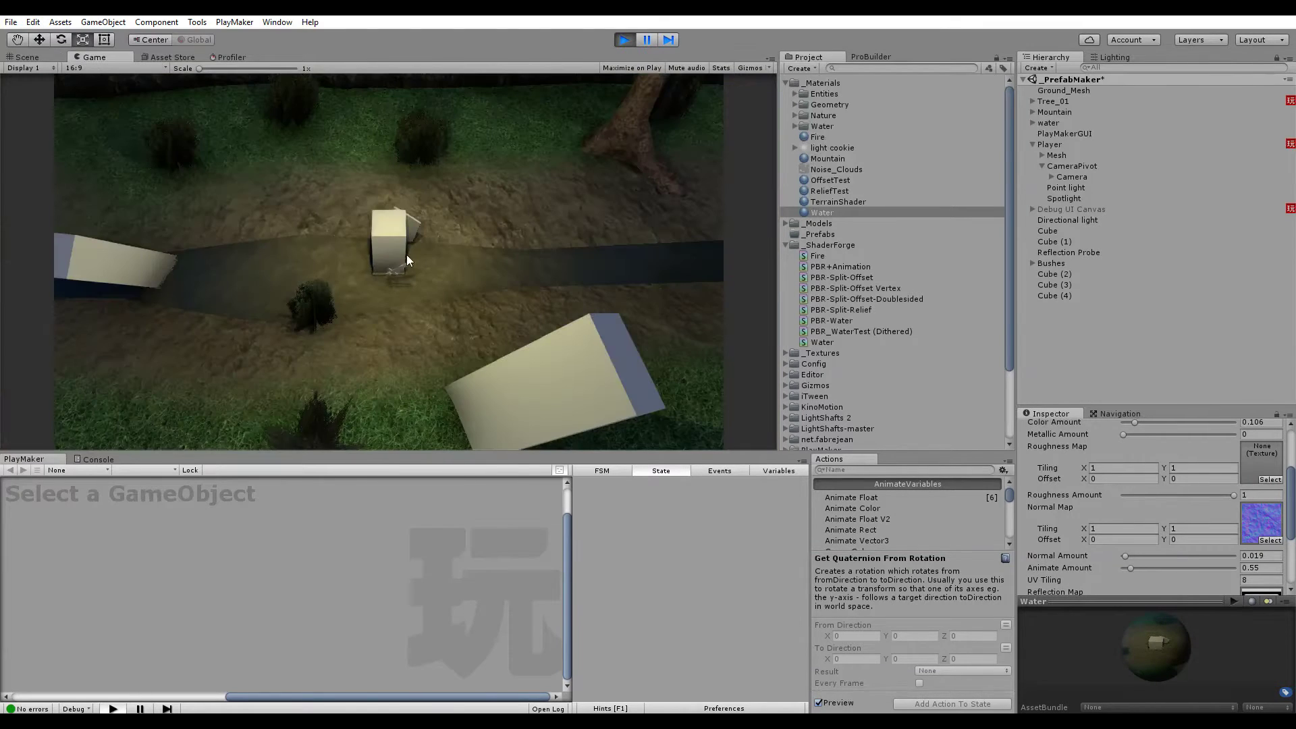
# Walk the player through the river past the small bush and exit play mode
pyautogui.press('s')
pyautogui.press('a')
pyautogui.press('w')
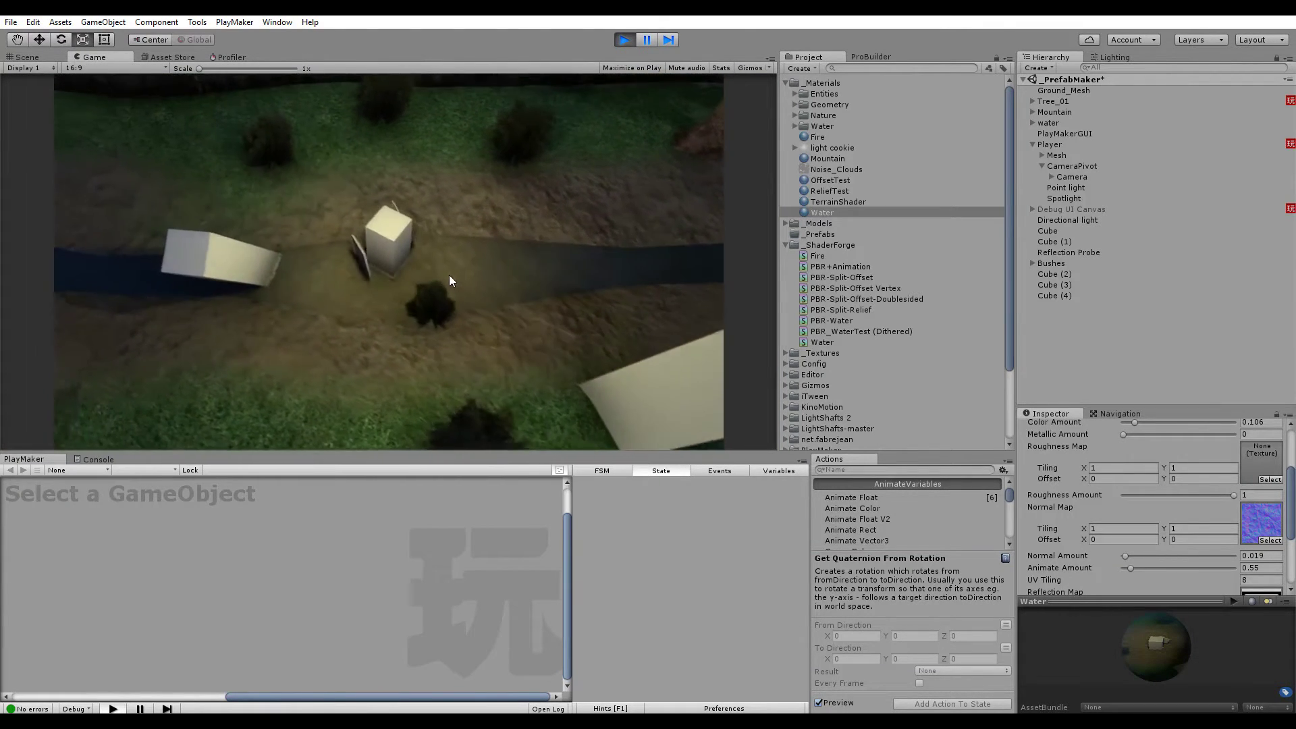
pyautogui.hotkey('ctrl', 'p')
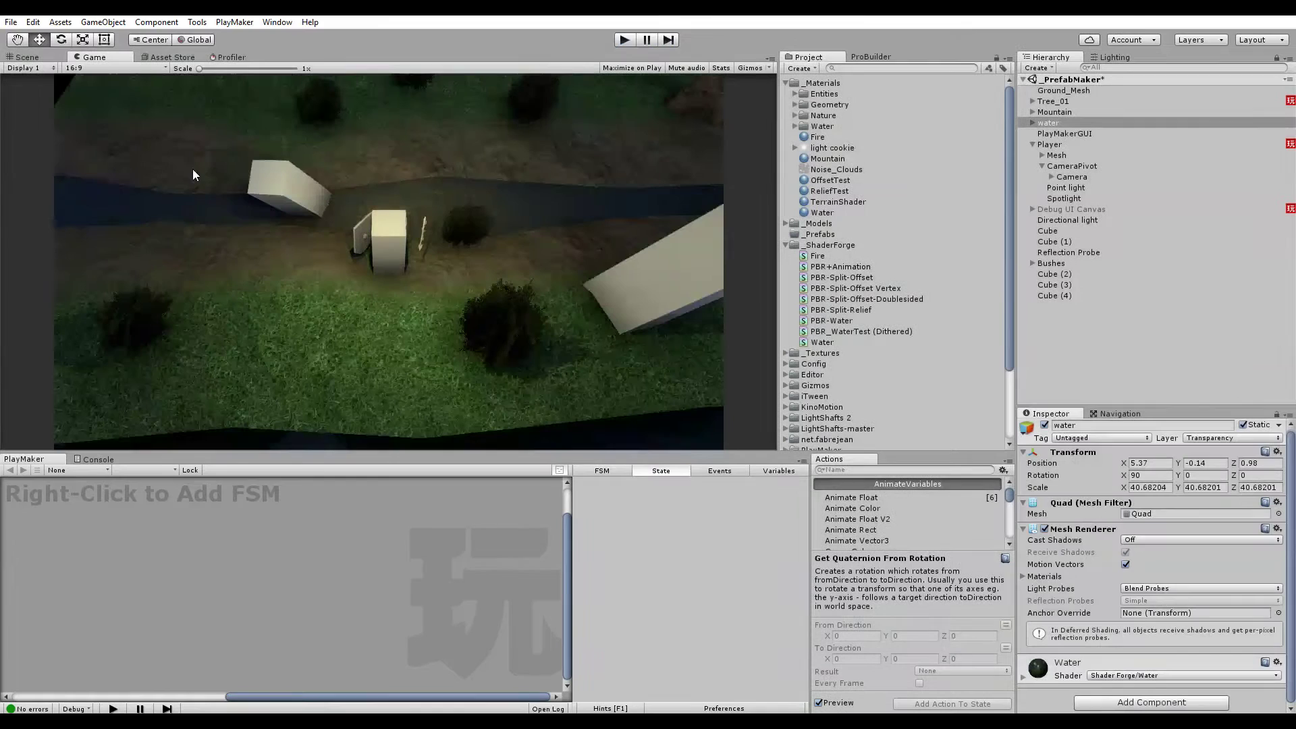
# Open the Water shader from the _ShaderForge folder in Shader Forge and survey its whole node graph
pyautogui.click(834, 342)
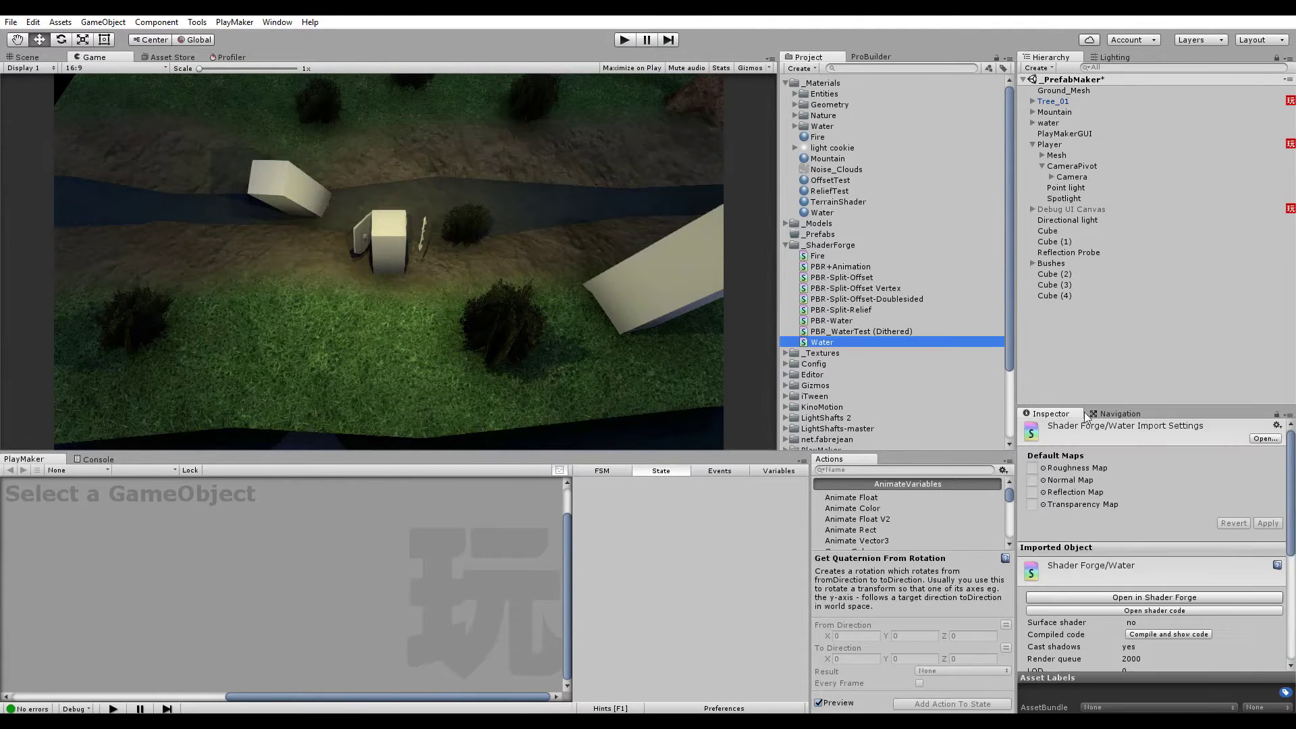
pyautogui.click(1168, 598)
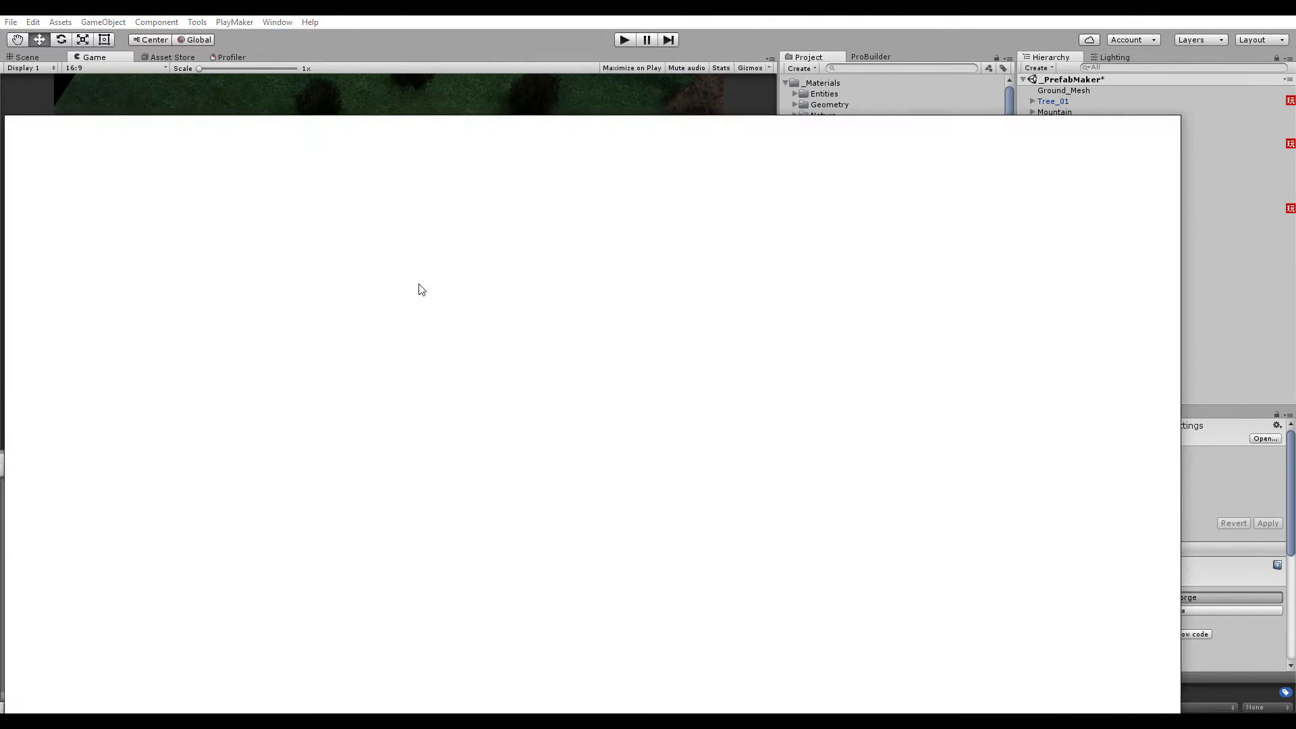
pyautogui.scroll(-15, 748, 321)
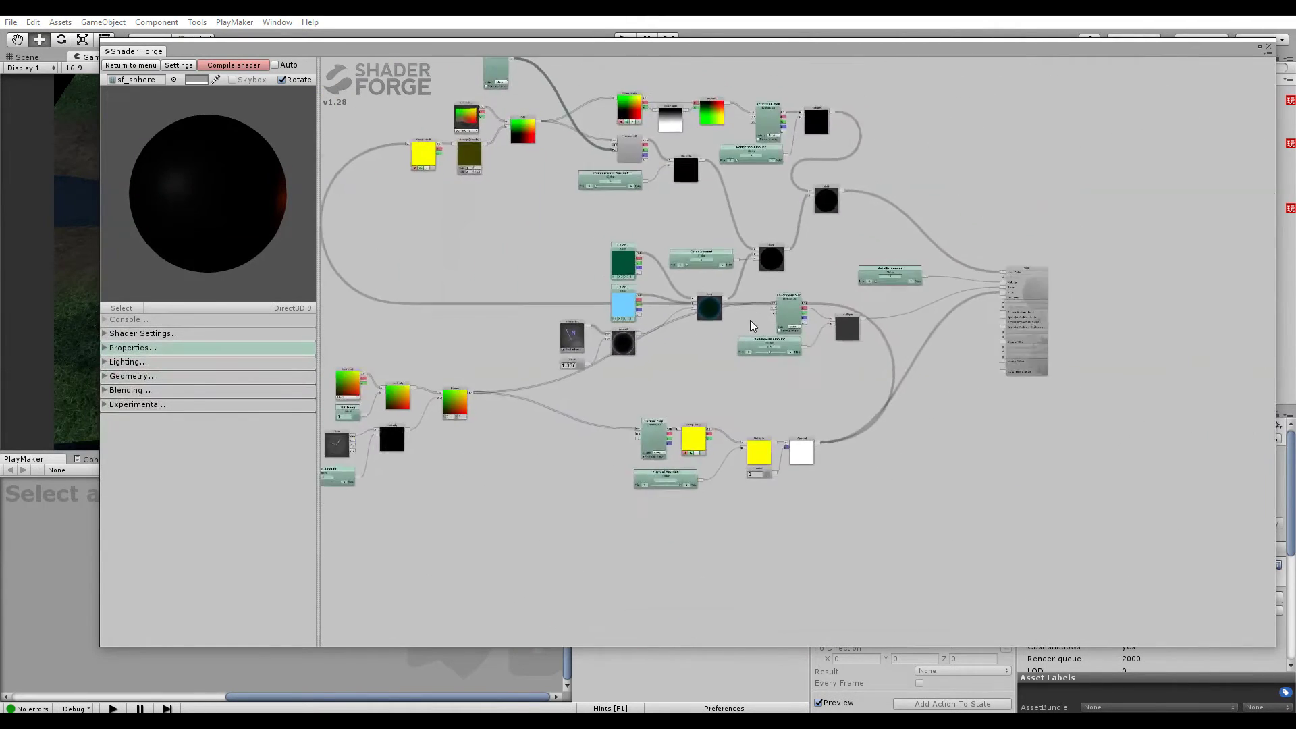
pyautogui.moveTo(582, 238); pyautogui.dragTo(707, 311, button='middle')
pyautogui.scroll(3, 708, 311)
pyautogui.moveTo(799, 291); pyautogui.dragTo(658, 207, button='middle')
pyautogui.scroll(1, 733, 397)
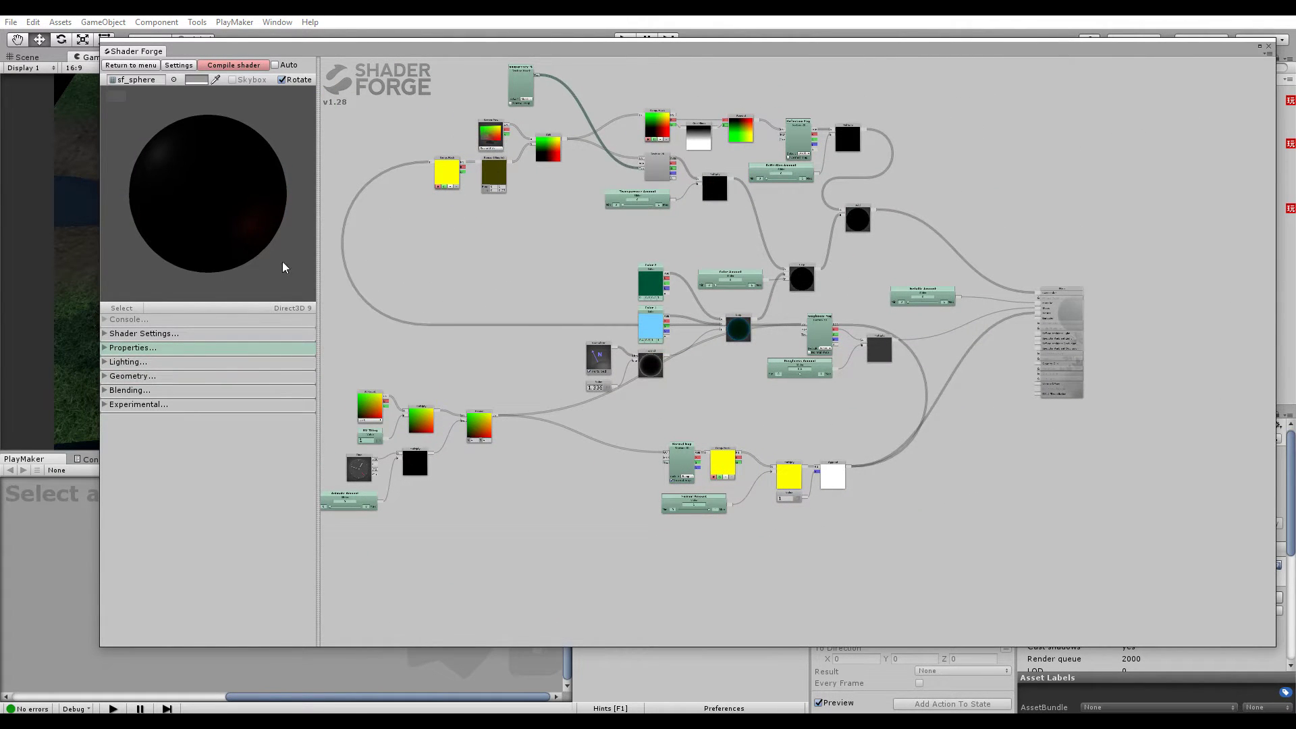
pyautogui.scroll(4, 542, 253)
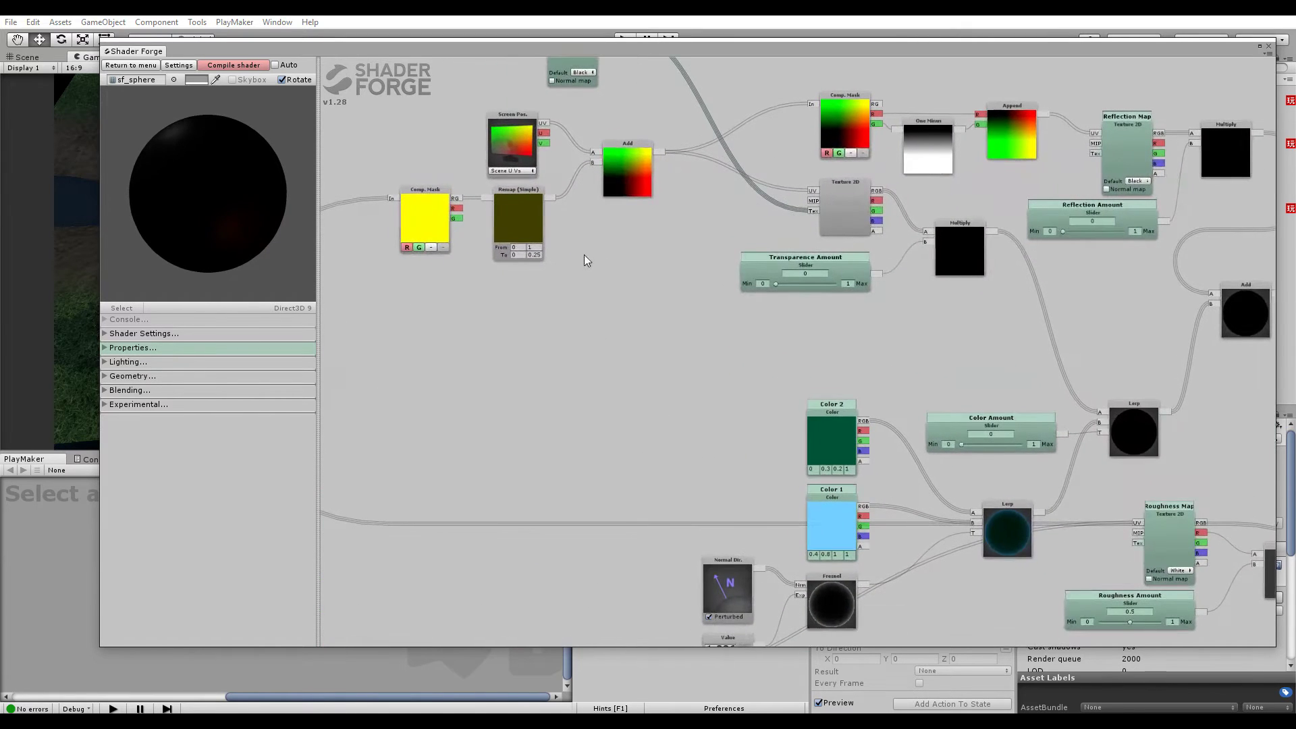
# Examine the transparency branch of the graph: the Transparency Map, its Texture 2D, the Screen Pos. node and the Add node
pyautogui.moveTo(784, 214); pyautogui.dragTo(767, 358)
pyautogui.moveTo(624, 211); pyautogui.dragTo(606, 210)
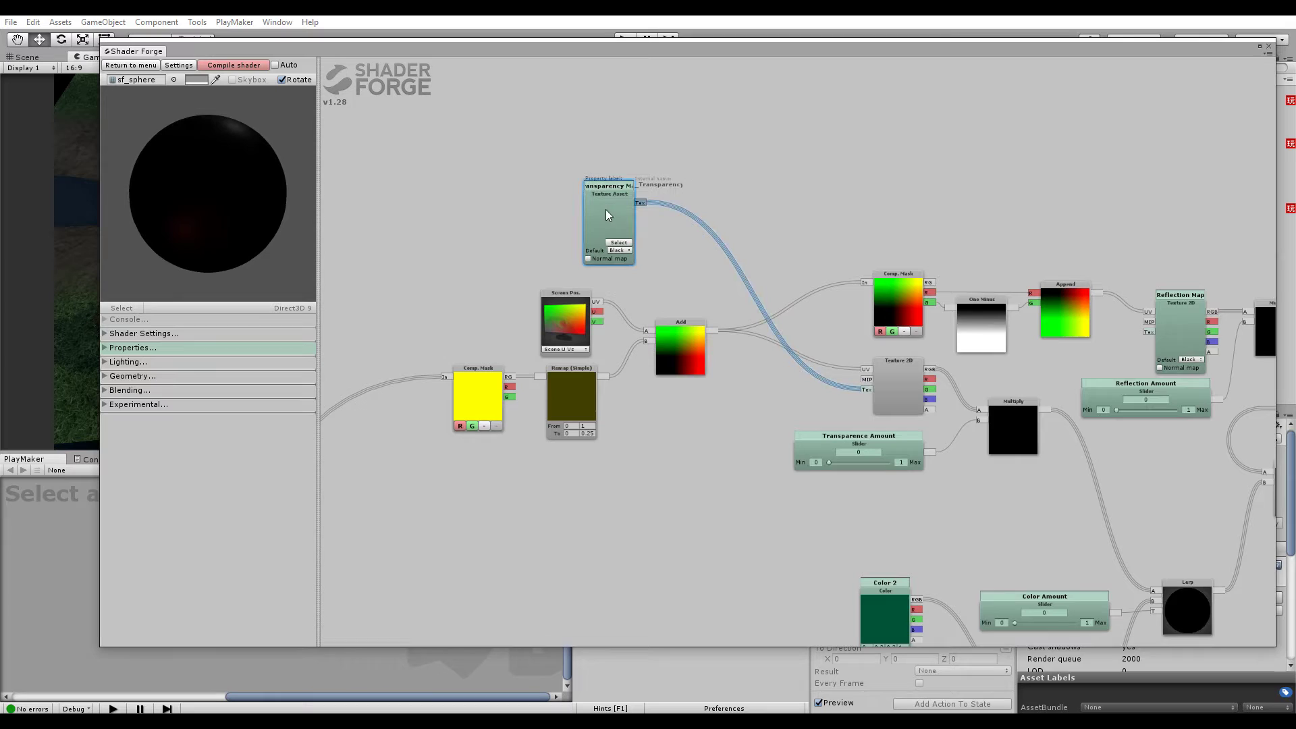
pyautogui.click(895, 383)
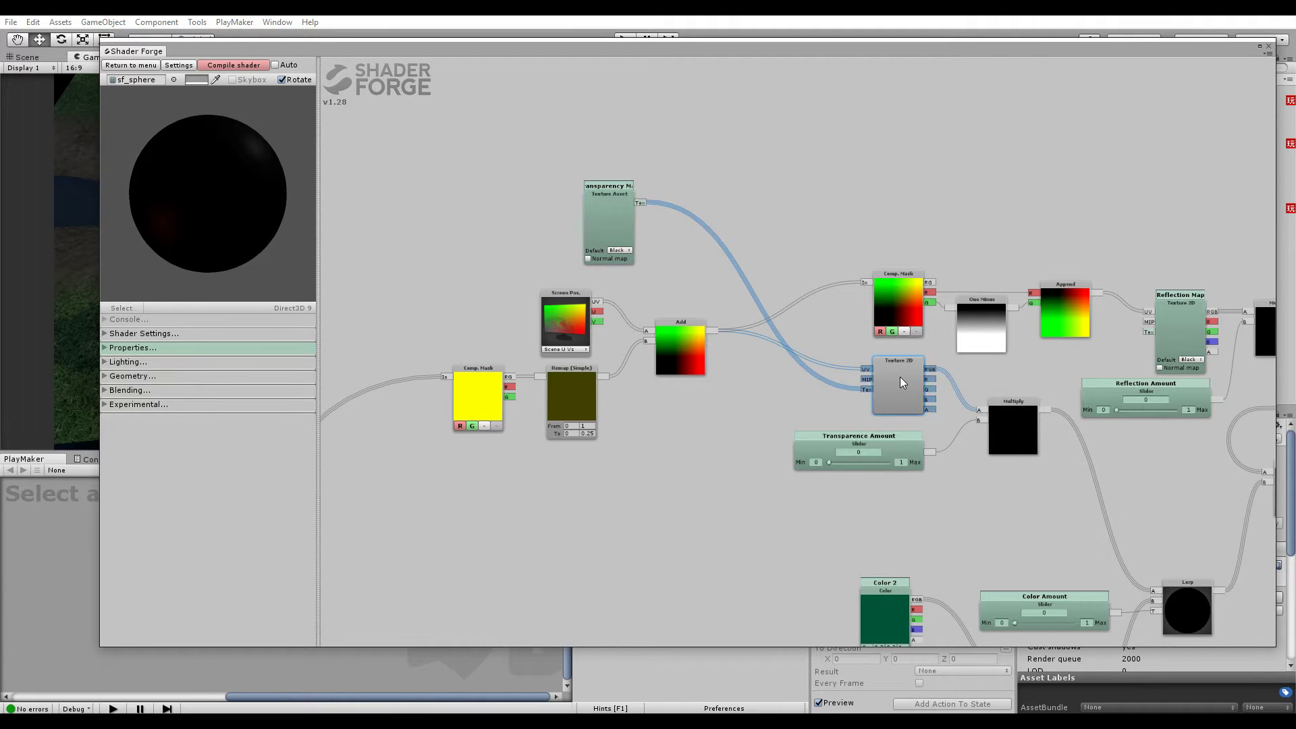
pyautogui.click(559, 312)
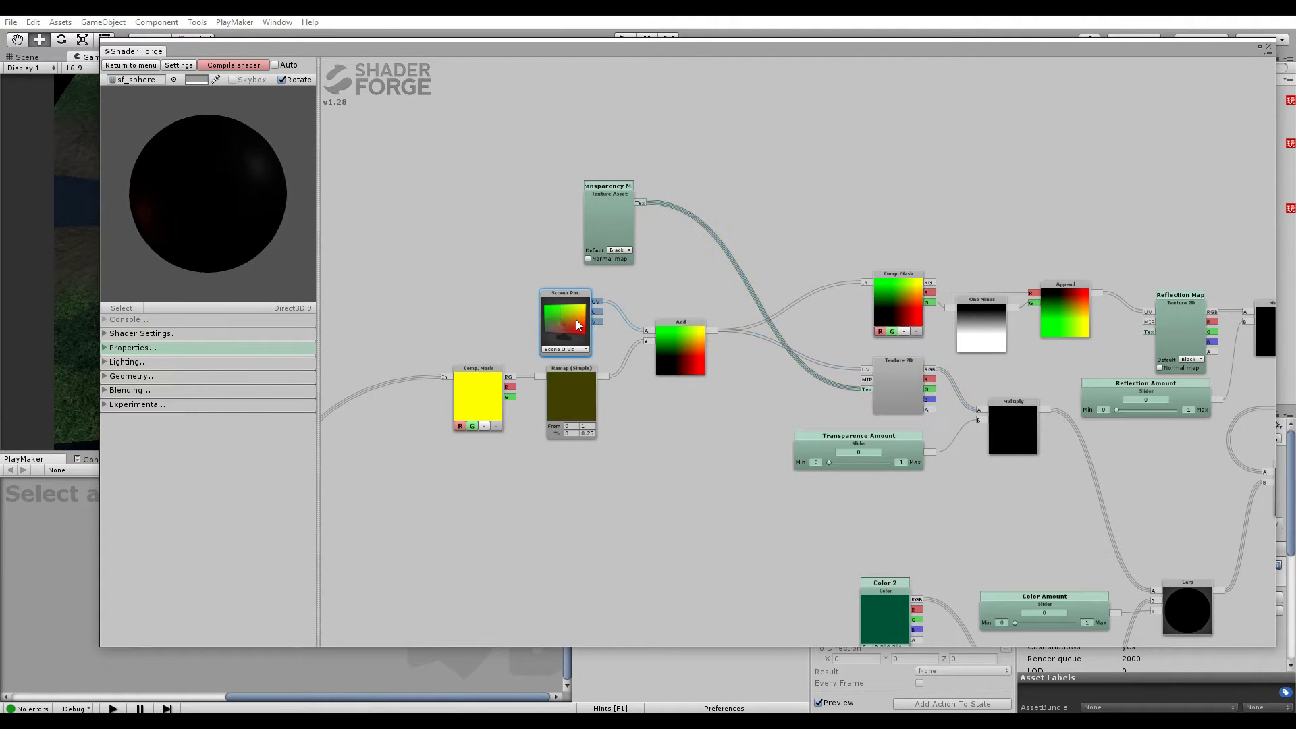
pyautogui.click(682, 341)
pyautogui.moveTo(988, 524); pyautogui.dragTo(640, 282, button='middle')
pyautogui.scroll(-7, 770, 411)
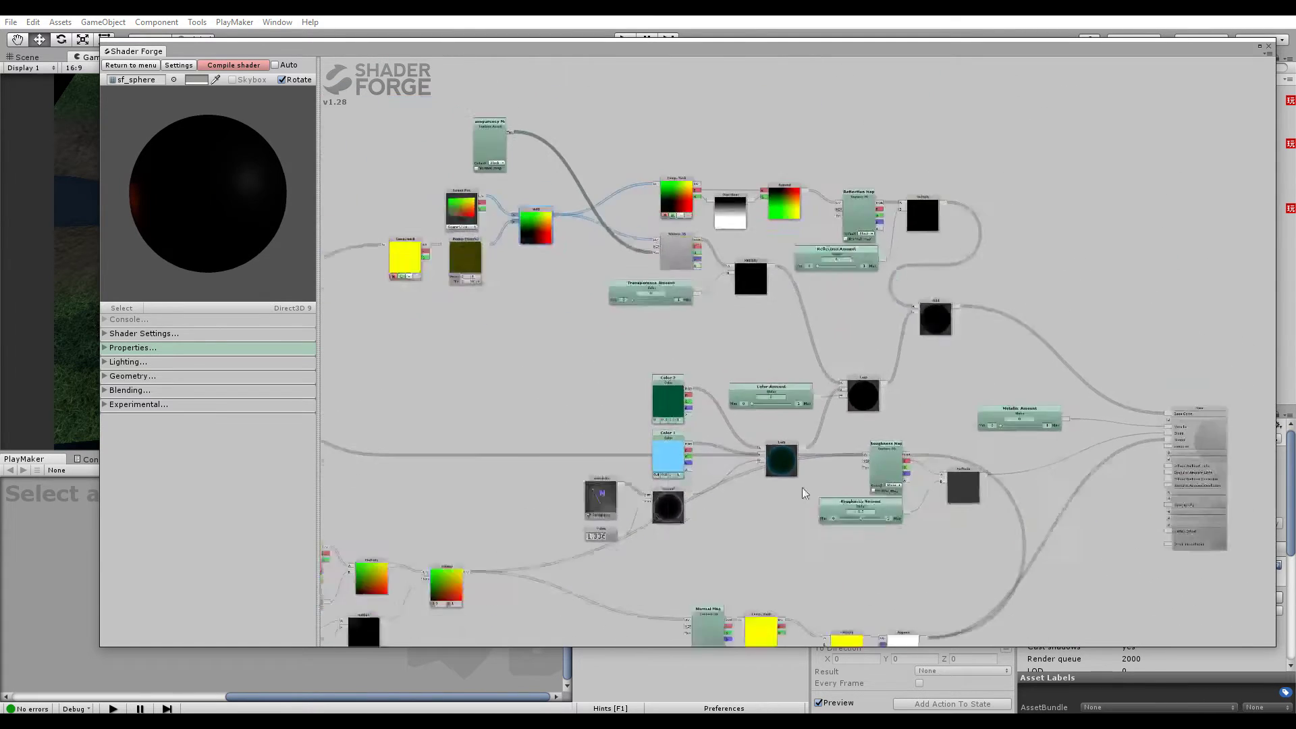
# Examine how the remapped normal offset and screen position reach the UV input of the transparency Texture 2D node
pyautogui.moveTo(803, 492); pyautogui.dragTo(696, 312, button='middle')
pyautogui.moveTo(478, 270); pyautogui.dragTo(843, 469, button='middle')
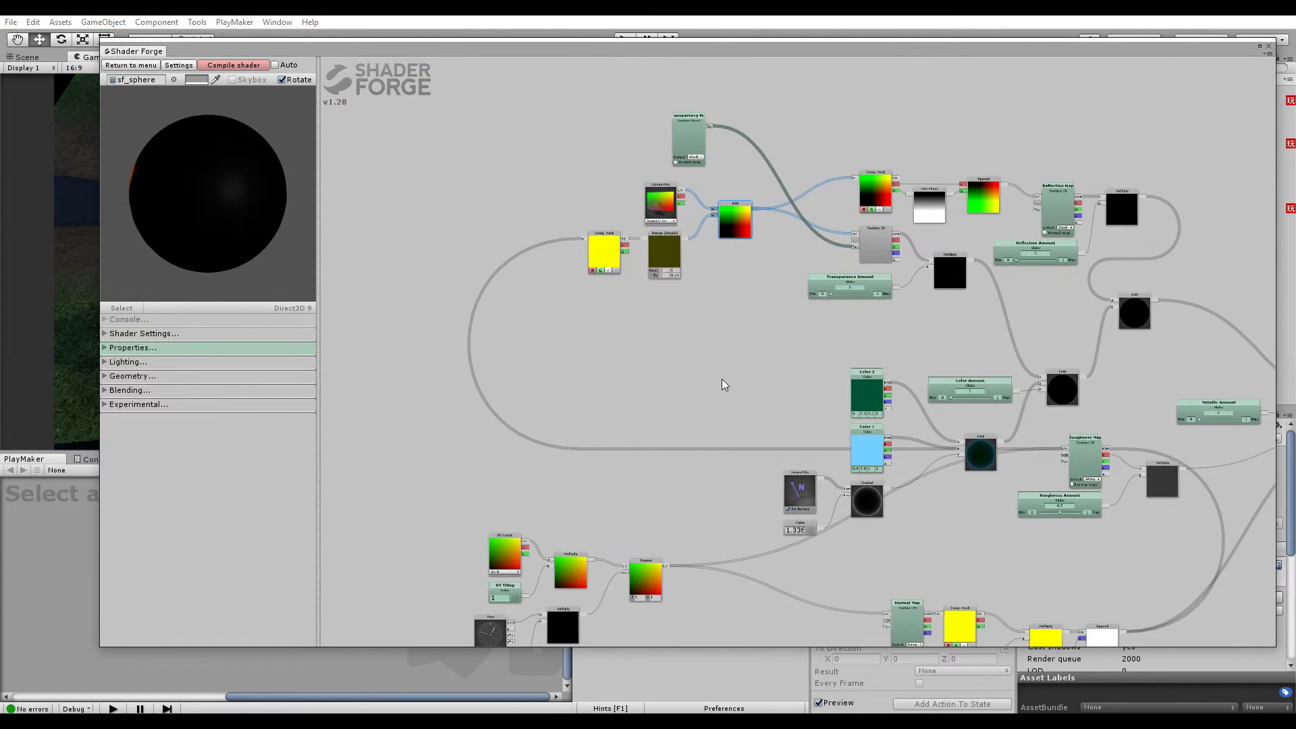
pyautogui.scroll(5, 768, 267)
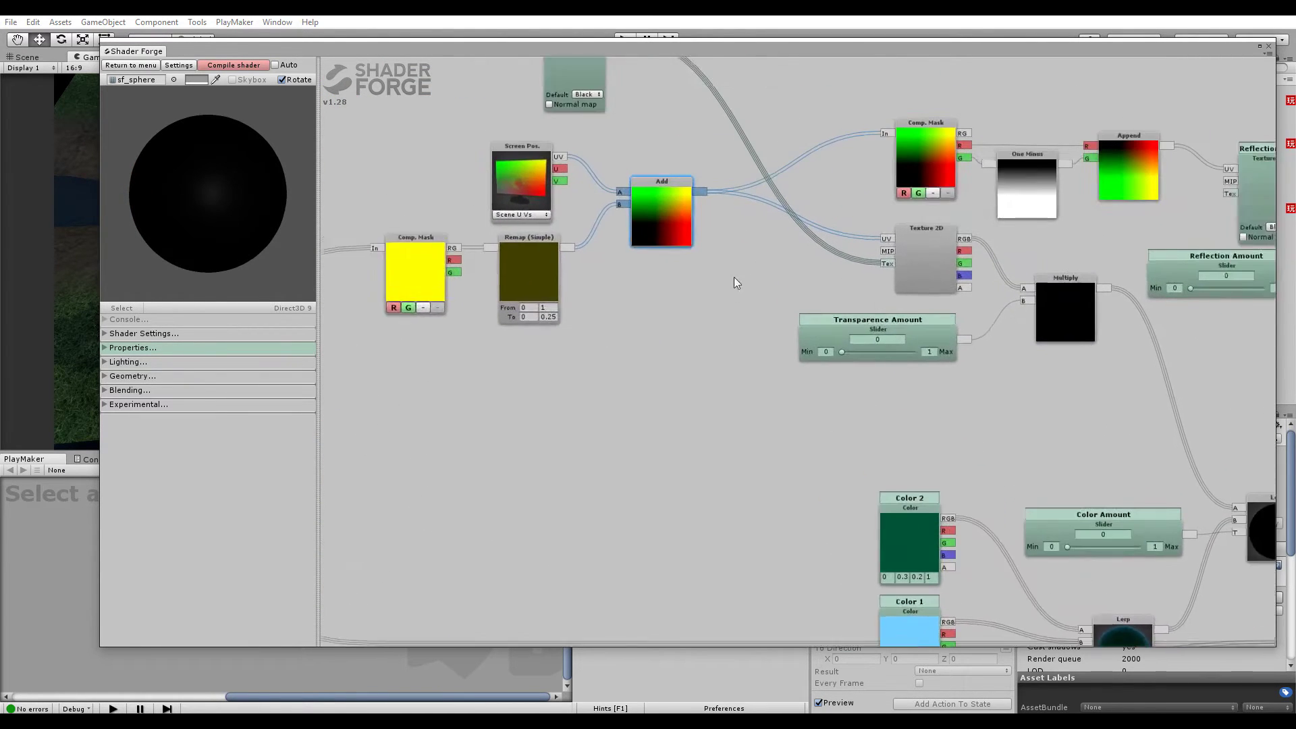
pyautogui.click(903, 273)
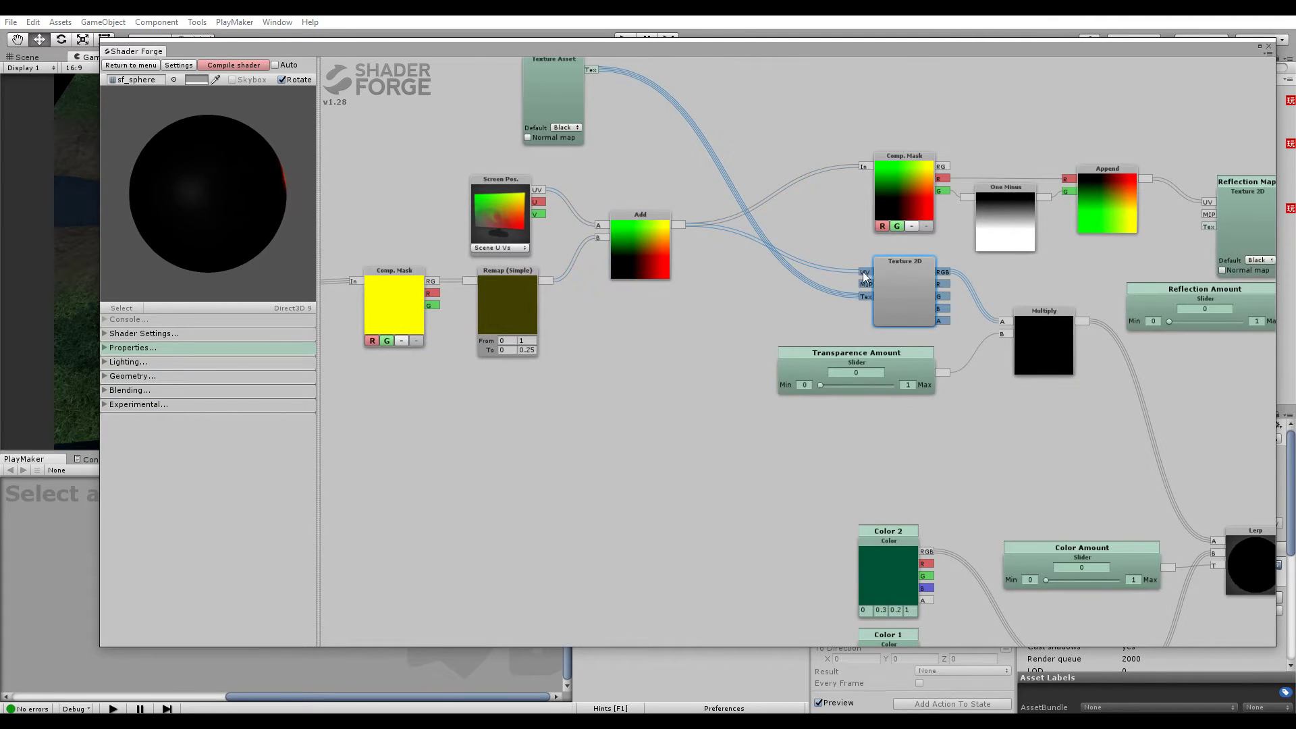
# Trace the transparency result through the Color Amount Lerp and the Reflection Map branch to the Add node feeding Base Color
pyautogui.moveTo(961, 292); pyautogui.dragTo(708, 284)
pyautogui.moveTo(965, 428); pyautogui.dragTo(671, 257)
pyautogui.moveTo(884, 334); pyautogui.dragTo(1039, 367)
pyautogui.moveTo(600, 352); pyautogui.dragTo(760, 247)
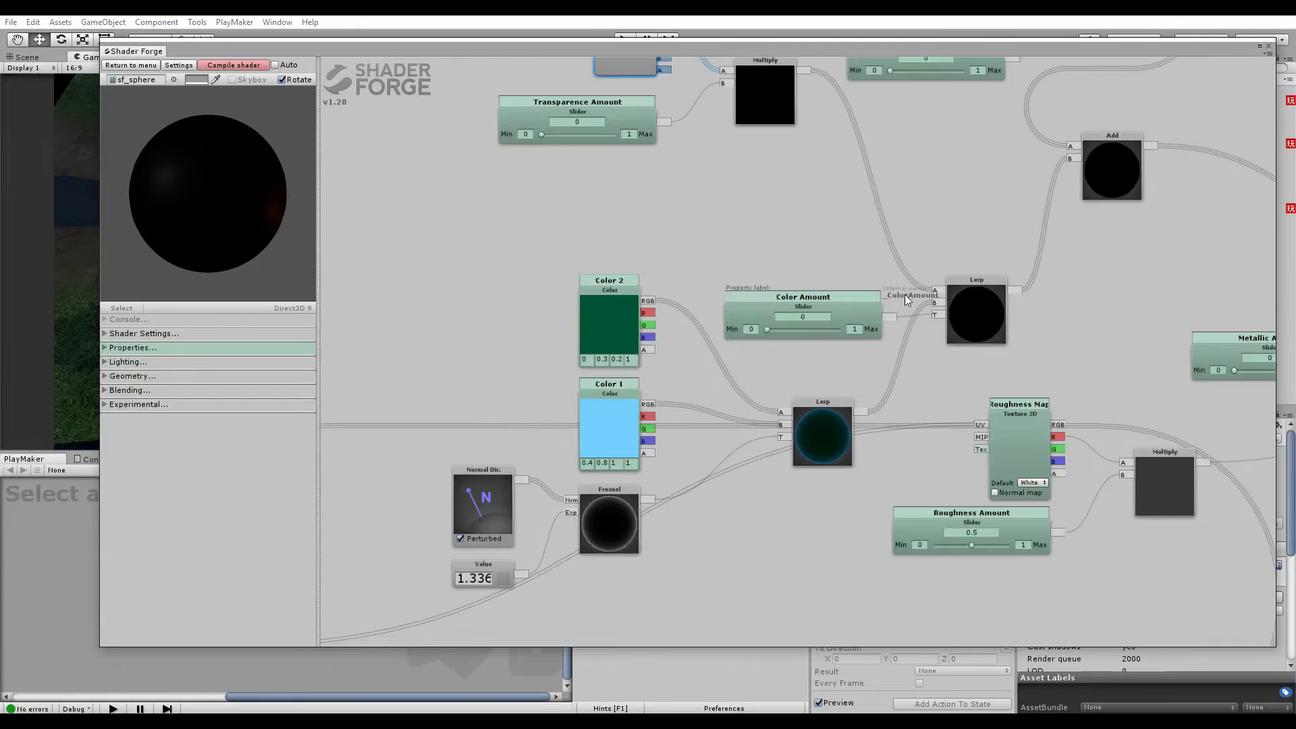
pyautogui.moveTo(1080, 138); pyautogui.dragTo(768, 380)
pyautogui.scroll(-3, 873, 371)
pyautogui.moveTo(920, 426); pyautogui.dragTo(857, 393)
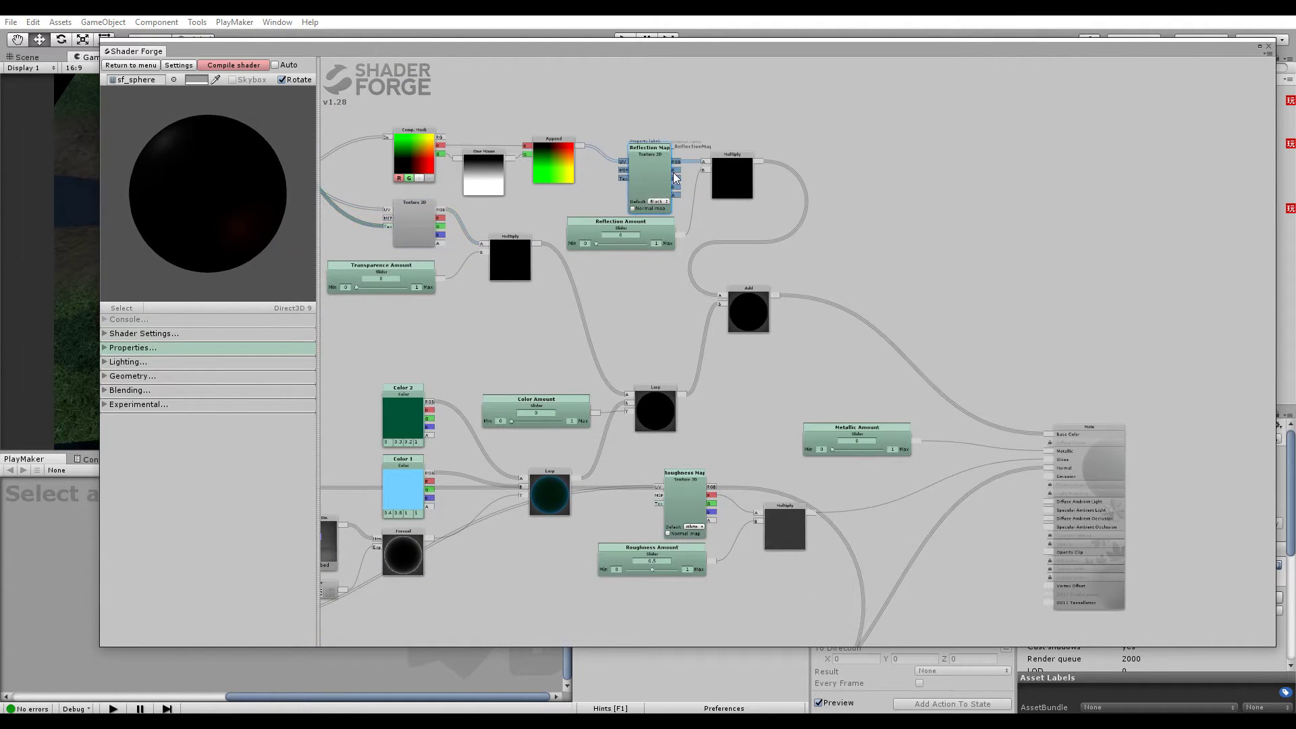
pyautogui.moveTo(862, 392); pyautogui.dragTo(721, 239, button='middle')
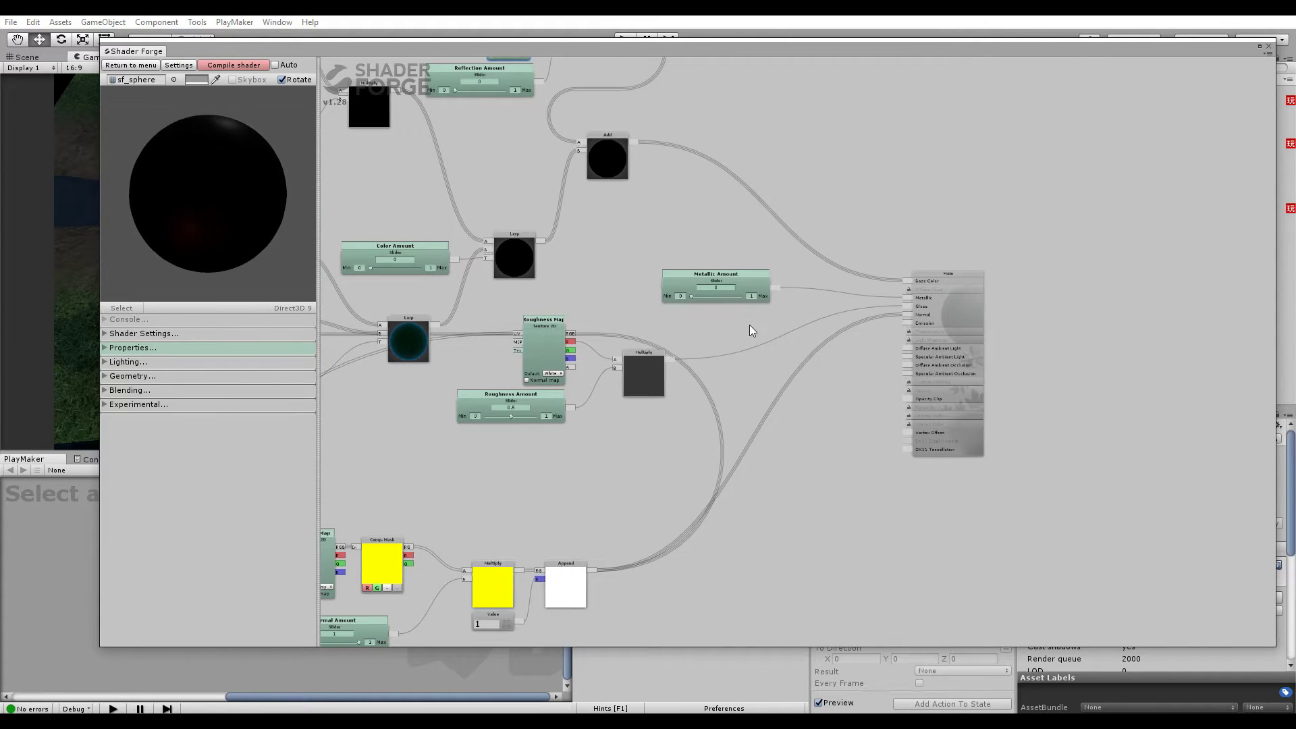
# Examine the UV animation branch: the Panner, the Time node and the Multiply node driven by Animate Amount
pyautogui.moveTo(829, 418); pyautogui.dragTo(1003, 306)
pyautogui.scroll(-6, 832, 358)
pyautogui.moveTo(710, 383); pyautogui.dragTo(874, 404)
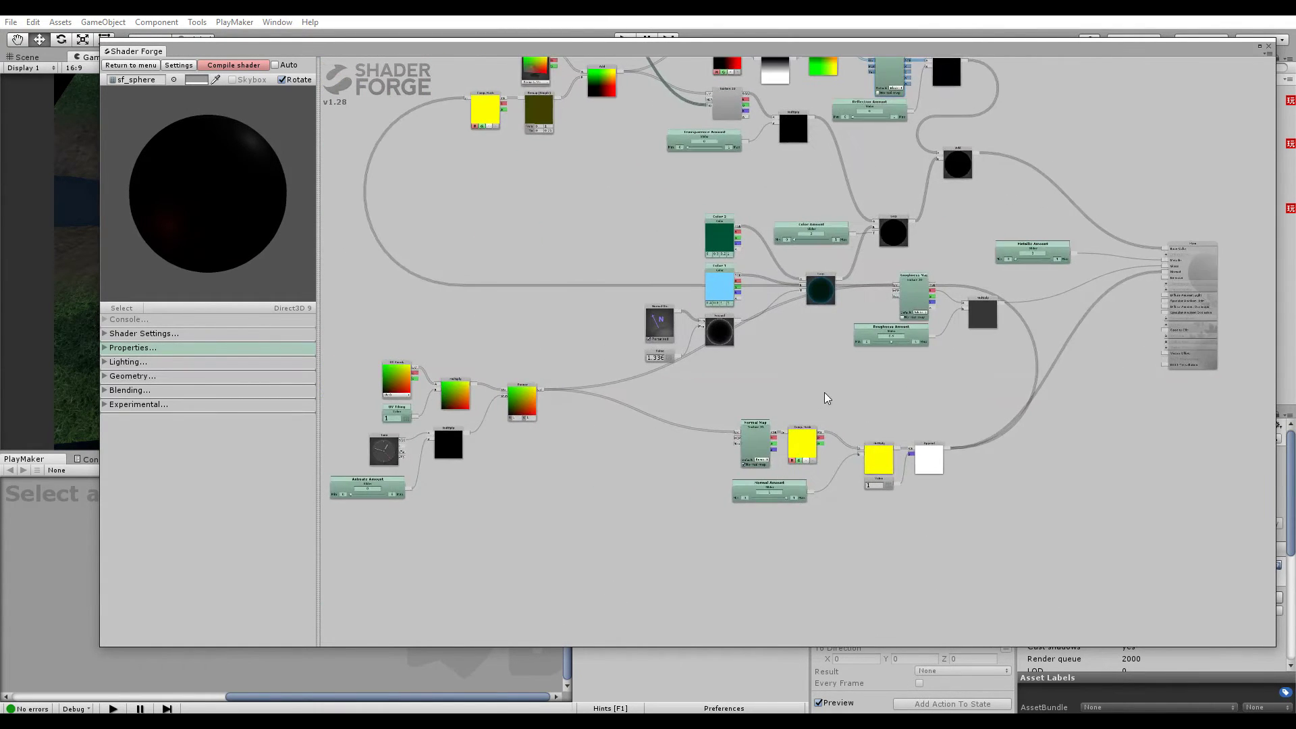
pyautogui.scroll(5, 463, 443)
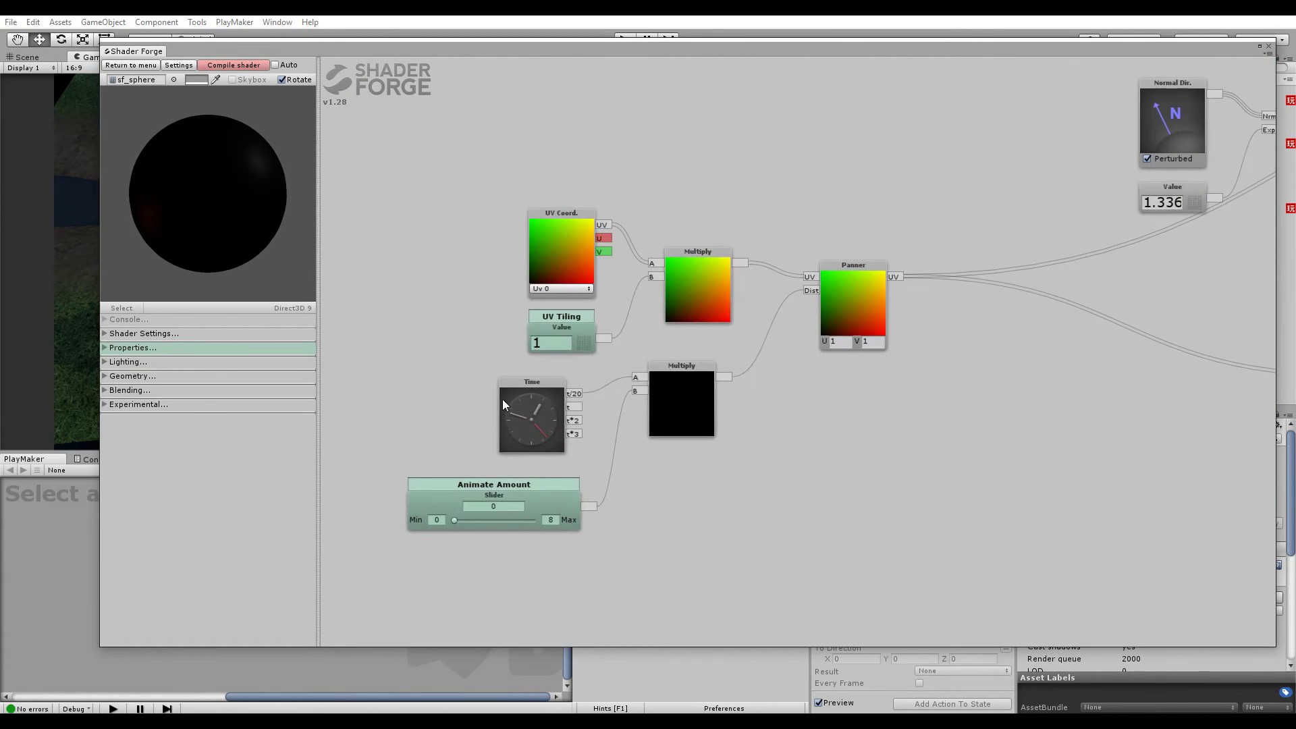
pyautogui.click(849, 289)
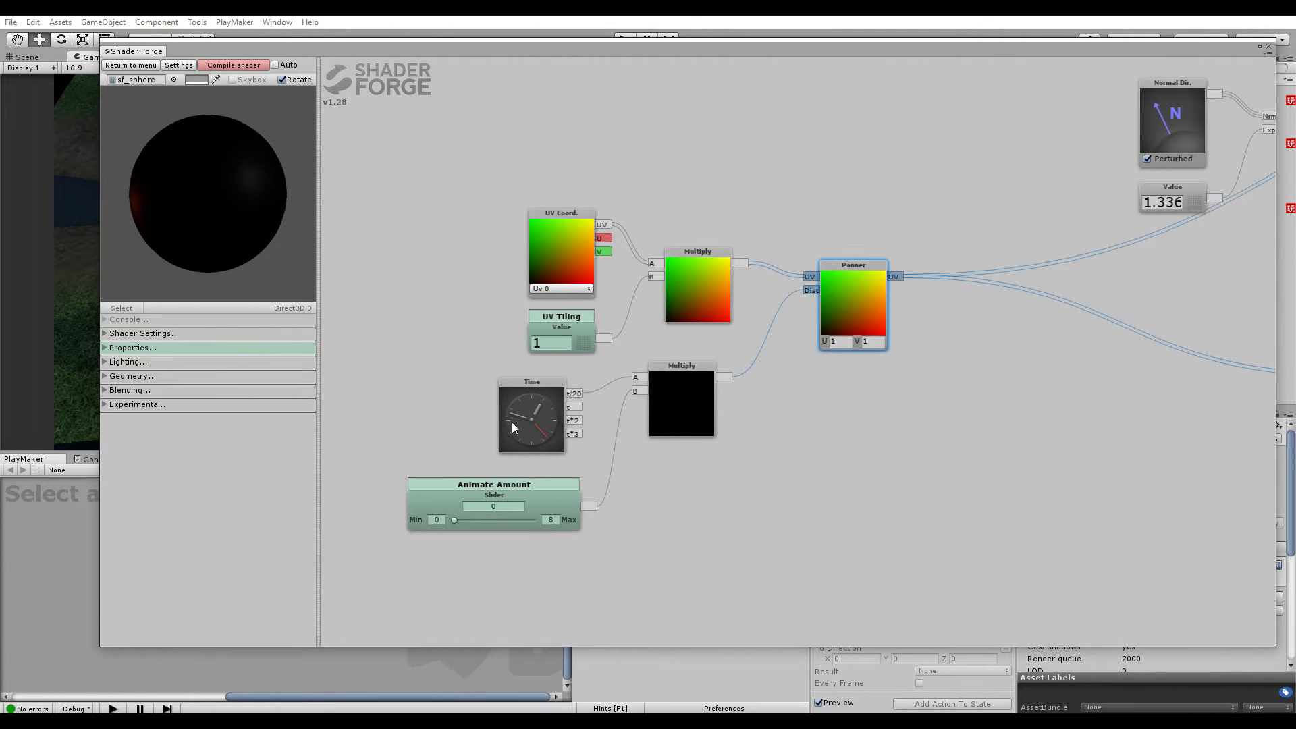
pyautogui.click(532, 401)
pyautogui.click(704, 425)
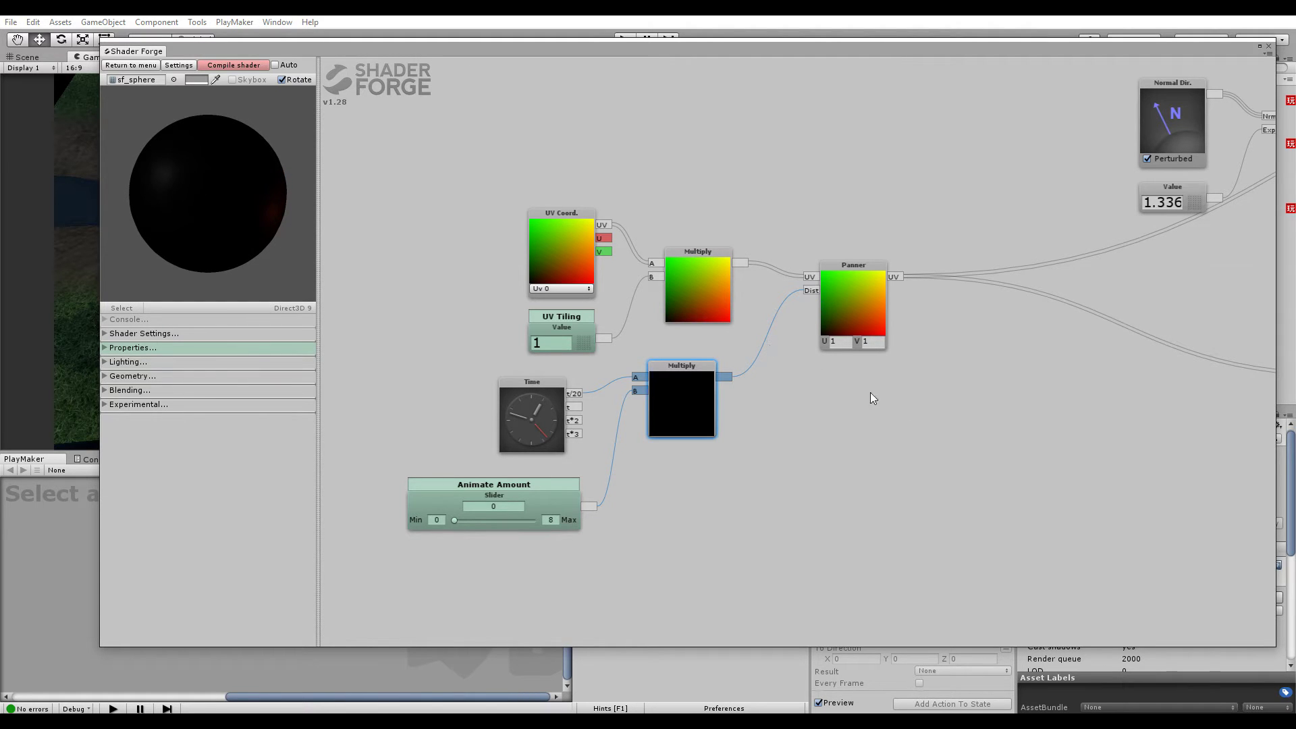
# Trace the Panner output through the Normal Map branch to the main output node, and close Shader Forge
pyautogui.scroll(-4, 869, 392)
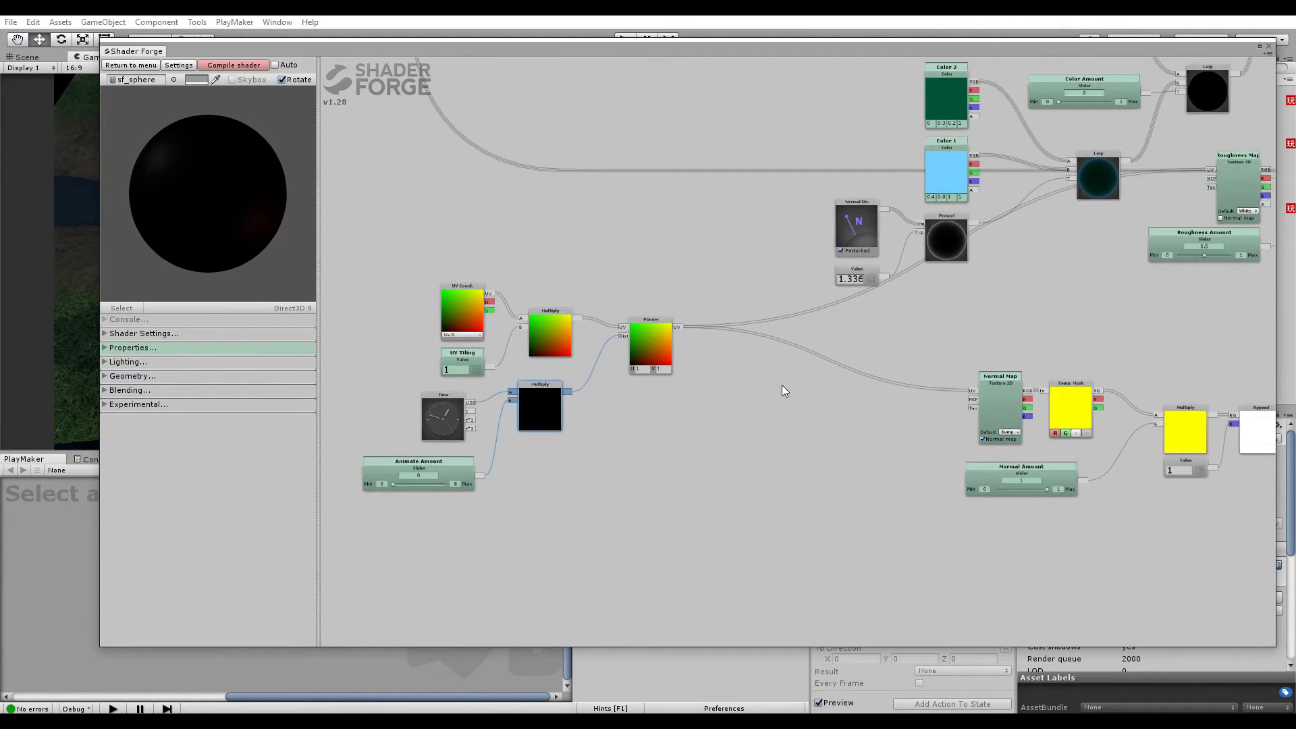
pyautogui.moveTo(779, 386); pyautogui.dragTo(943, 374)
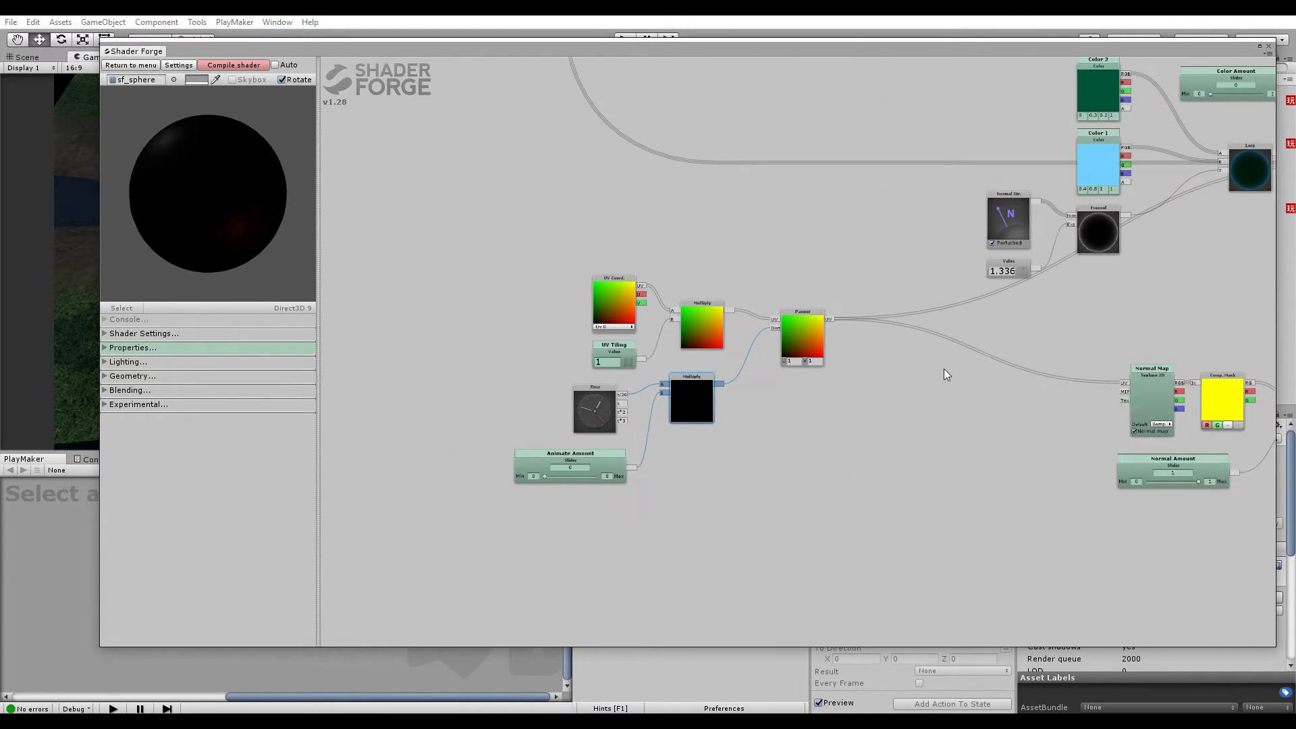
pyautogui.click(800, 330)
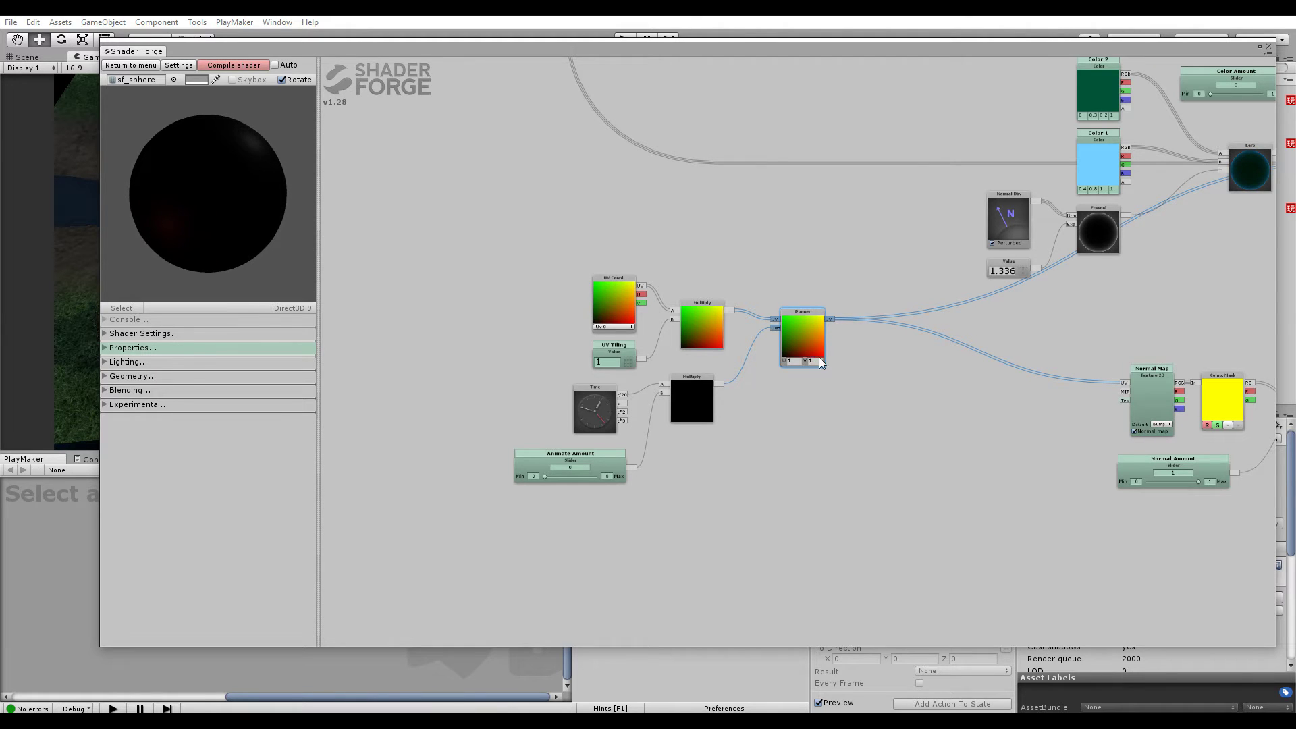
pyautogui.click(946, 224)
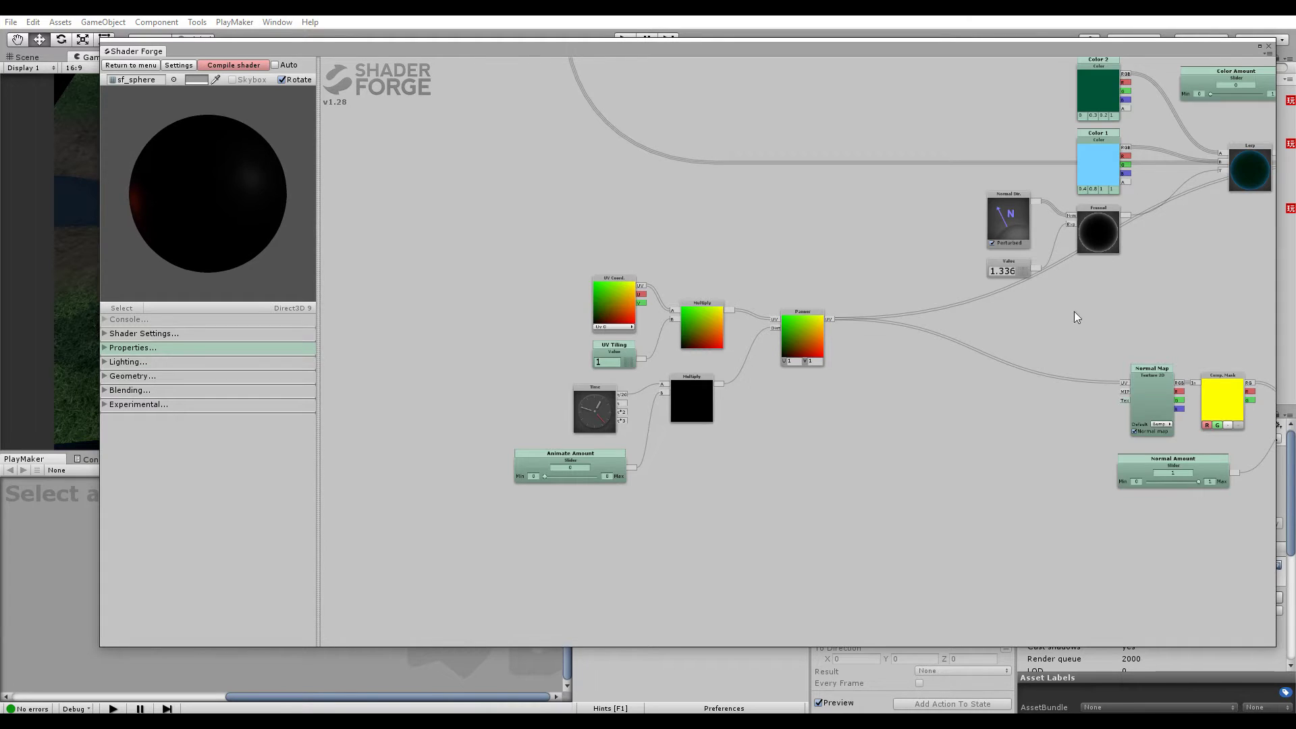
pyautogui.moveTo(1059, 346); pyautogui.dragTo(756, 315)
pyautogui.moveTo(974, 308); pyautogui.dragTo(667, 302)
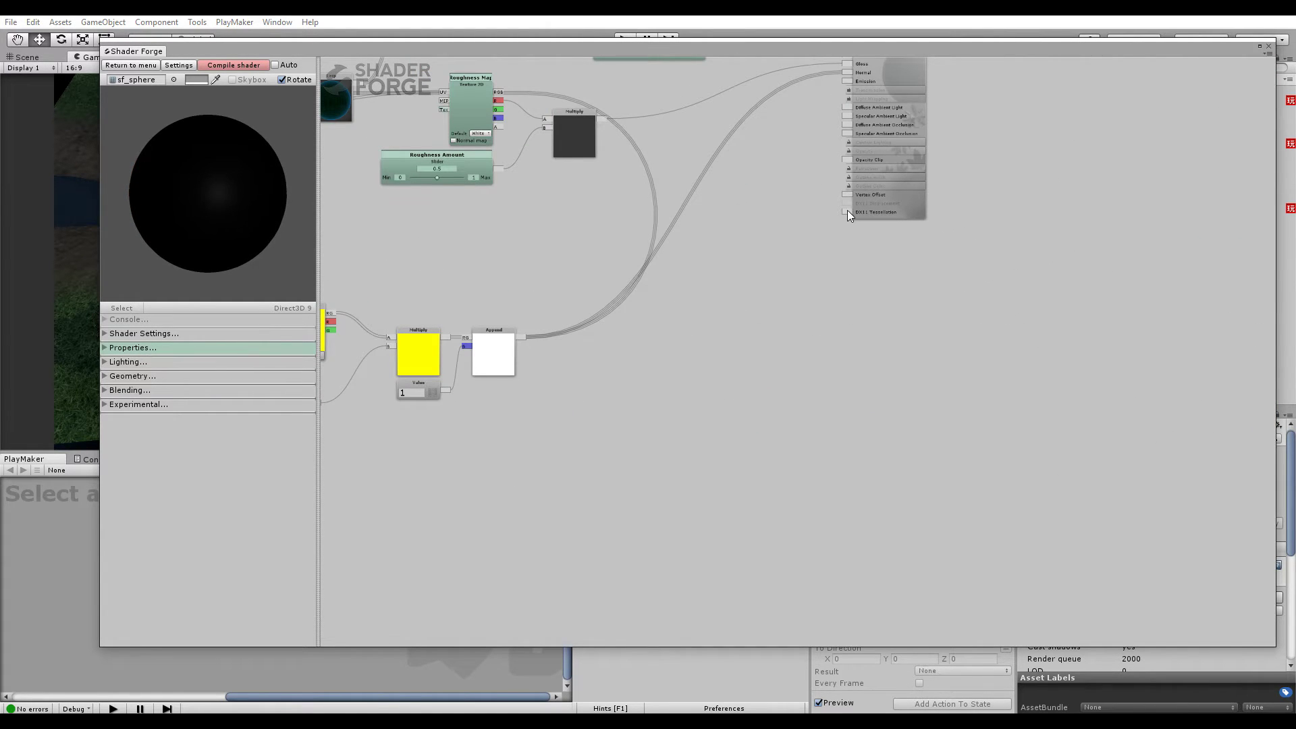
pyautogui.moveTo(784, 227); pyautogui.dragTo(799, 252)
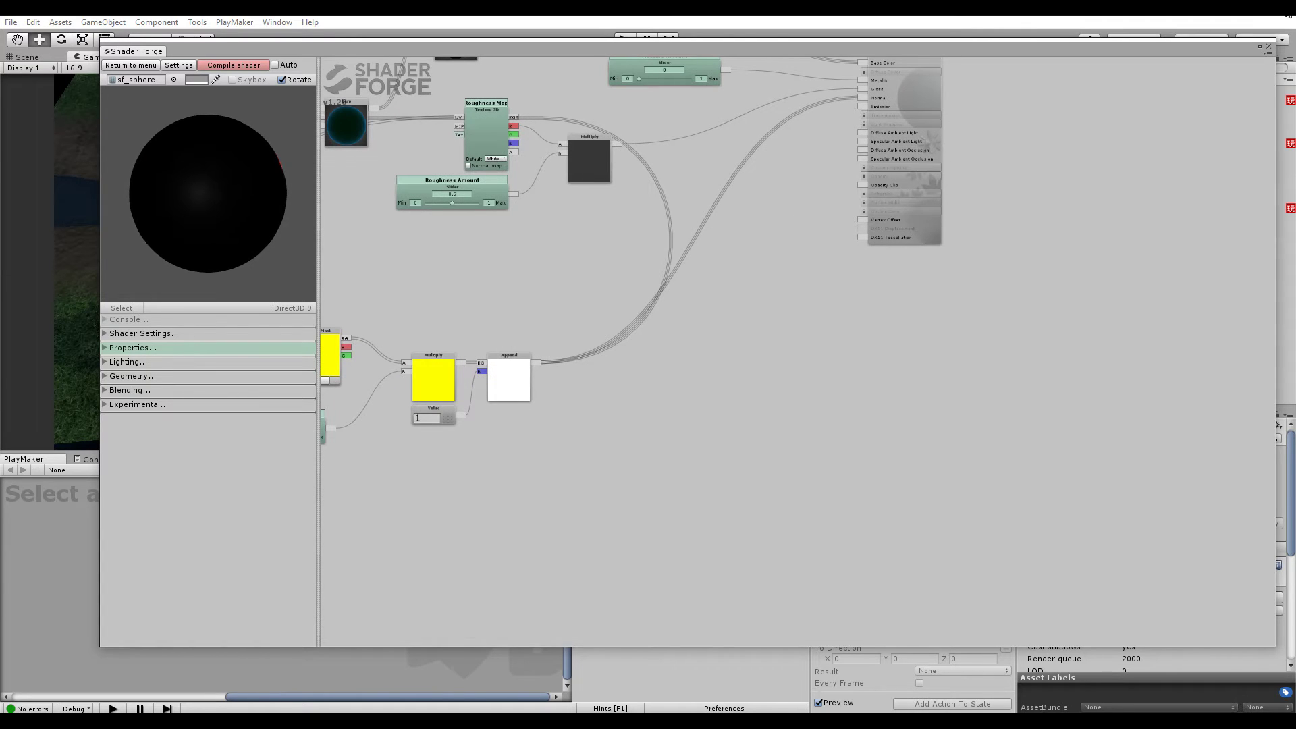
pyautogui.click(1269, 47)
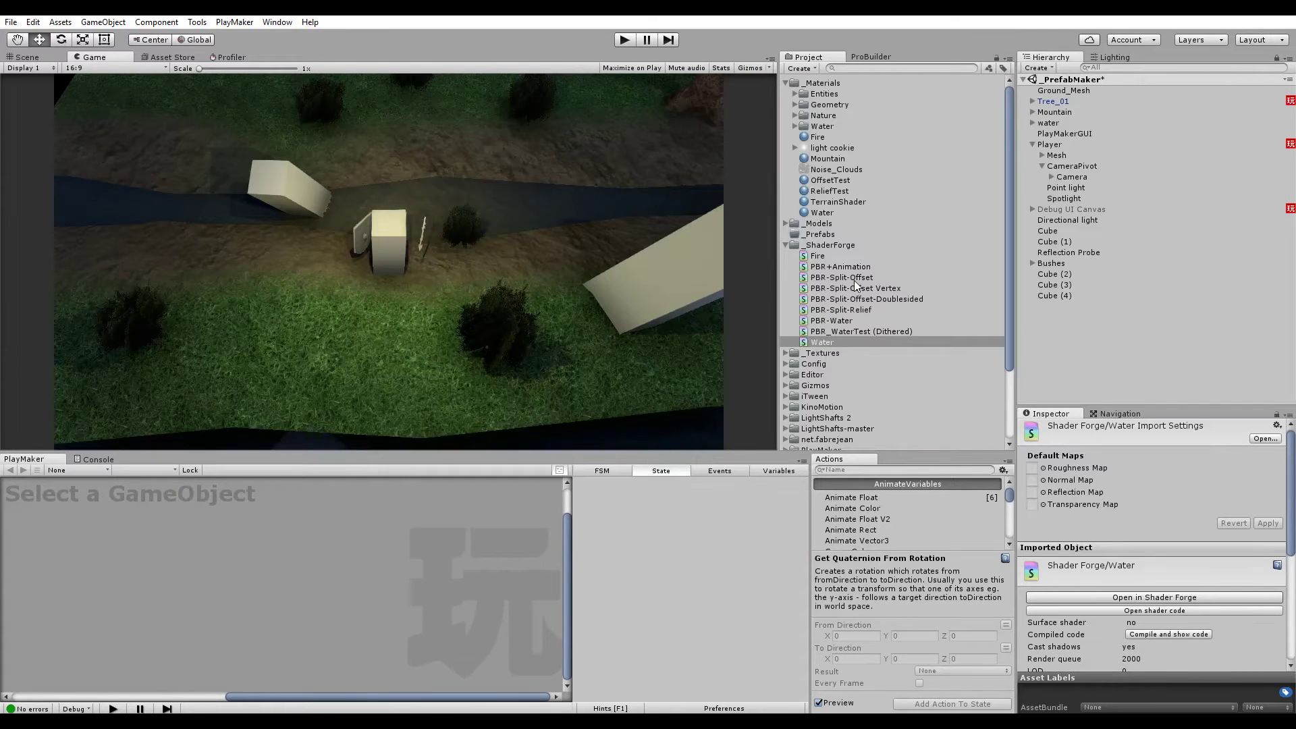
# Expand the player's Camera and inspect the settings of its DepthCamera and TransparencyCamera children
pyautogui.click(1052, 177)
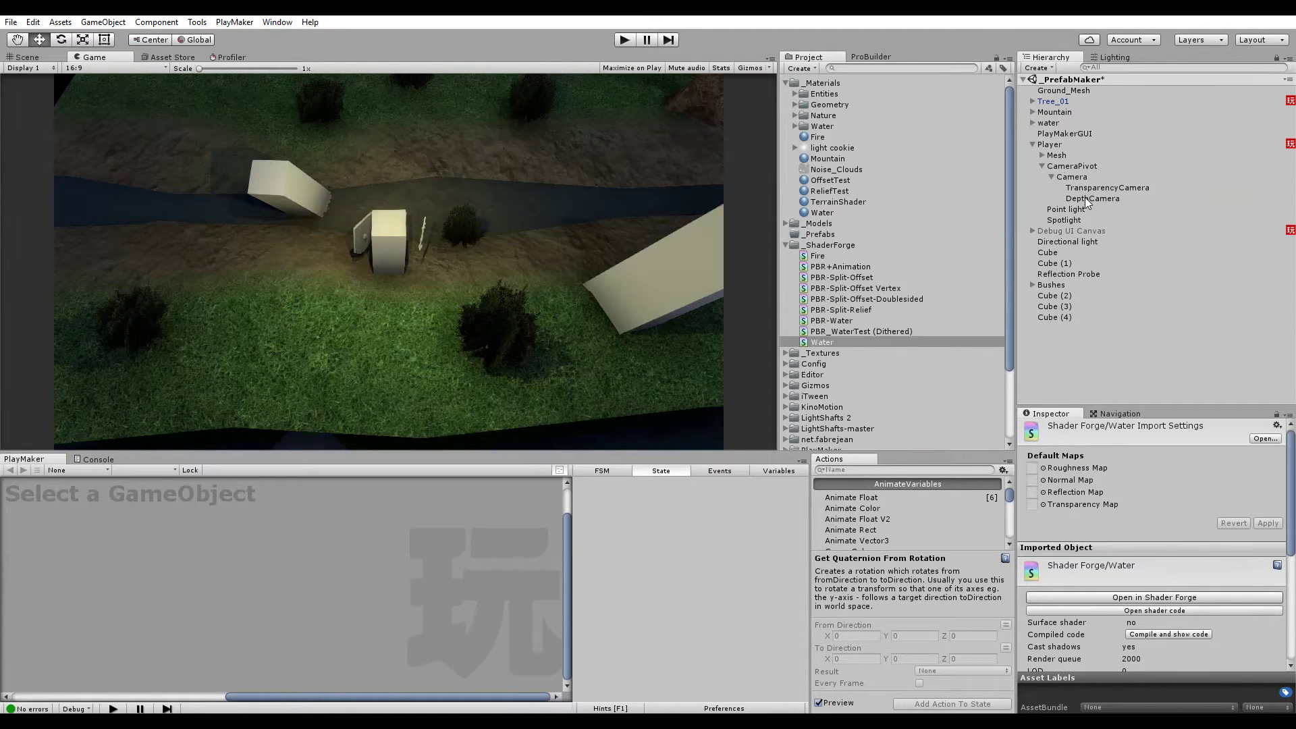
pyautogui.click(1086, 199)
pyautogui.click(1087, 189)
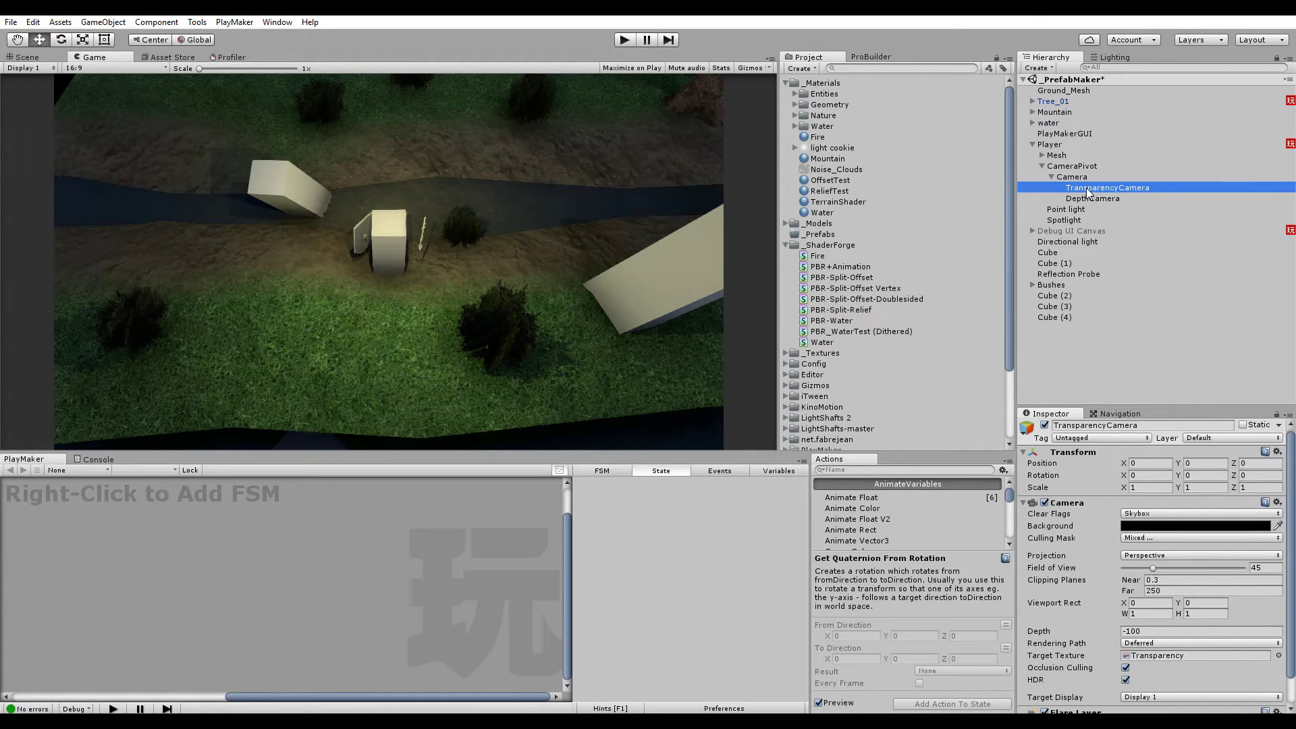
# Delete the DepthCamera child from the player's Camera, keeping TransparencyCamera
pyautogui.click(1090, 200)
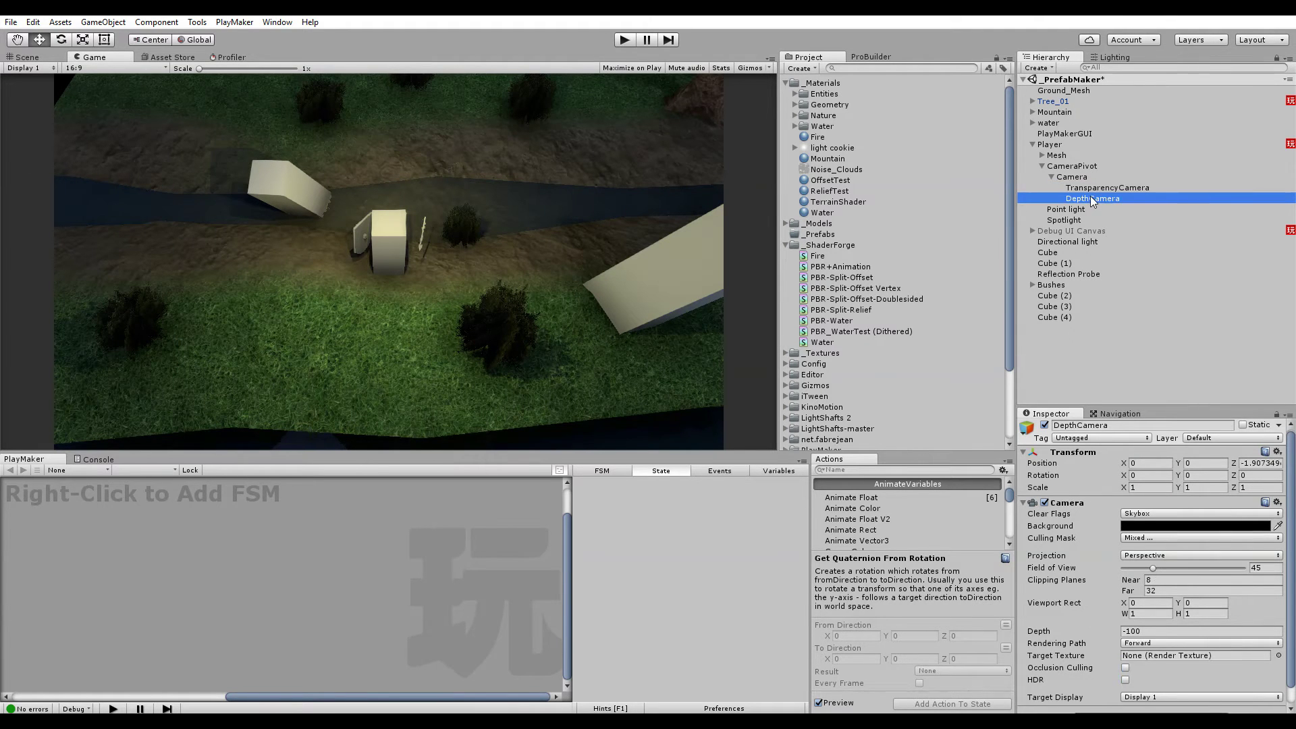
pyautogui.press('Delete')
pyautogui.click(1090, 189)
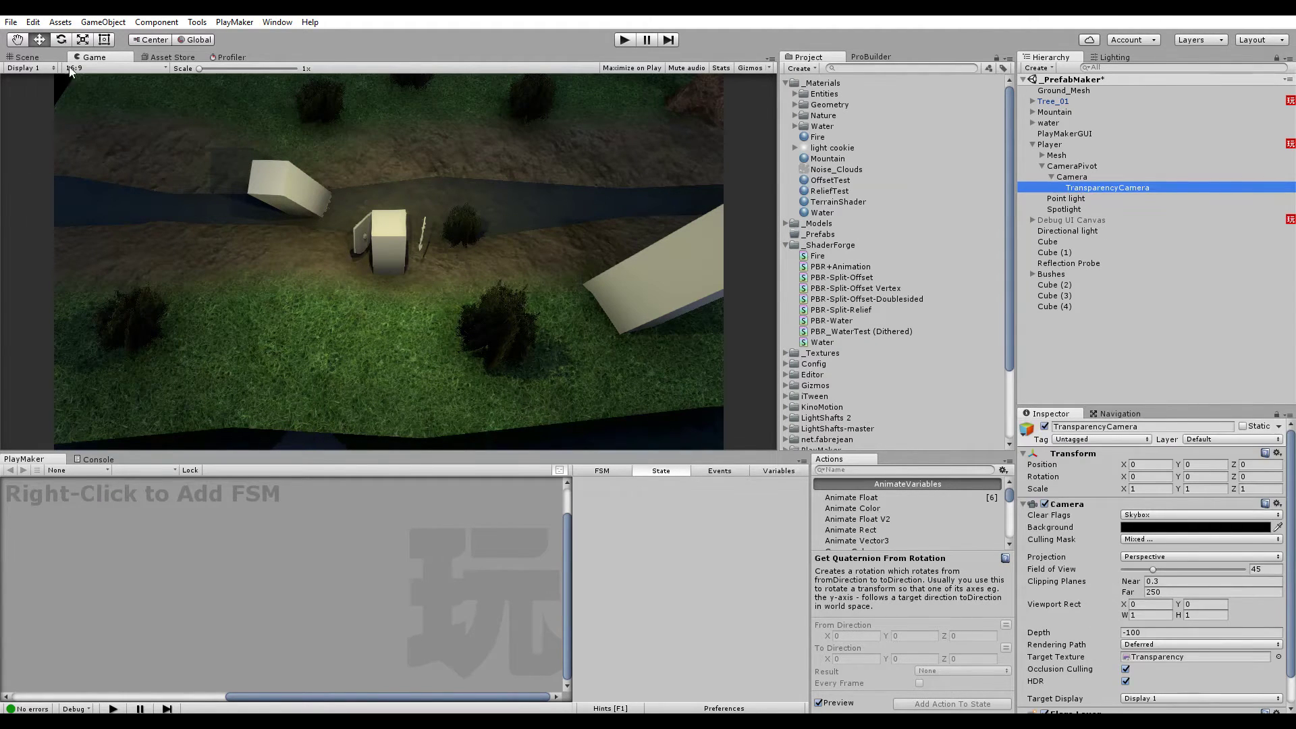
# Examine the river water in the Scene view from several angles around the cubes and banks
pyautogui.click(46, 56)
pyautogui.moveTo(496, 287); pyautogui.dragTo(441, 271, button='right')
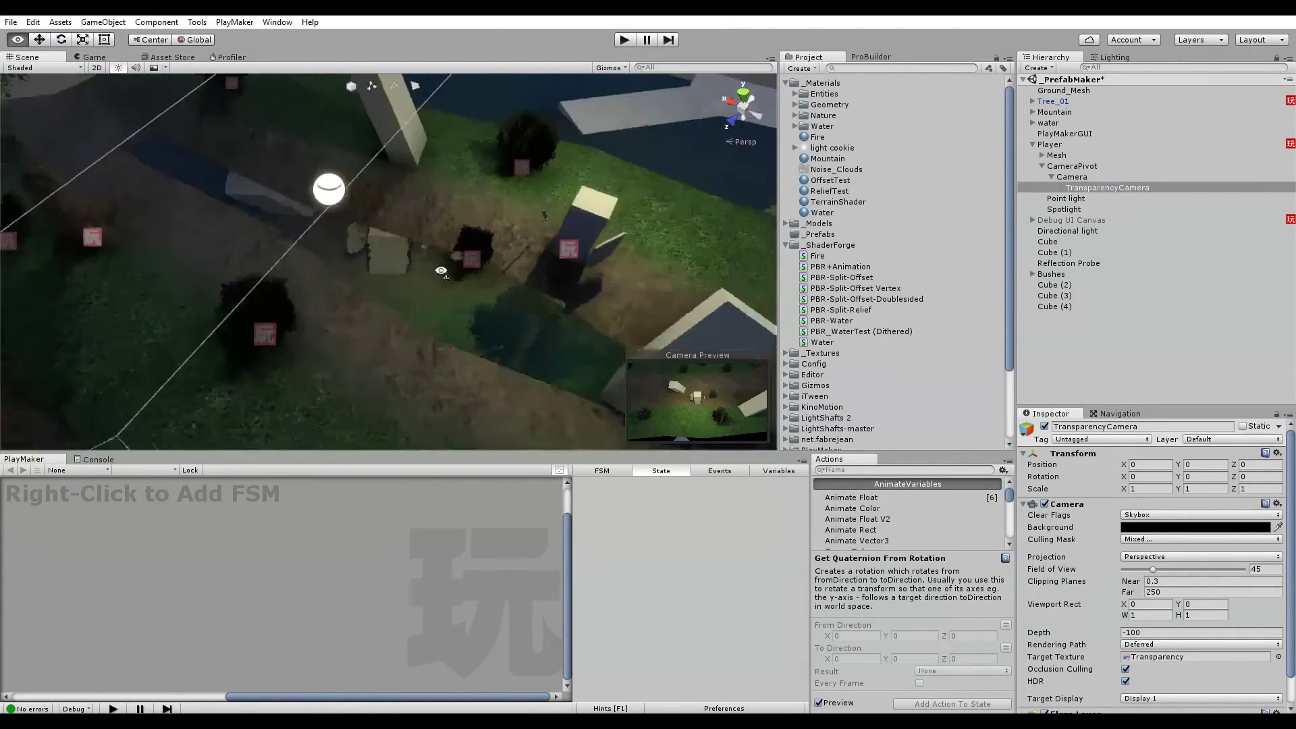
pyautogui.keyDown('alt'); pyautogui.moveTo(440, 271); pyautogui.dragTo(13, 203); pyautogui.keyUp('alt')
pyautogui.rightClick(1208, 271)
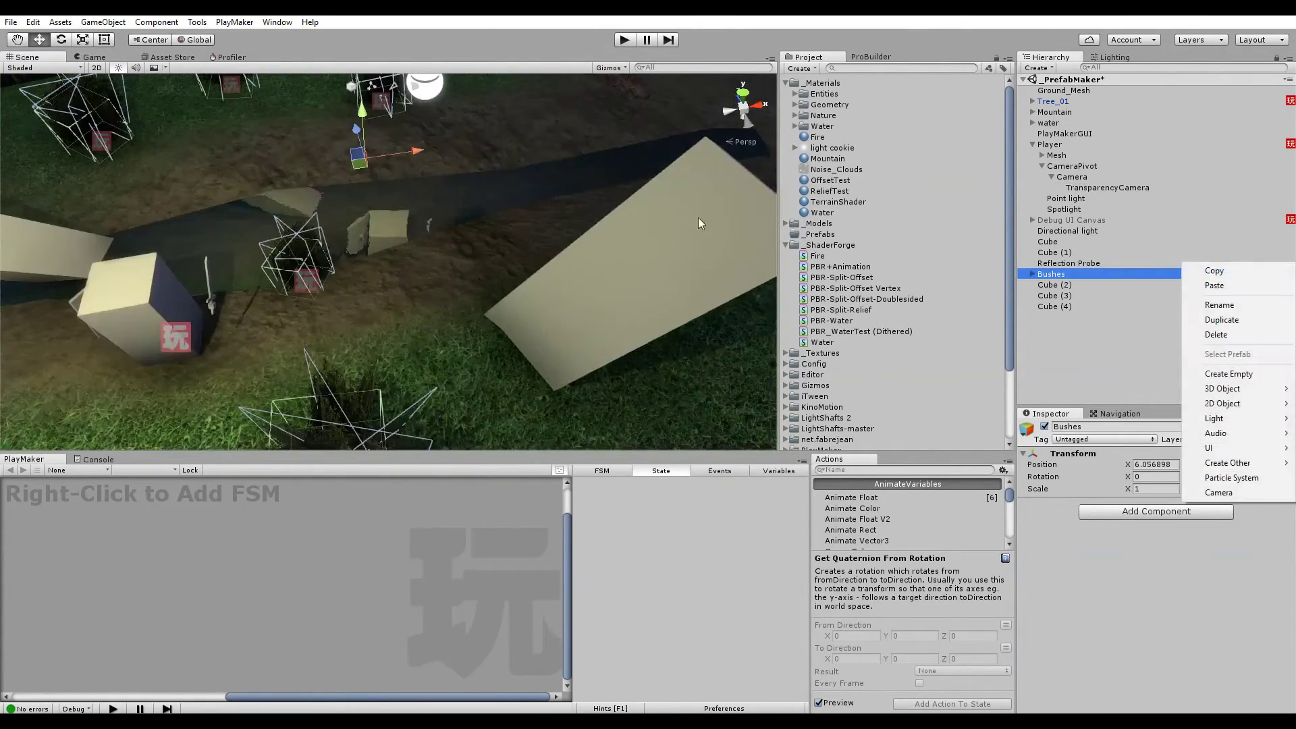
pyautogui.keyDown('alt'); pyautogui.moveTo(697, 218); pyautogui.dragTo(521, 239); pyautogui.keyUp('alt')
pyautogui.click(1079, 353)
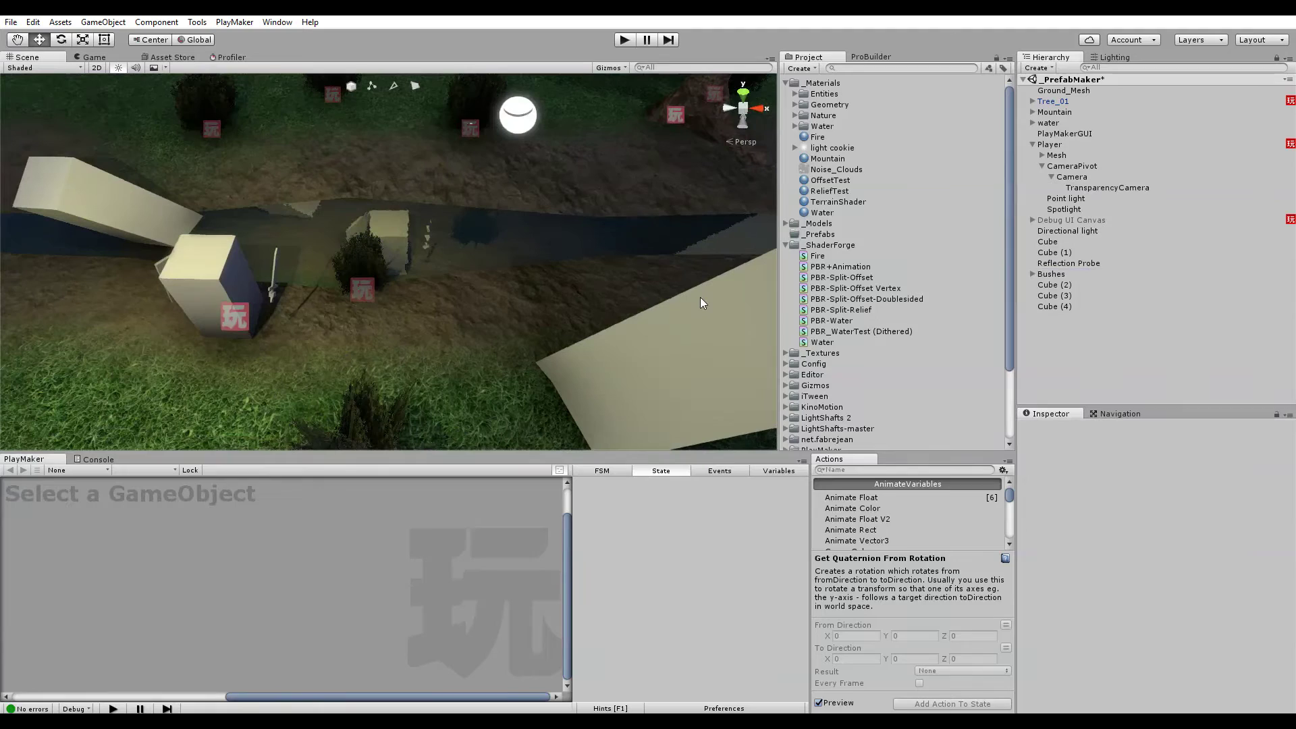
pyautogui.keyDown('alt'); pyautogui.moveTo(630, 250); pyautogui.dragTo(468, 259); pyautogui.keyUp('alt')
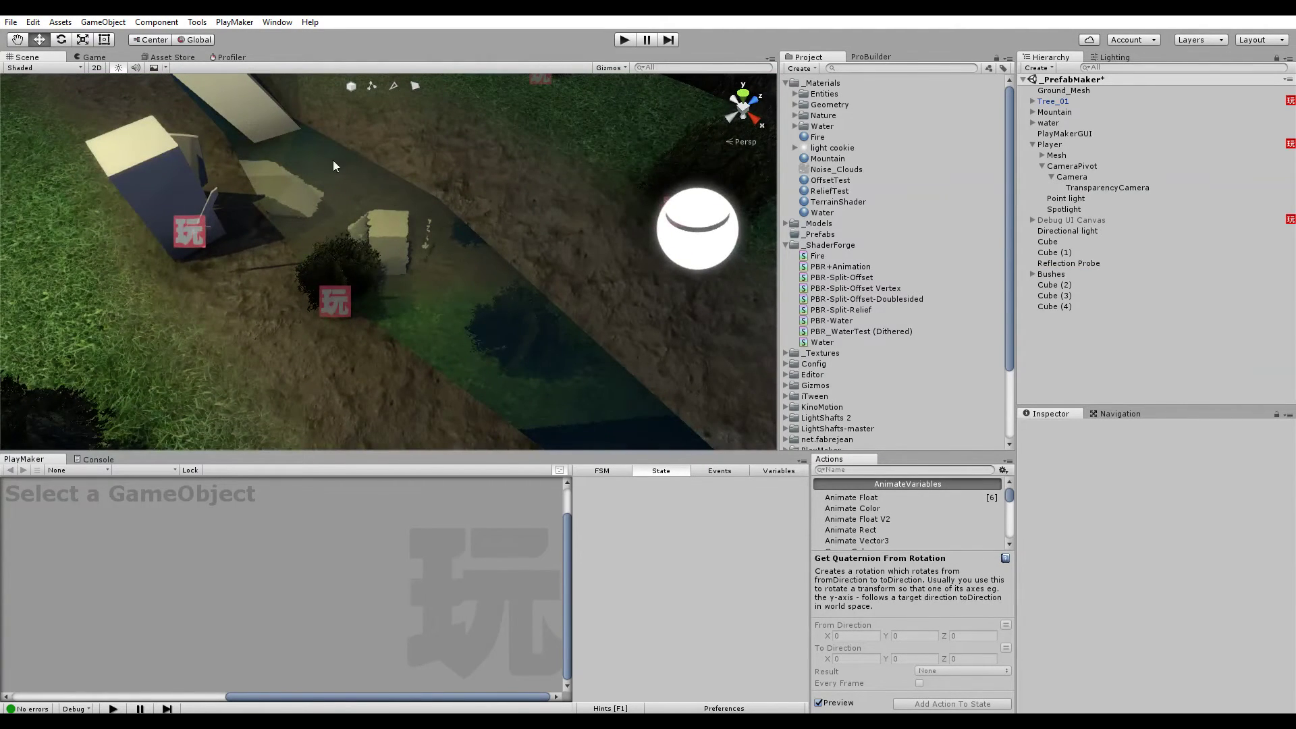
pyautogui.keyDown('alt'); pyautogui.moveTo(494, 413); pyautogui.dragTo(494, 239); pyautogui.keyUp('alt')
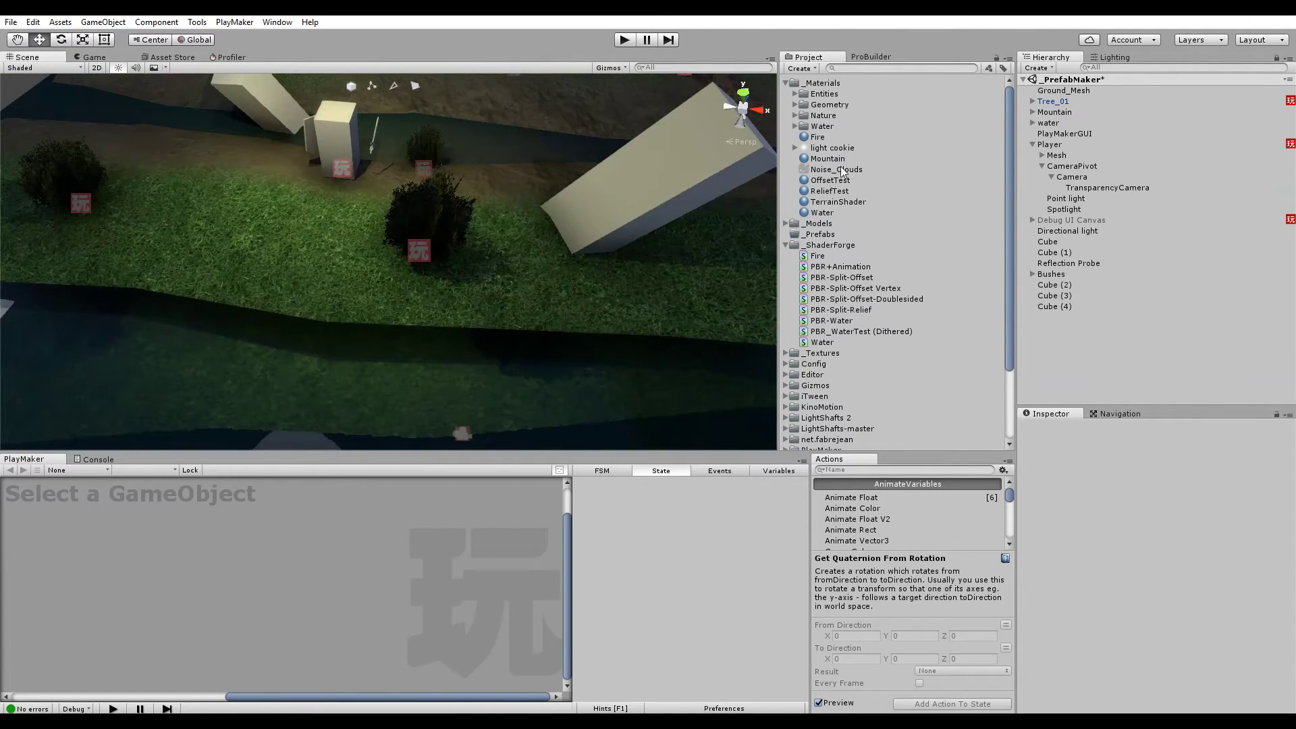
# Assign the Shader Forge/PBR-Water shader to the Water material and check the river surface from different angles
pyautogui.click(822, 212)
pyautogui.click(1143, 441)
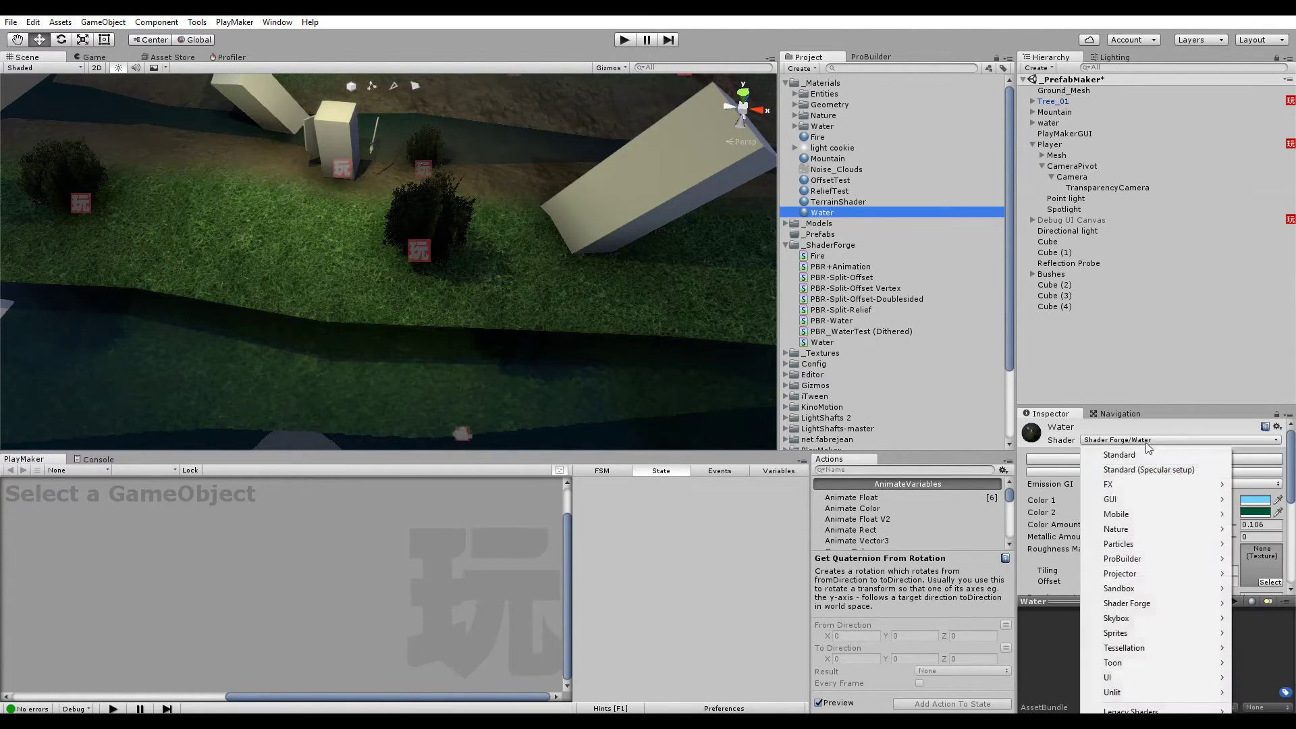
pyautogui.moveTo(1161, 601)
pyautogui.click(962, 574)
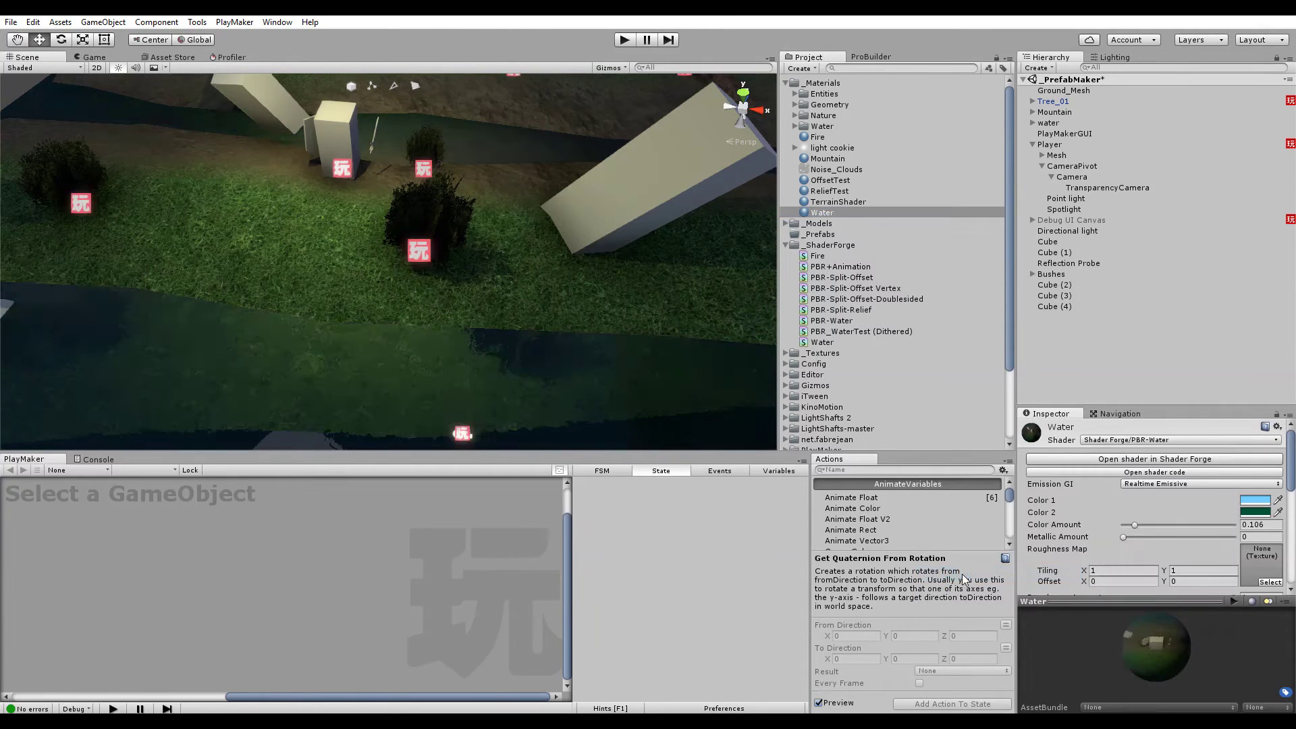
pyautogui.keyDown('alt'); pyautogui.moveTo(432, 270); pyautogui.dragTo(379, 260); pyautogui.keyUp('alt')
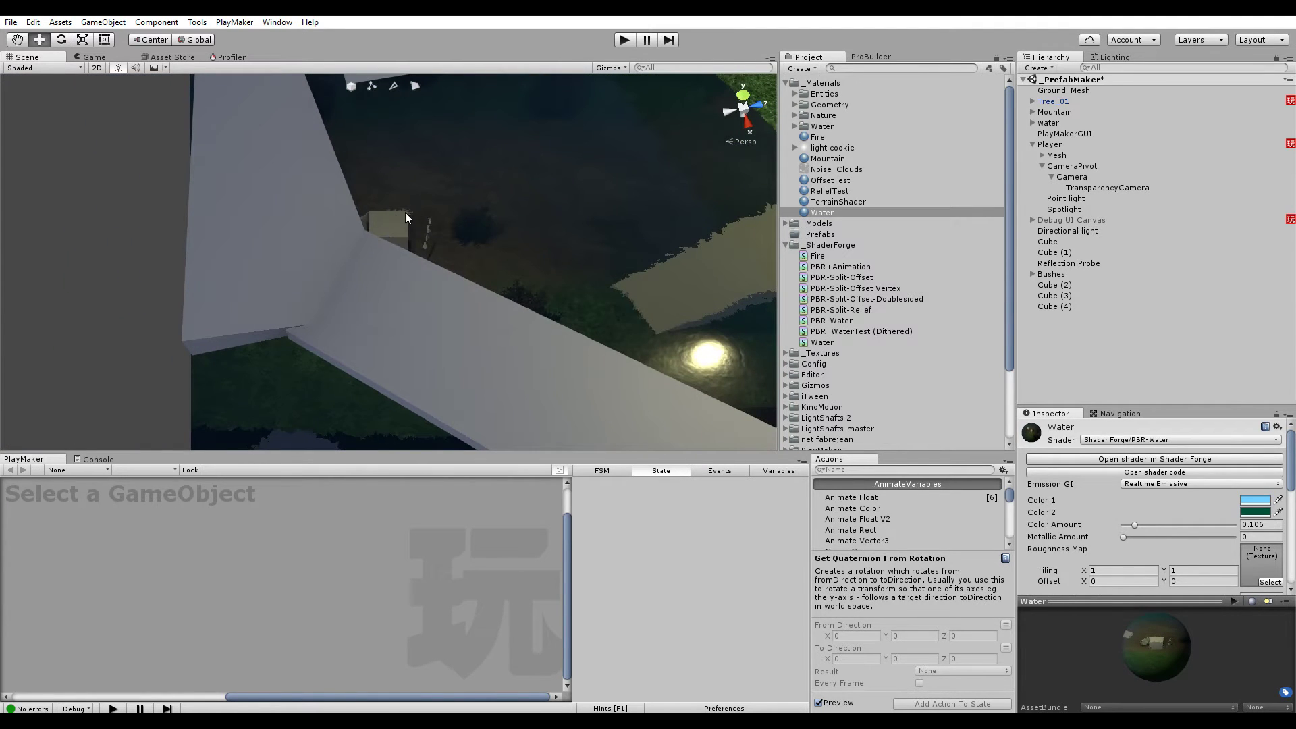
pyautogui.keyDown('alt'); pyautogui.moveTo(406, 214); pyautogui.dragTo(715, 222); pyautogui.keyUp('alt')
# Set the Water material's Roughness Amount to 0.86 and check the light's reflection on the river
pyautogui.scroll(-5, 1149, 528)
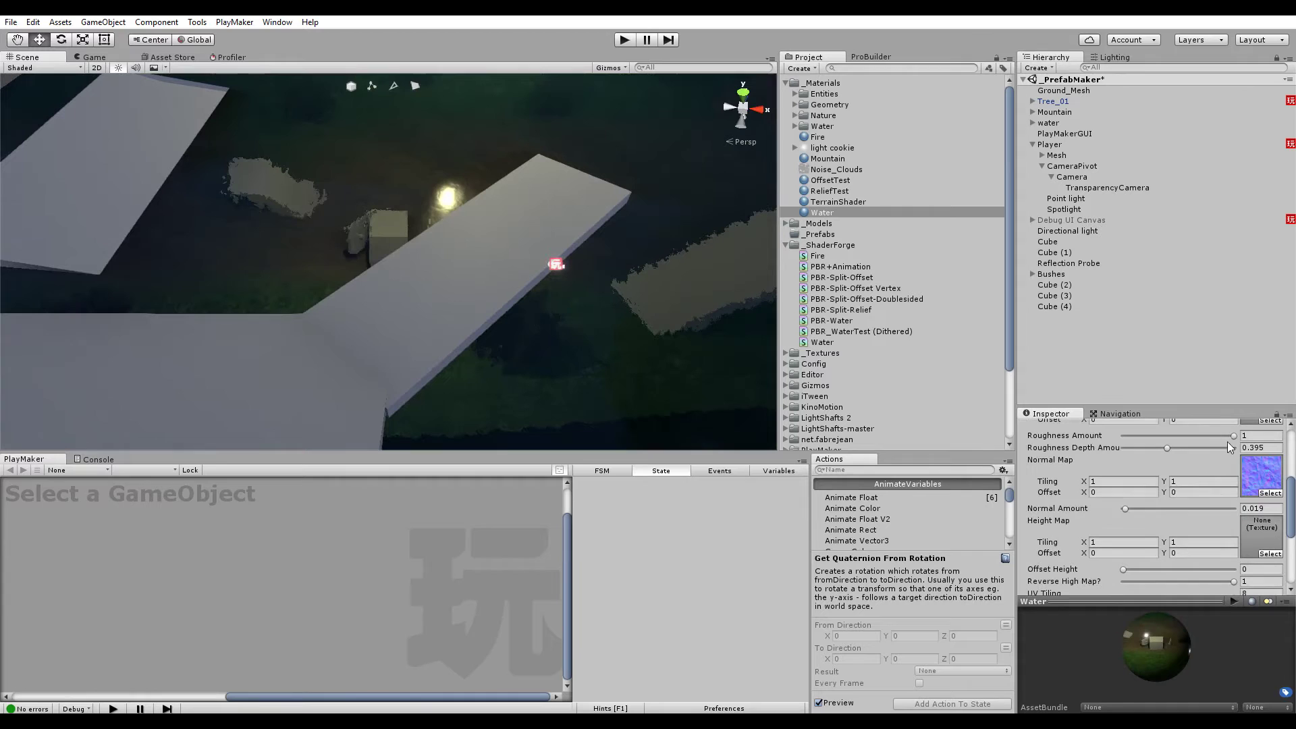
pyautogui.moveTo(1233, 436); pyautogui.dragTo(1216, 433)
pyautogui.keyDown('alt'); pyautogui.moveTo(634, 243); pyautogui.dragTo(662, 272); pyautogui.keyUp('alt')
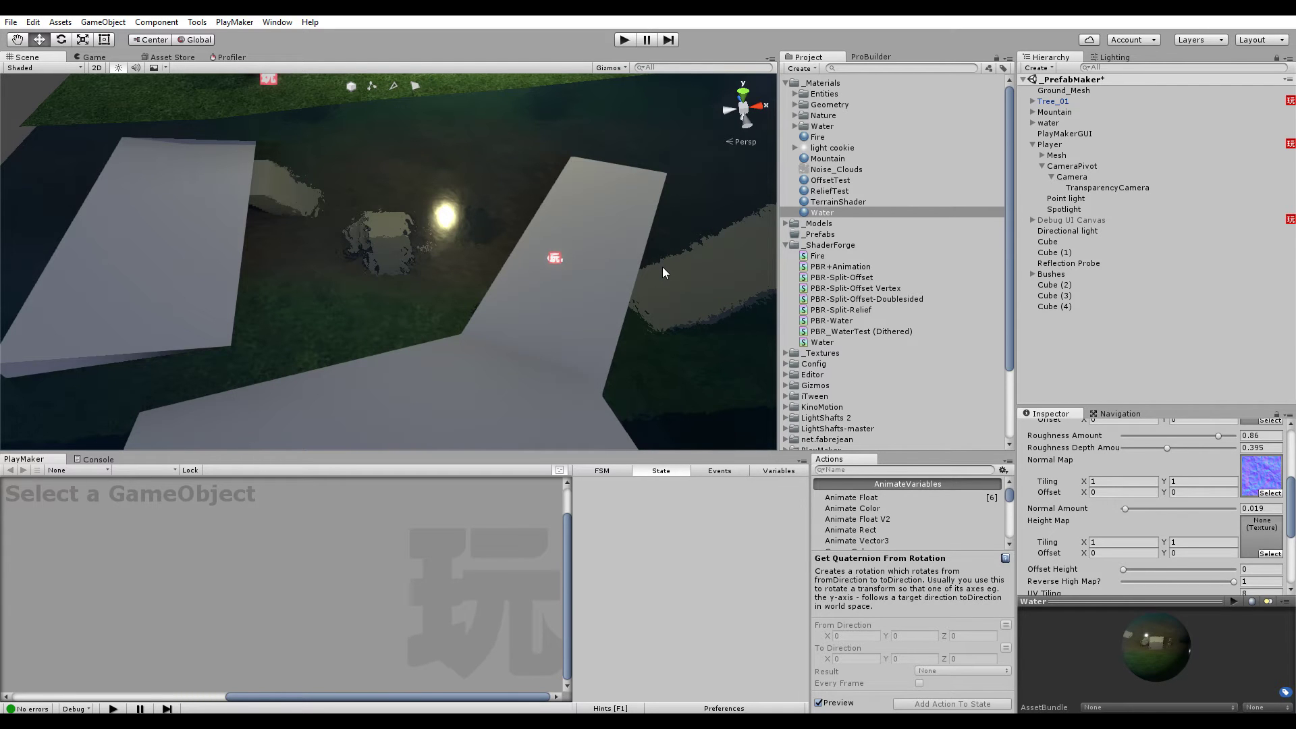
pyautogui.keyDown('alt'); pyautogui.moveTo(662, 266); pyautogui.dragTo(446, 297); pyautogui.keyUp('alt')
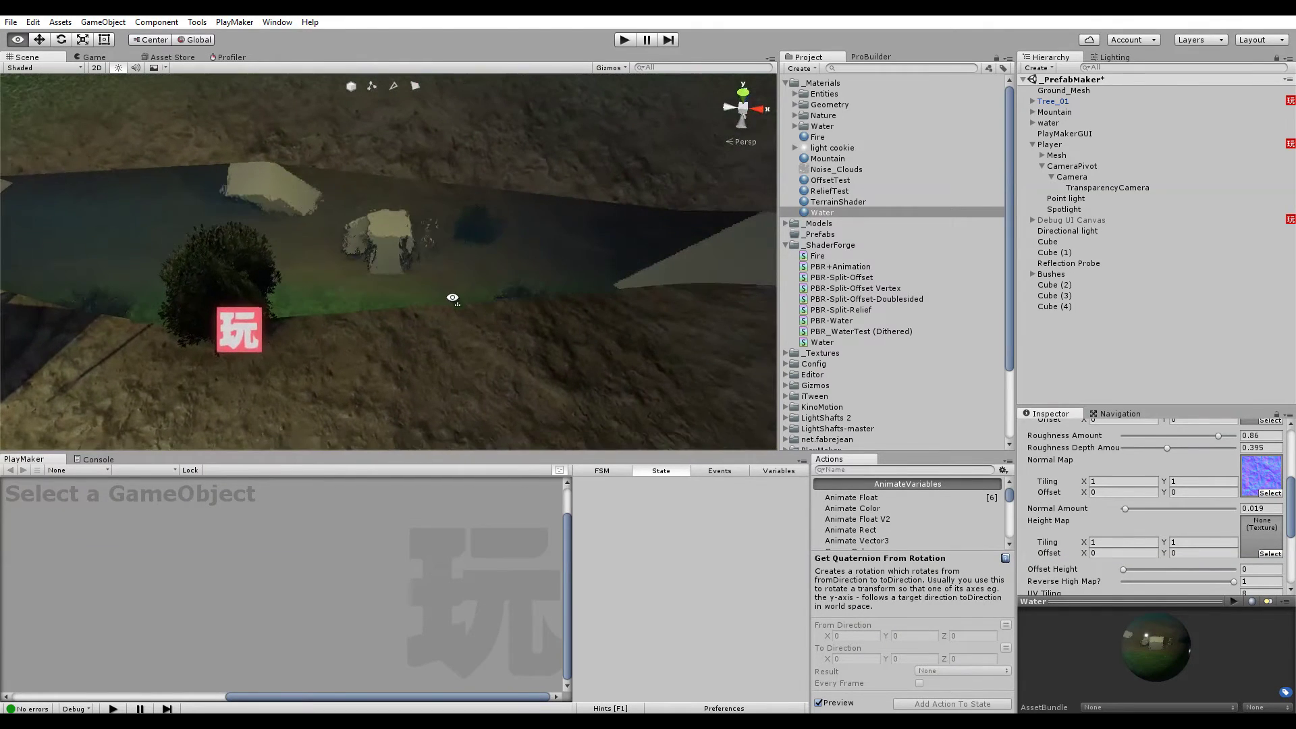
# Return to the Game view, open the PBR-Water shader in Shader Forge, and inspect its Geometry and Lighting settings
pyautogui.click(98, 59)
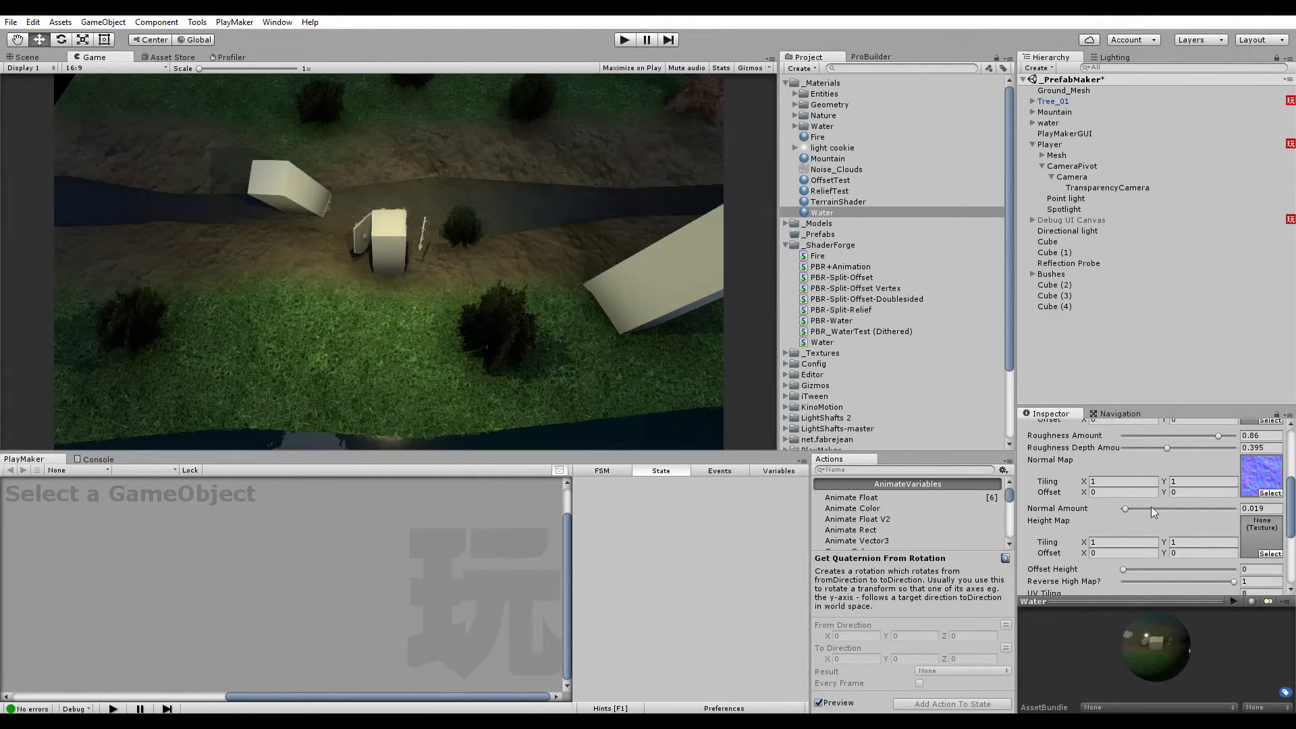
pyautogui.scroll(5, 1140, 503)
pyautogui.click(1134, 462)
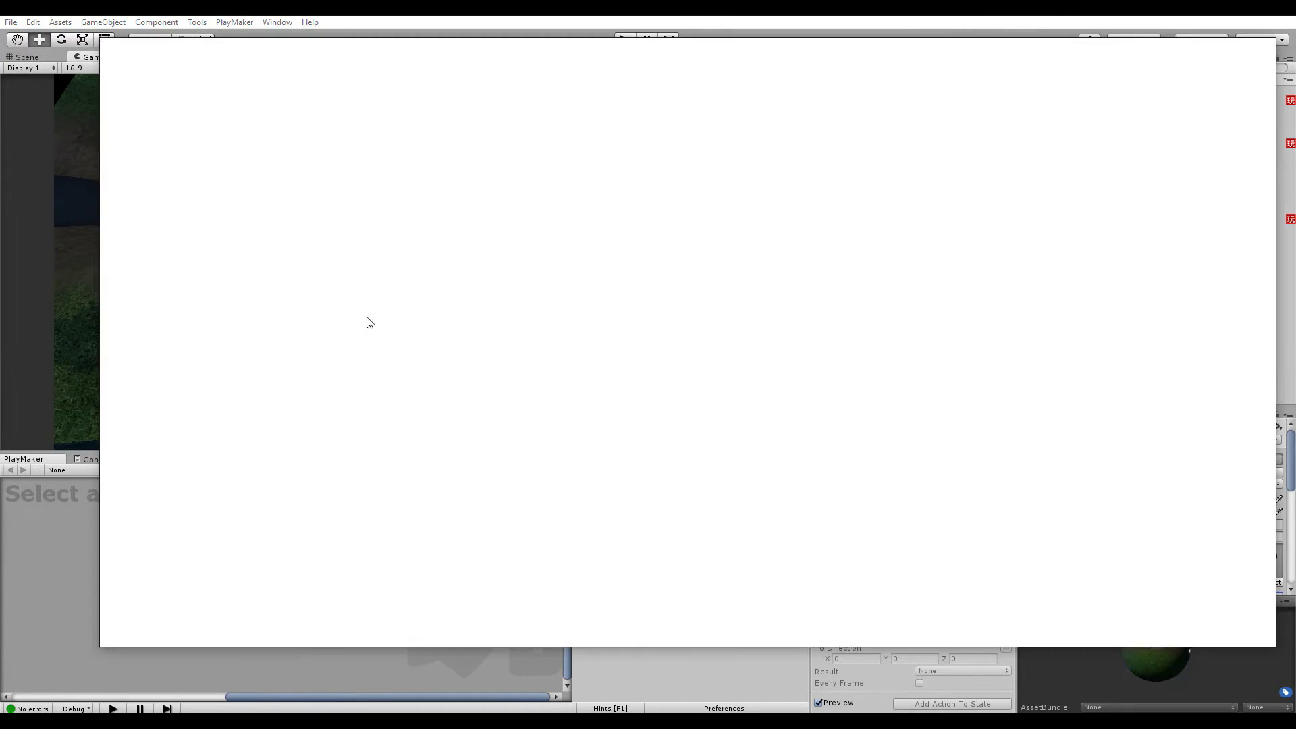
pyautogui.click(135, 379)
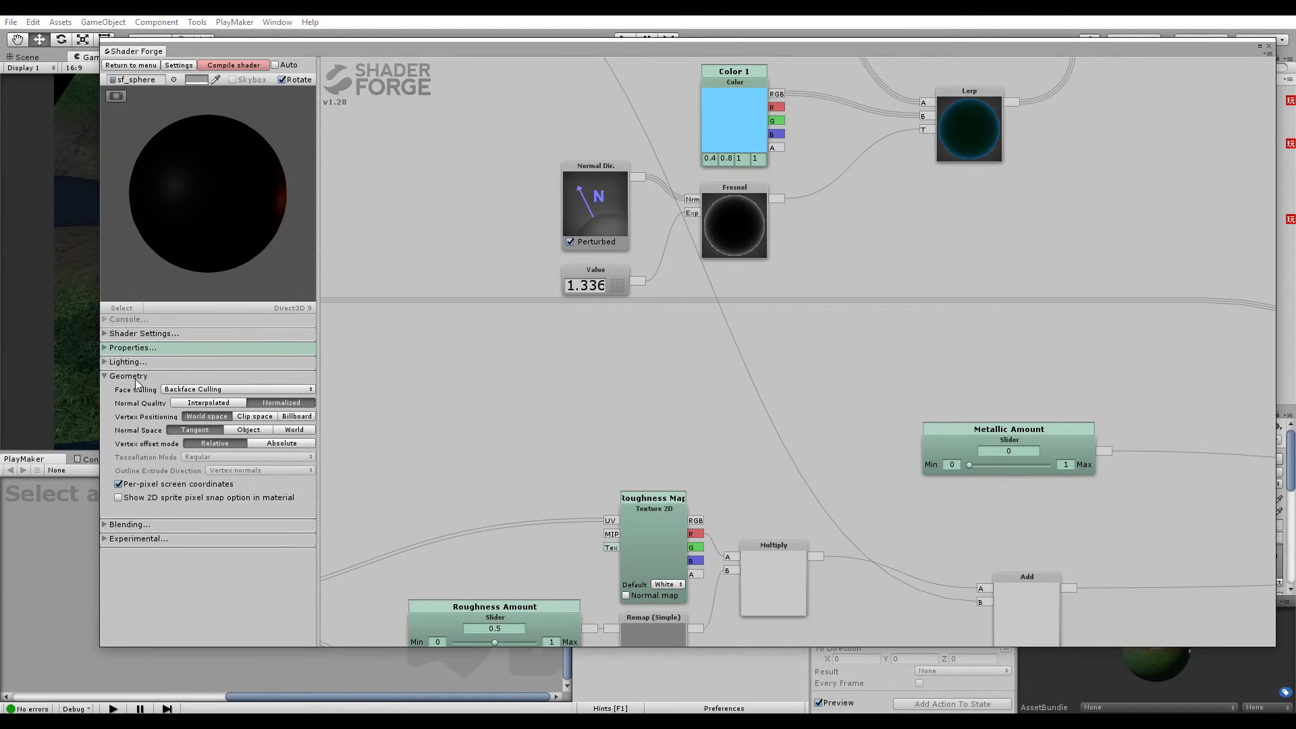
pyautogui.click(136, 363)
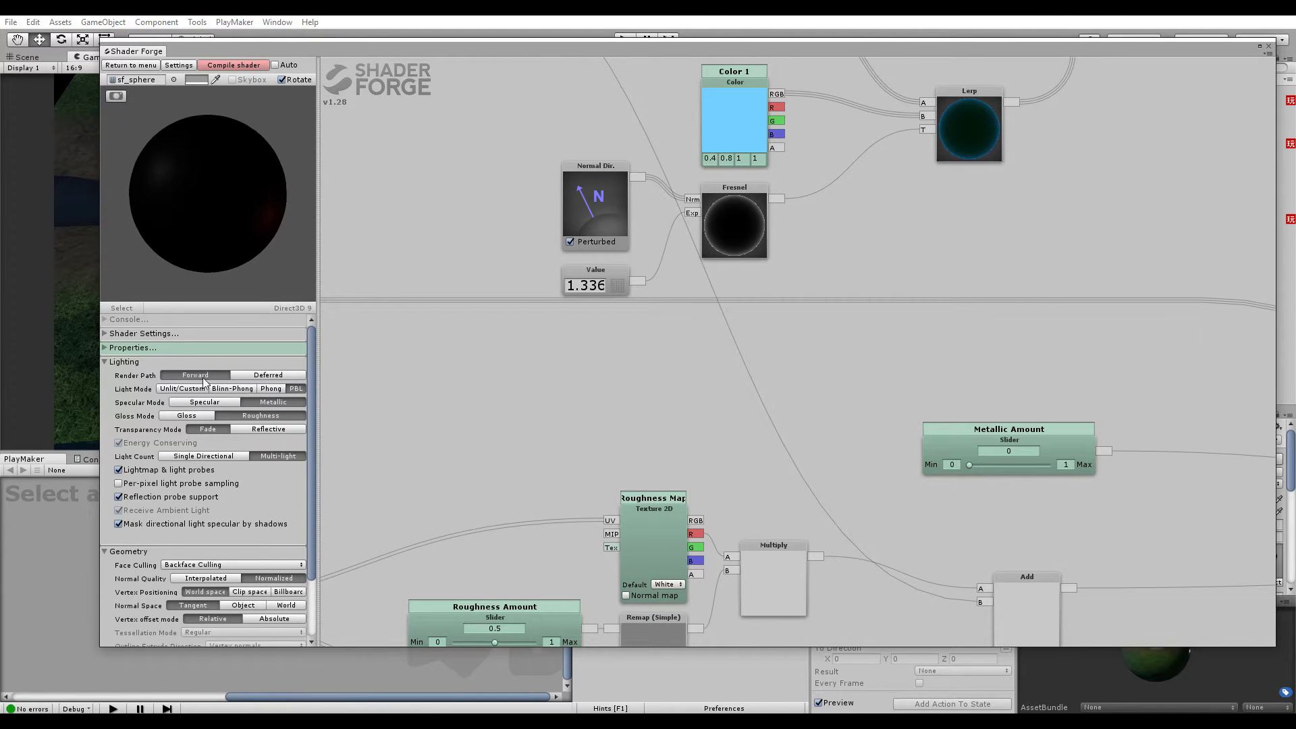
pyautogui.click(128, 363)
# Locate and select the Depth Blend node fed by Depth Amount in the PBR-Water graph
pyautogui.scroll(-3, 598, 330)
pyautogui.scroll(-2, 564, 373)
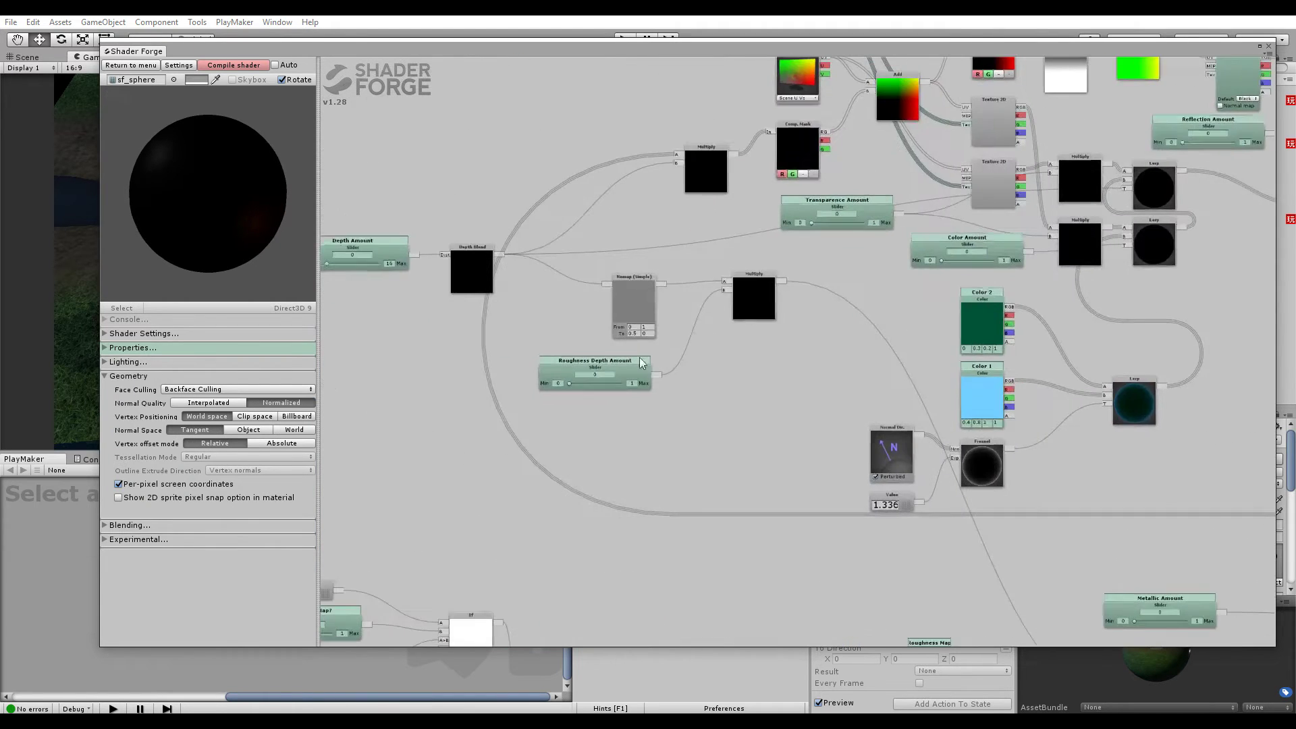
pyautogui.scroll(6, 485, 321)
pyautogui.click(663, 304)
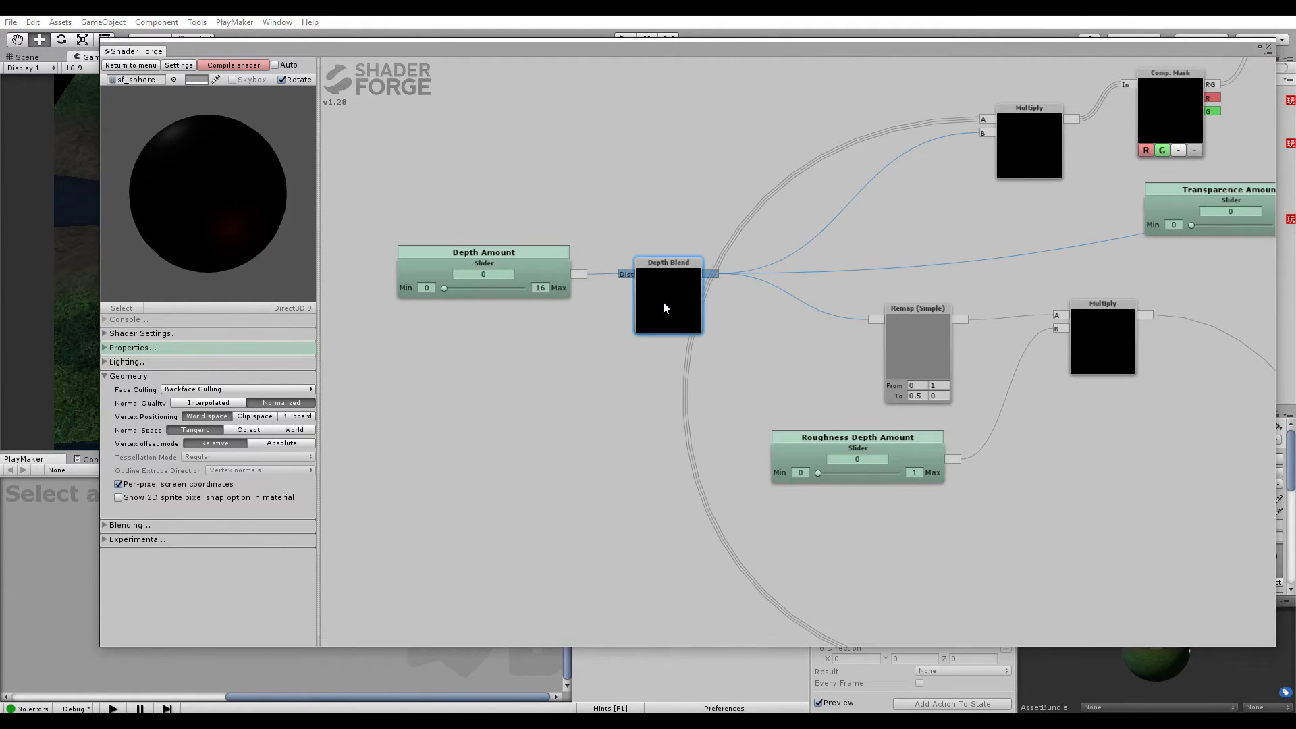
# Inspect the PBR-Water shader's Blending settings, recheck its Lighting settings, and close Shader Forge
pyautogui.click(137, 377)
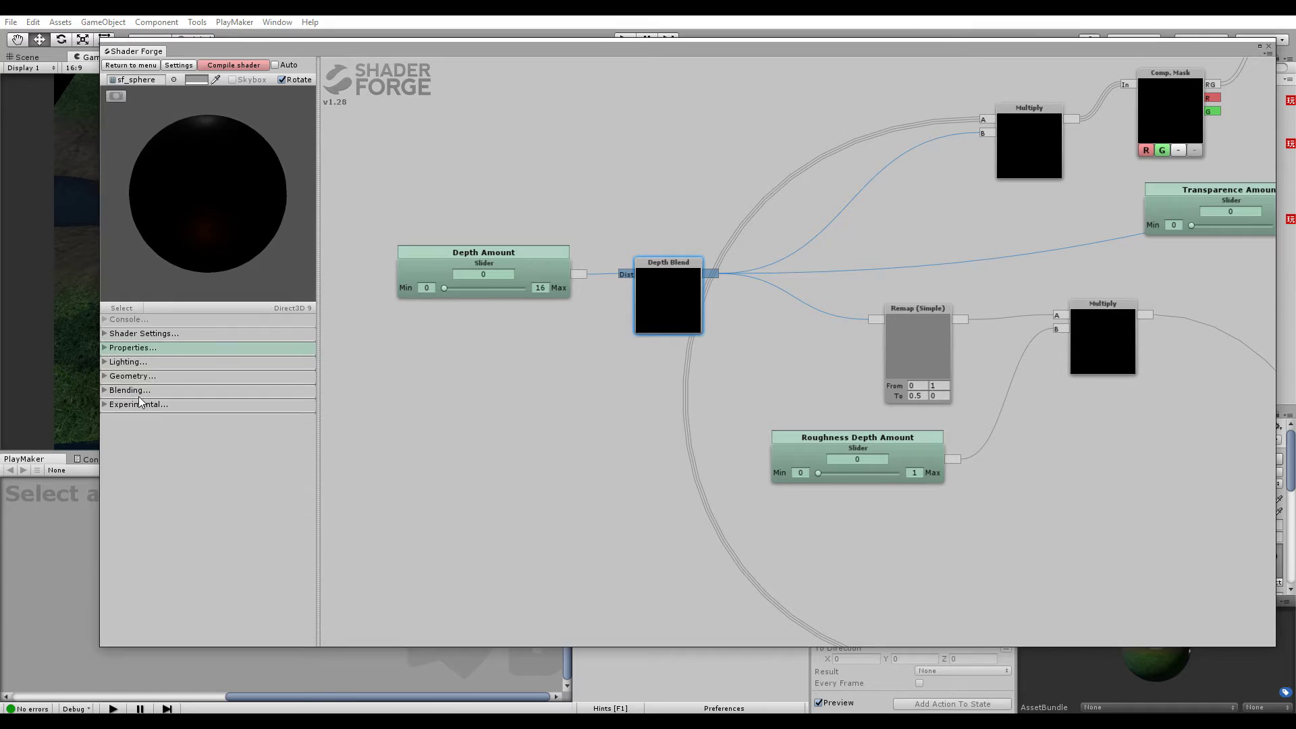
pyautogui.click(138, 390)
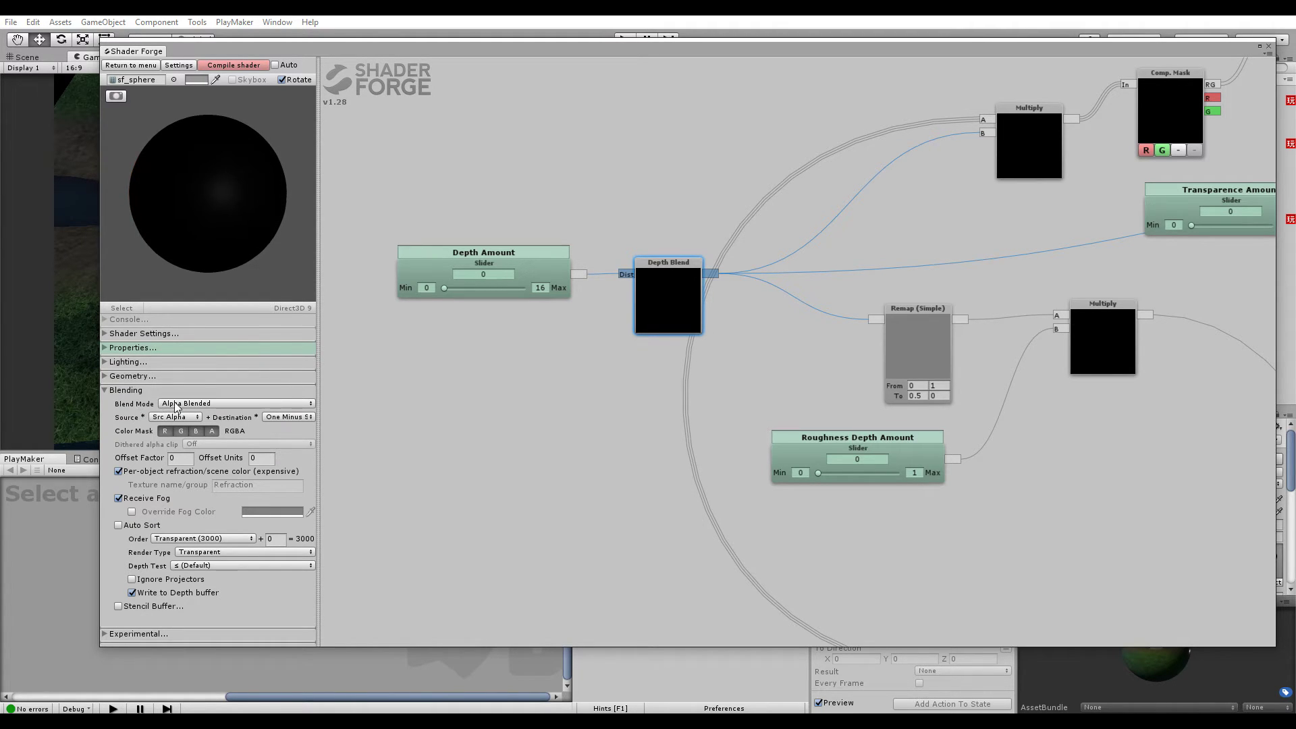
pyautogui.click(122, 365)
pyautogui.click(123, 365)
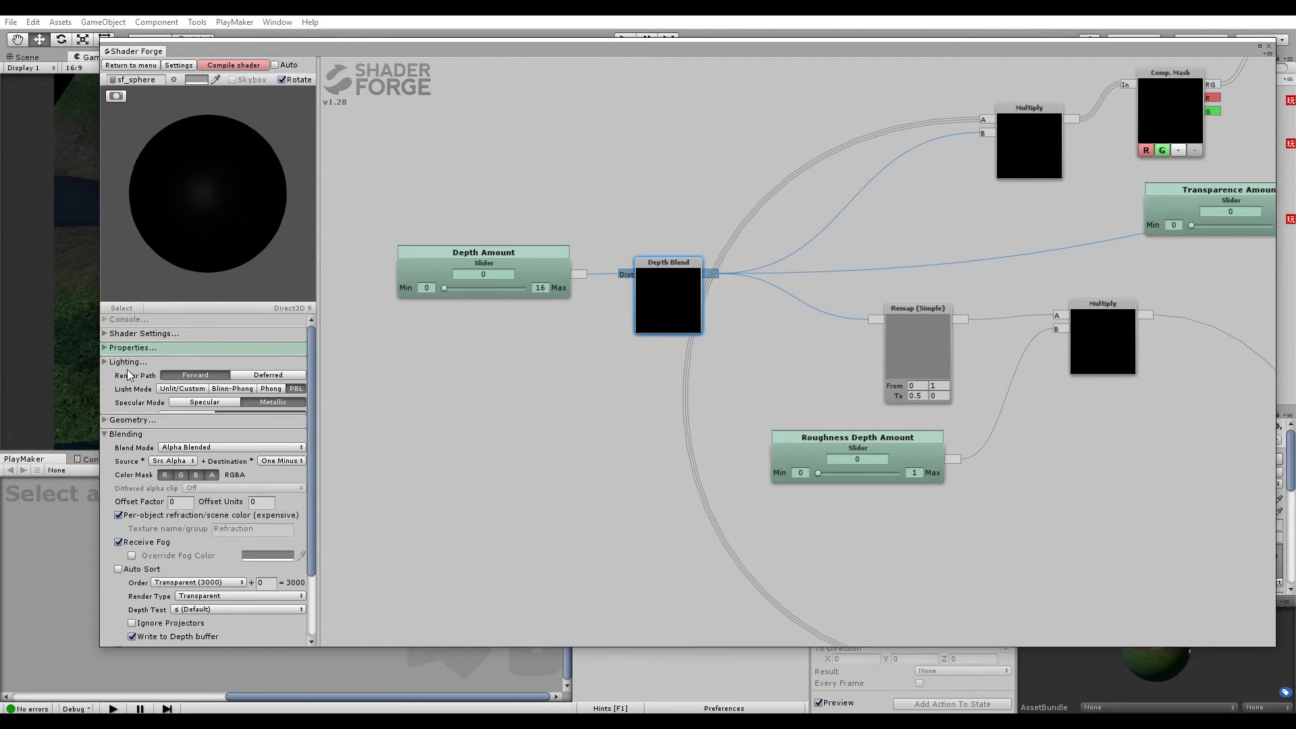
pyautogui.click(1268, 46)
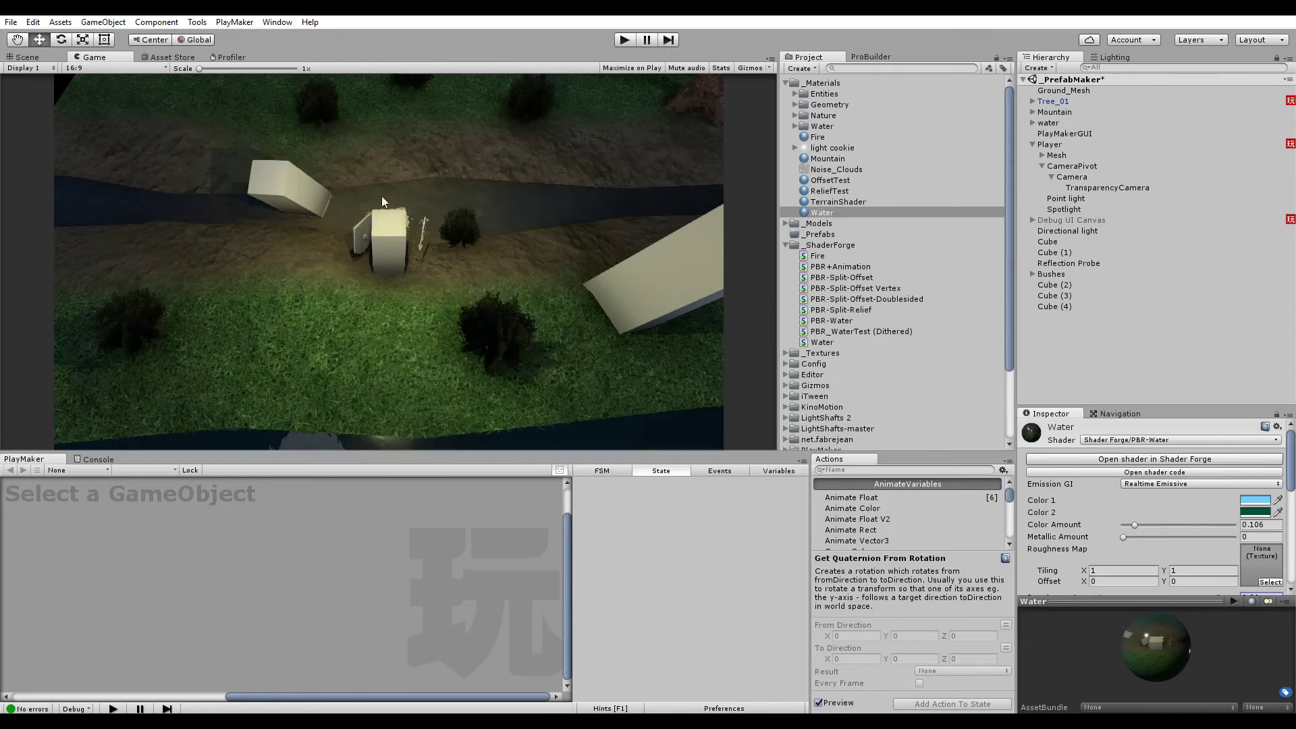
# Start play mode and walk the player across the river and back to test the PBR-Water surface
pyautogui.click(616, 41)
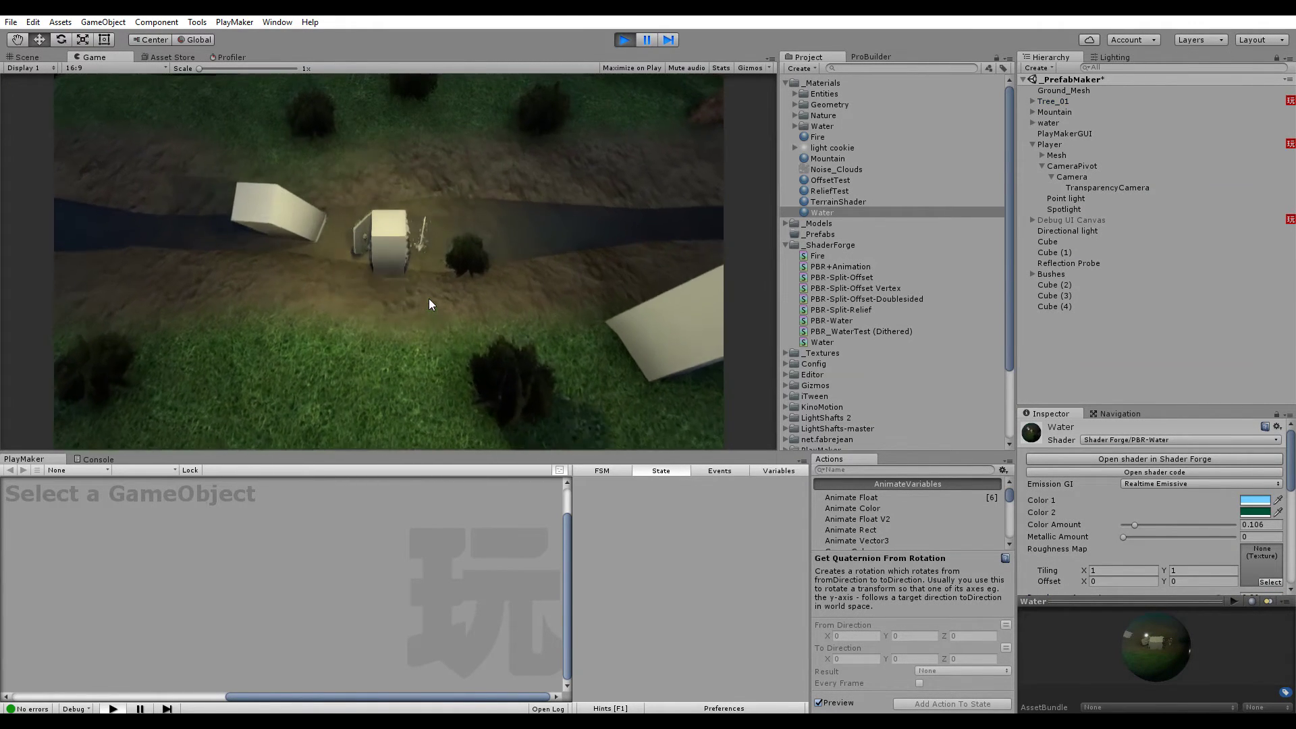
pyautogui.press('w')
pyautogui.press('d')
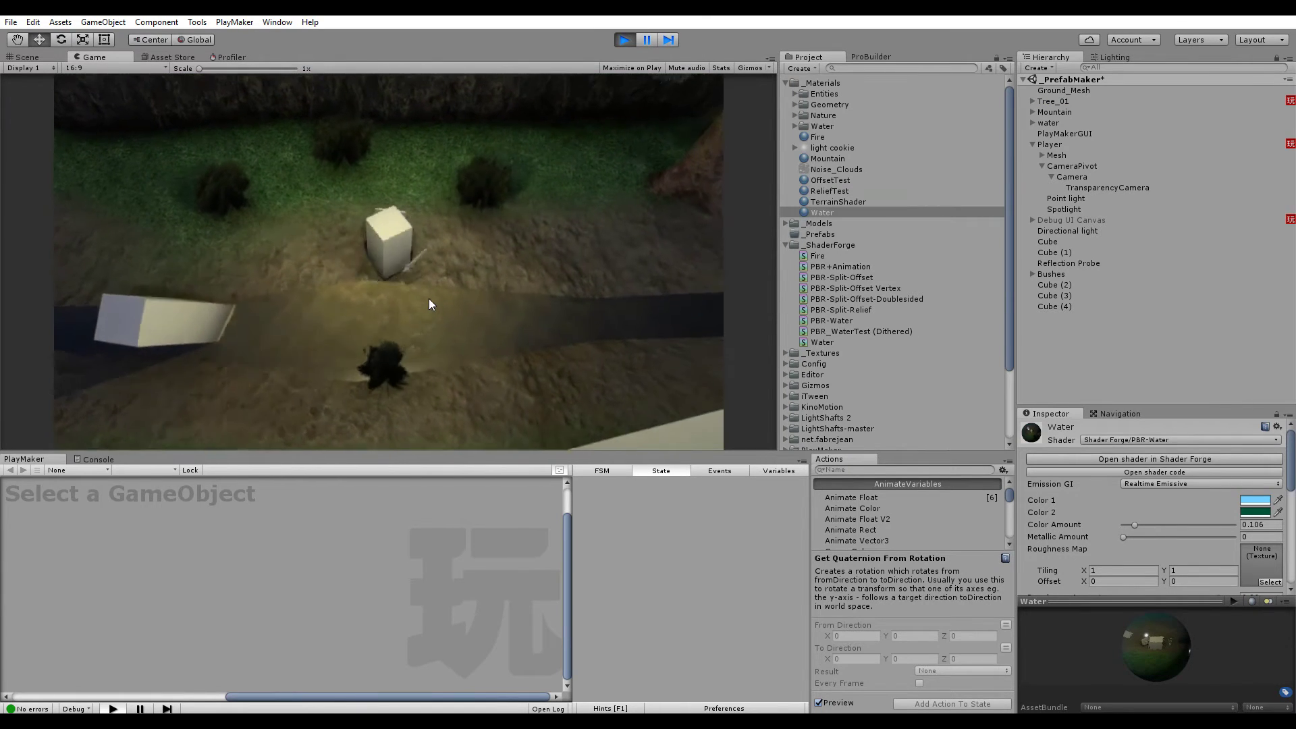
pyautogui.press('w')
pyautogui.press('d')
pyautogui.press('s')
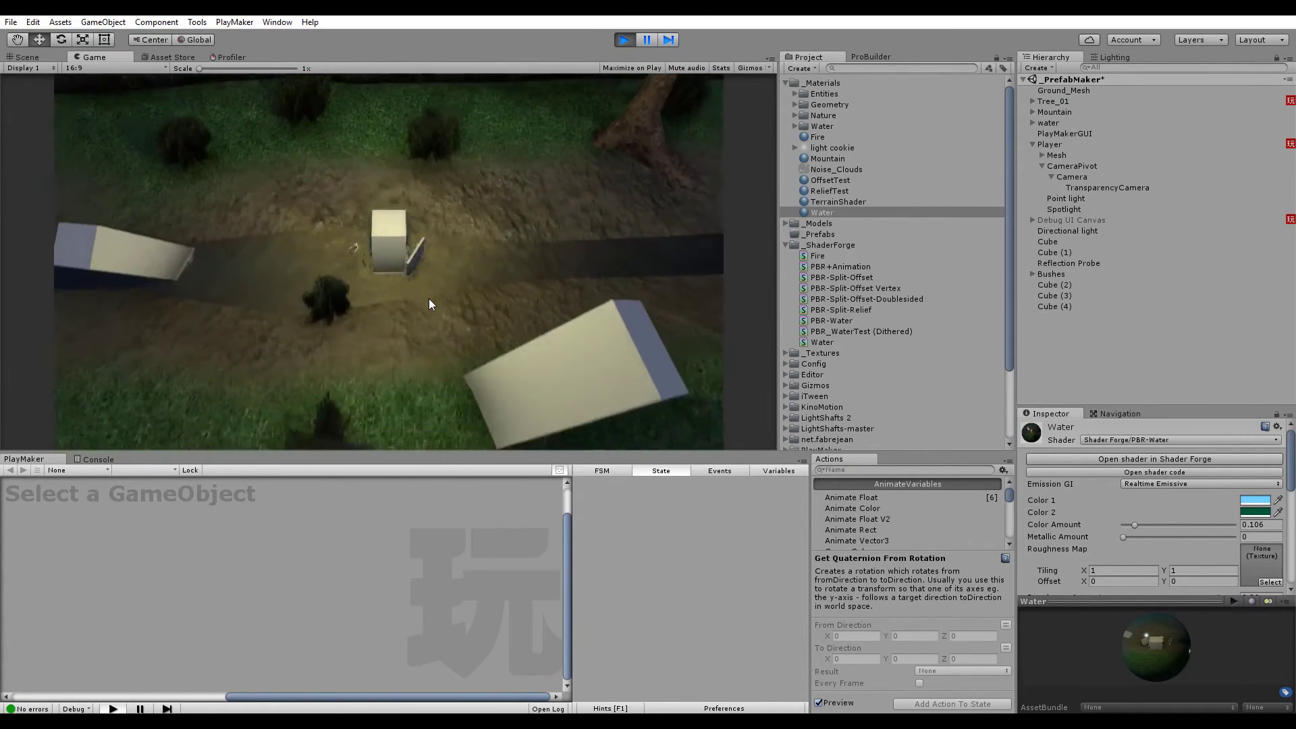
pyautogui.press('s')
pyautogui.press('a')
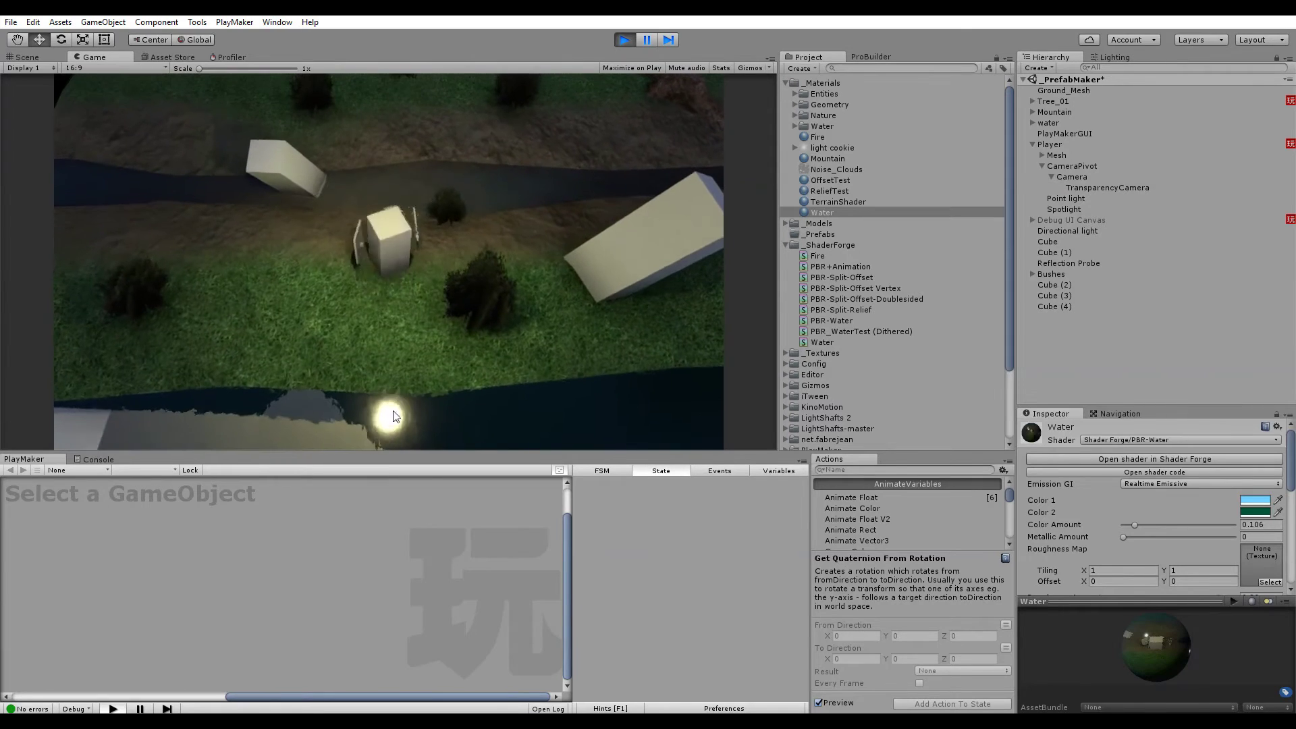
pyautogui.press('a')
pyautogui.press('w')
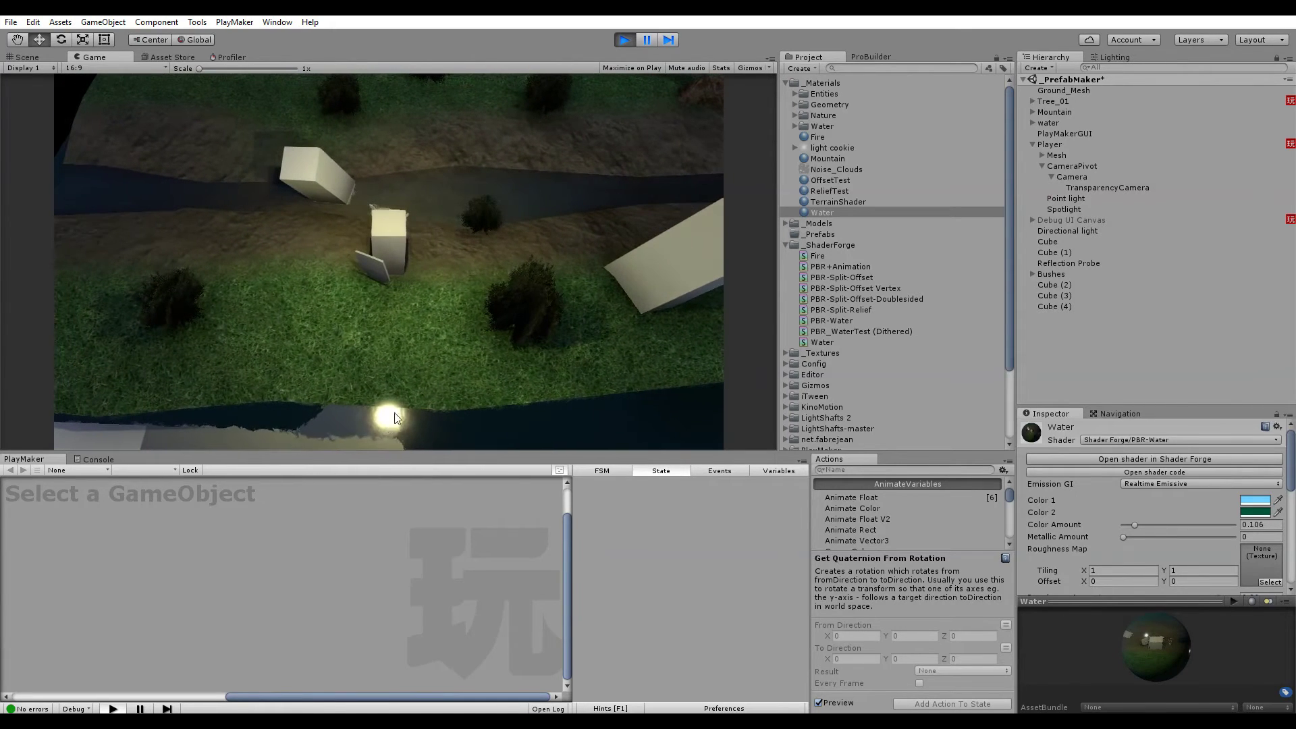
# Compare the water looks by switching the Water material to Shader Forge/Water and back to Shader Forge/PBR-Water
pyautogui.click(1133, 439)
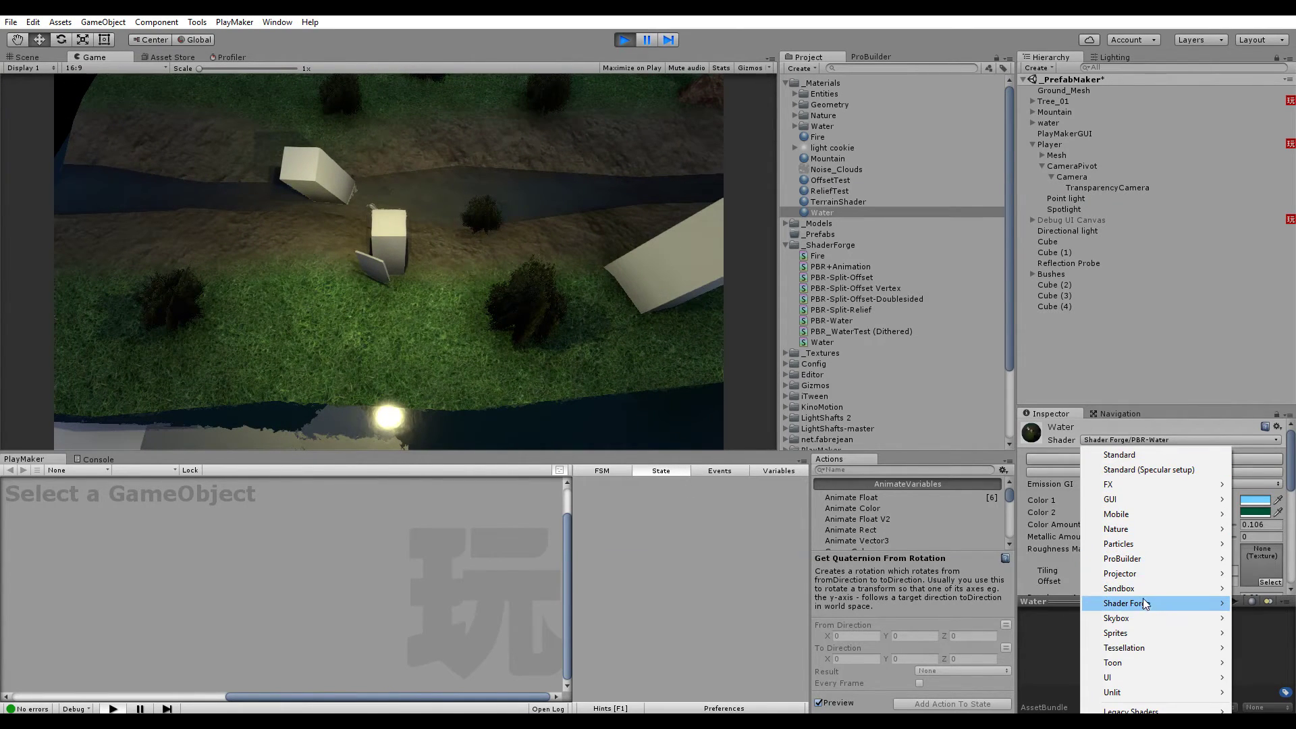
pyautogui.moveTo(1142, 605)
pyautogui.click(1011, 603)
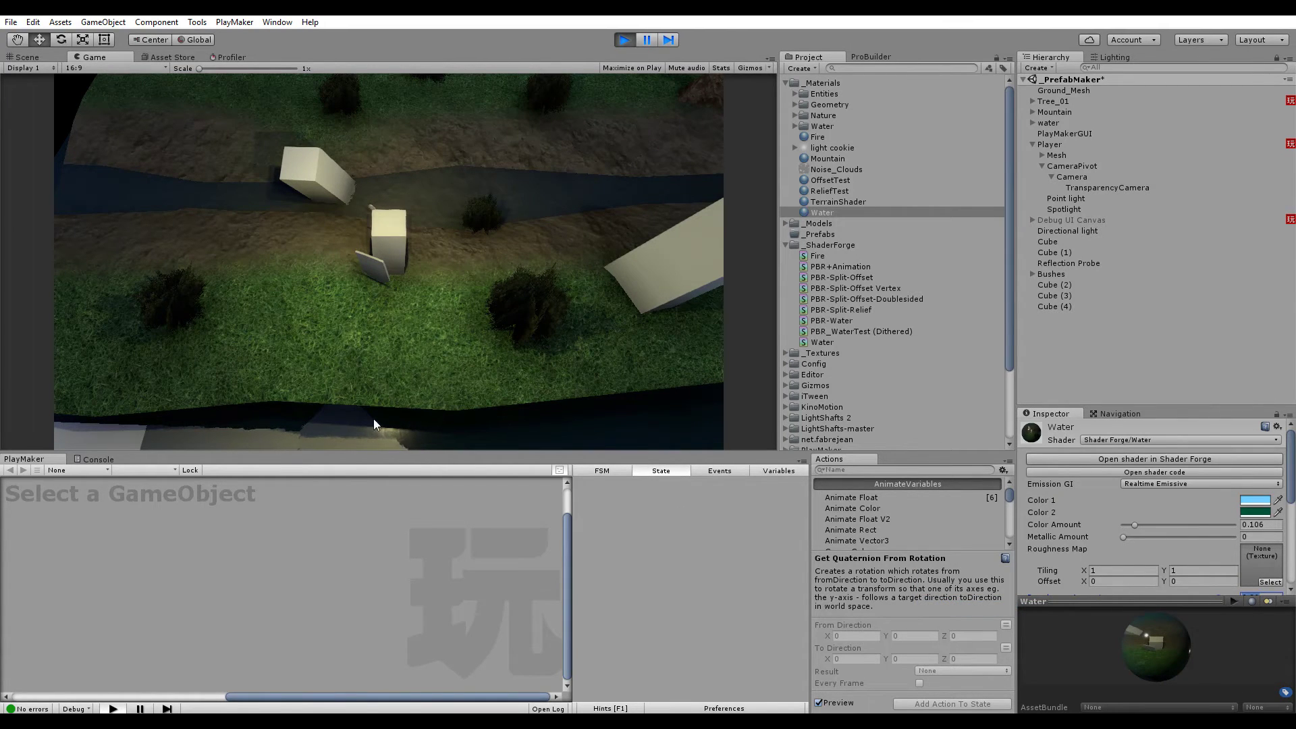
pyautogui.click(1131, 440)
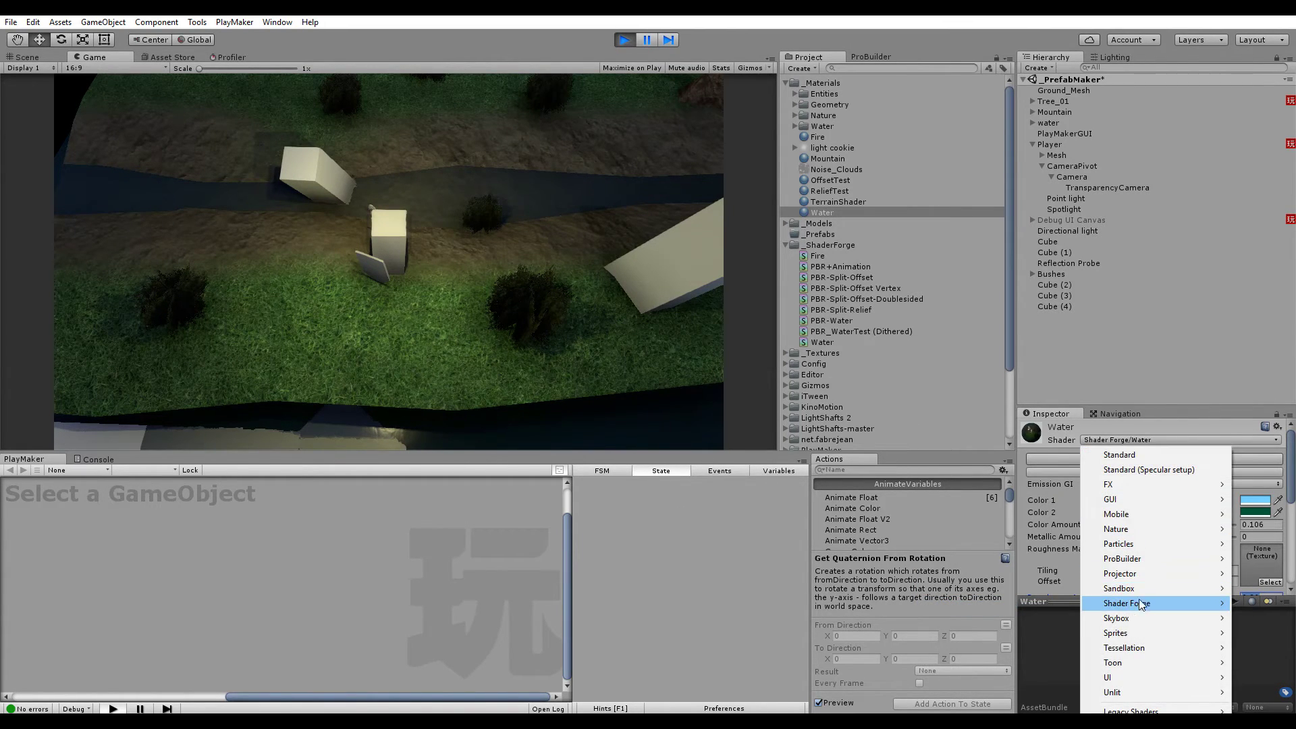
pyautogui.moveTo(1142, 603)
pyautogui.click(994, 574)
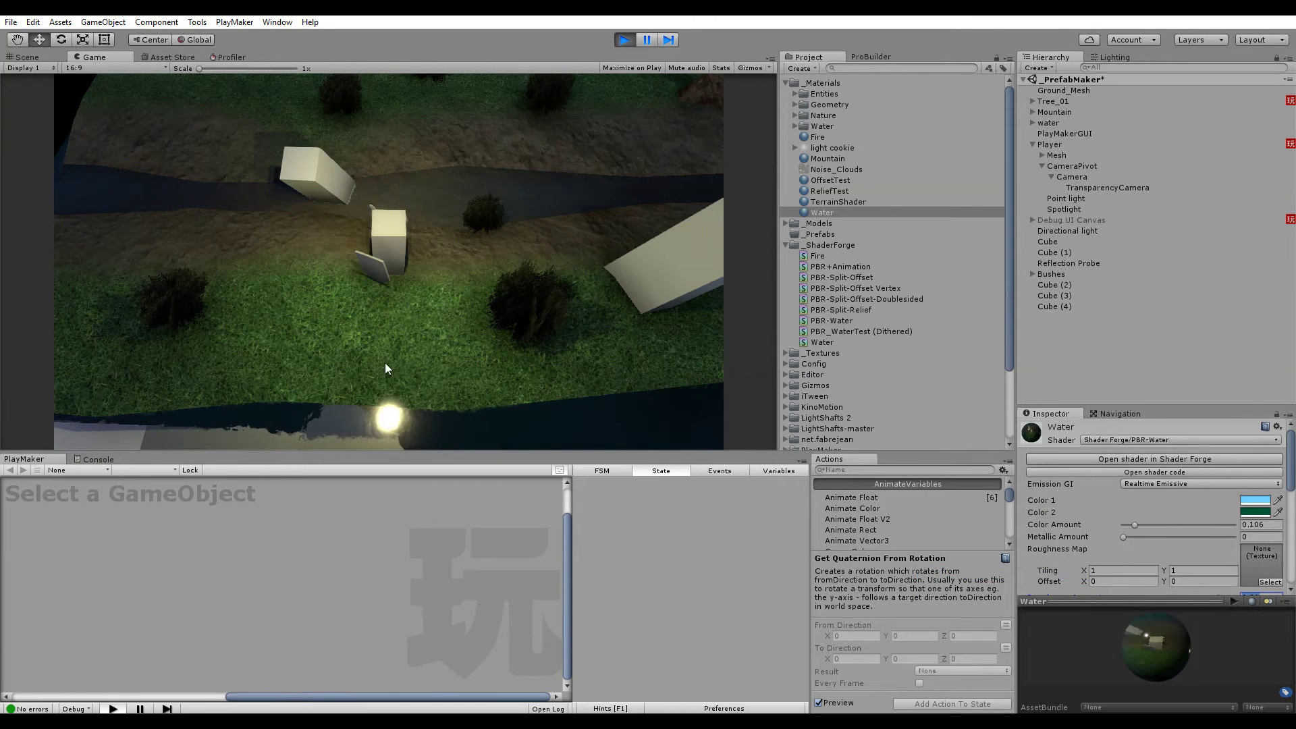
# Move the player over the cubes in the lower river and to the far bank to view the PBR-Water reflections
pyautogui.press('s')
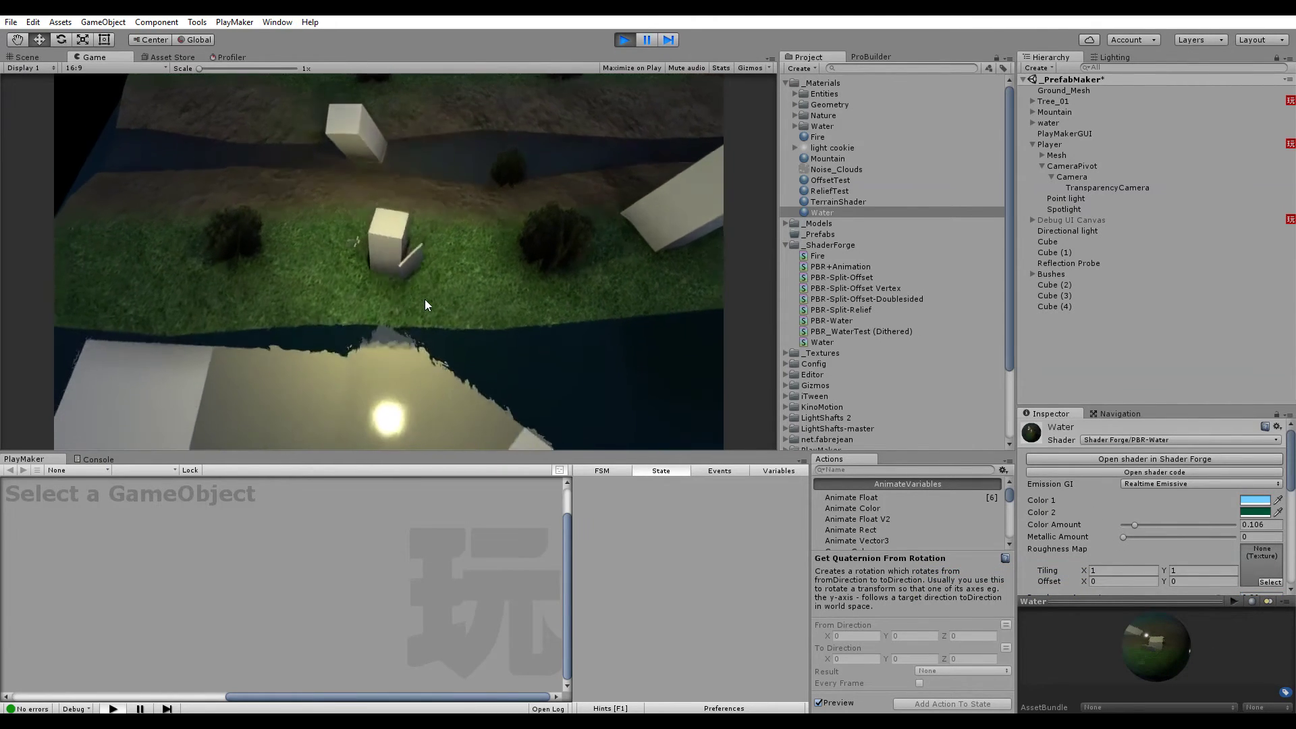
pyautogui.press('a')
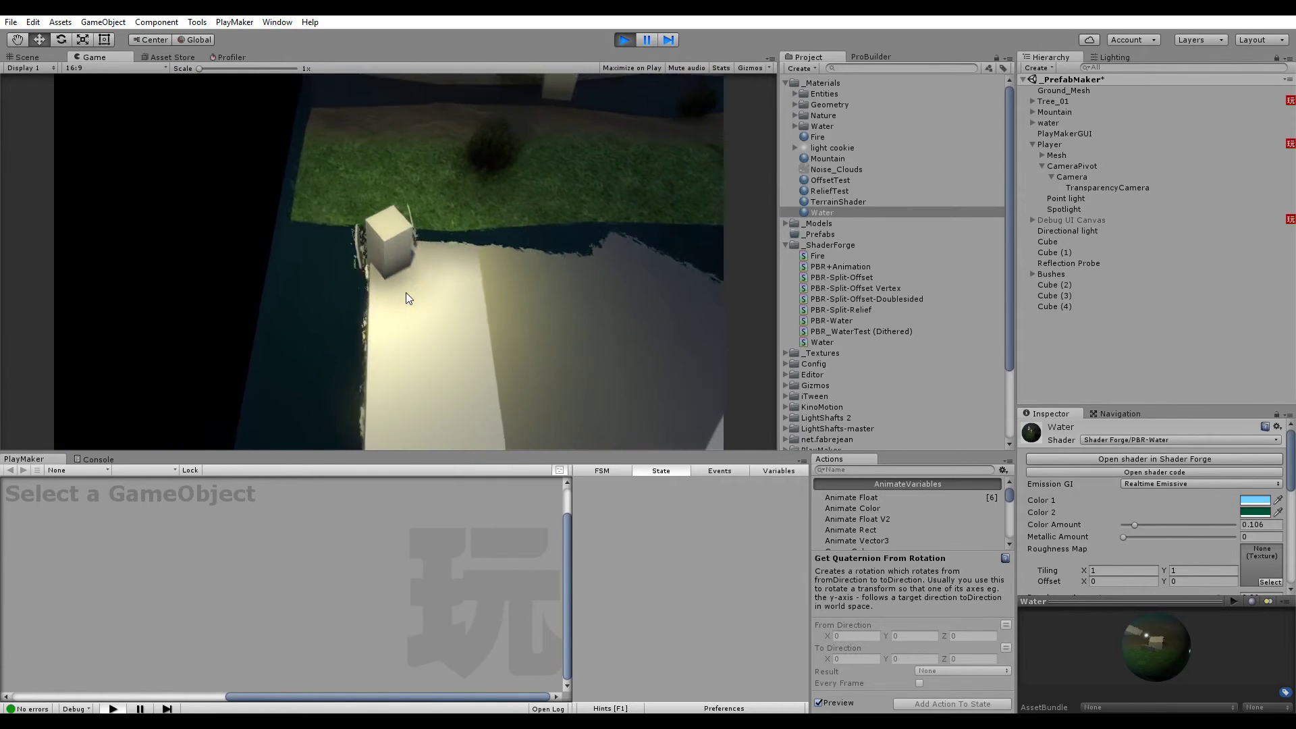
pyautogui.press('w')
pyautogui.press('a')
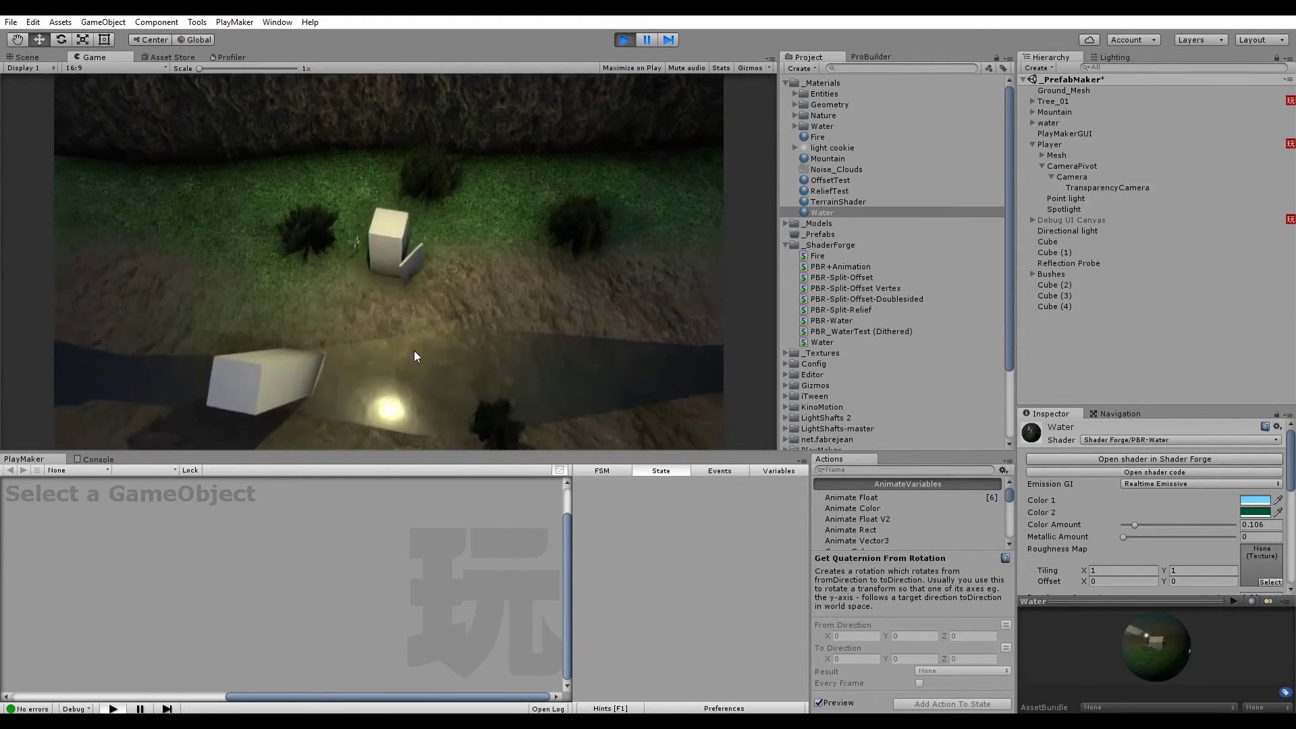
# Stop play mode and switch the Water material's shader to Shader Forge/Water
pyautogui.click(622, 40)
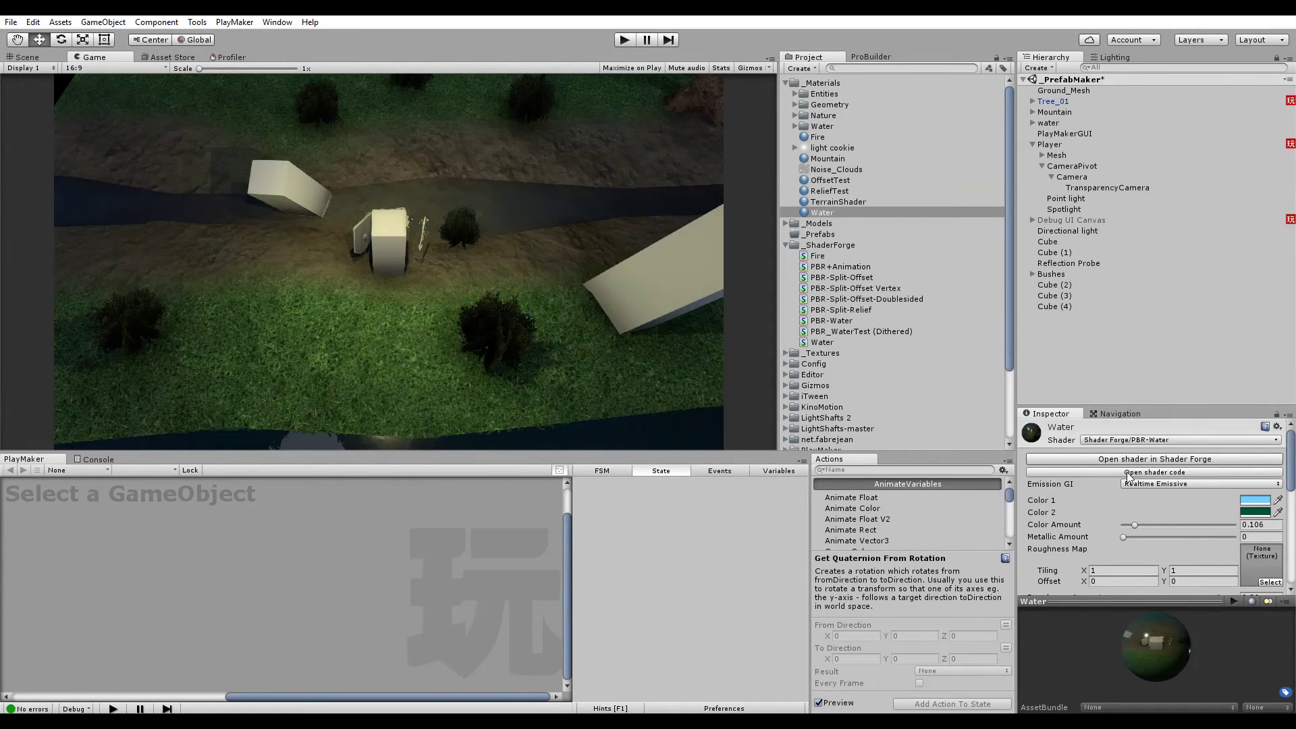
pyautogui.click(1078, 368)
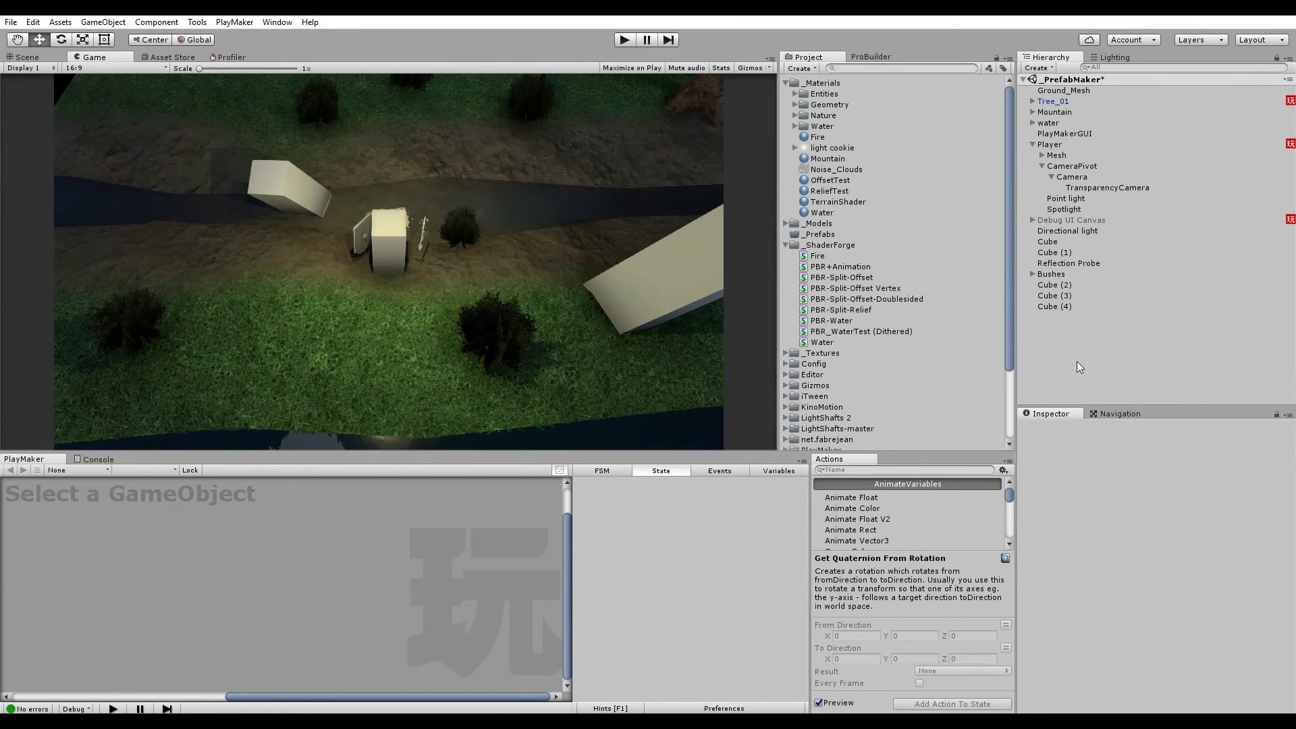
pyautogui.click(822, 212)
pyautogui.click(1142, 441)
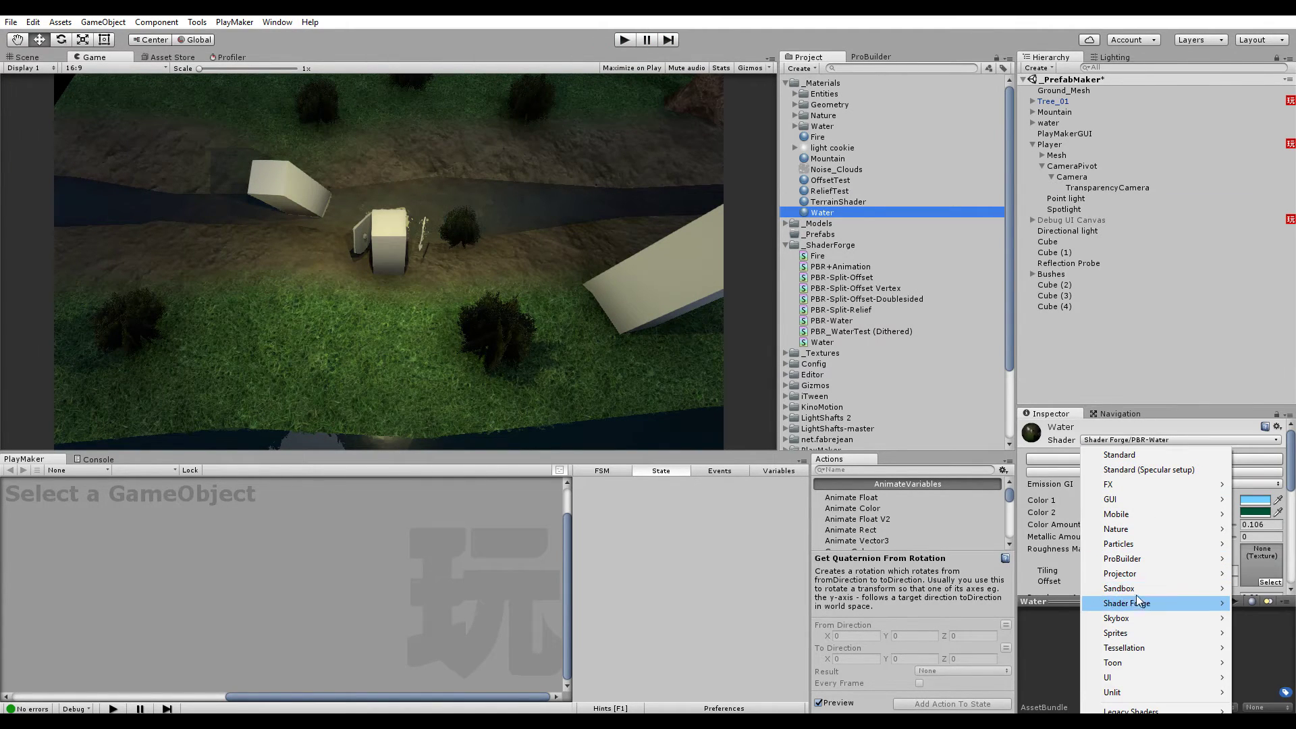
pyautogui.moveTo(1134, 603)
pyautogui.click(1003, 603)
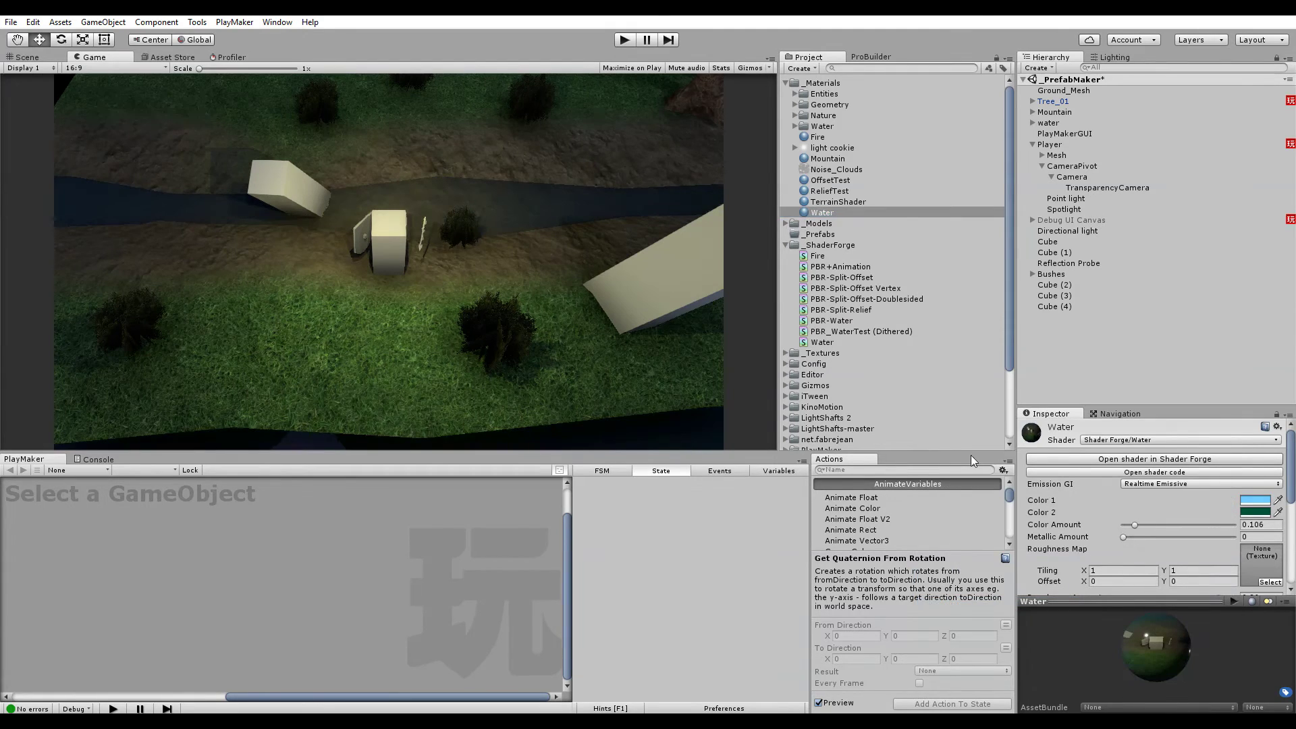
# Delete the Depth render texture from the Water folder in the project's _Materials
pyautogui.click(31, 60)
pyautogui.moveTo(283, 202); pyautogui.dragTo(246, 215, button='right')
pyautogui.keyDown('alt'); pyautogui.moveTo(245, 215); pyautogui.dragTo(412, 263); pyautogui.keyUp('alt')
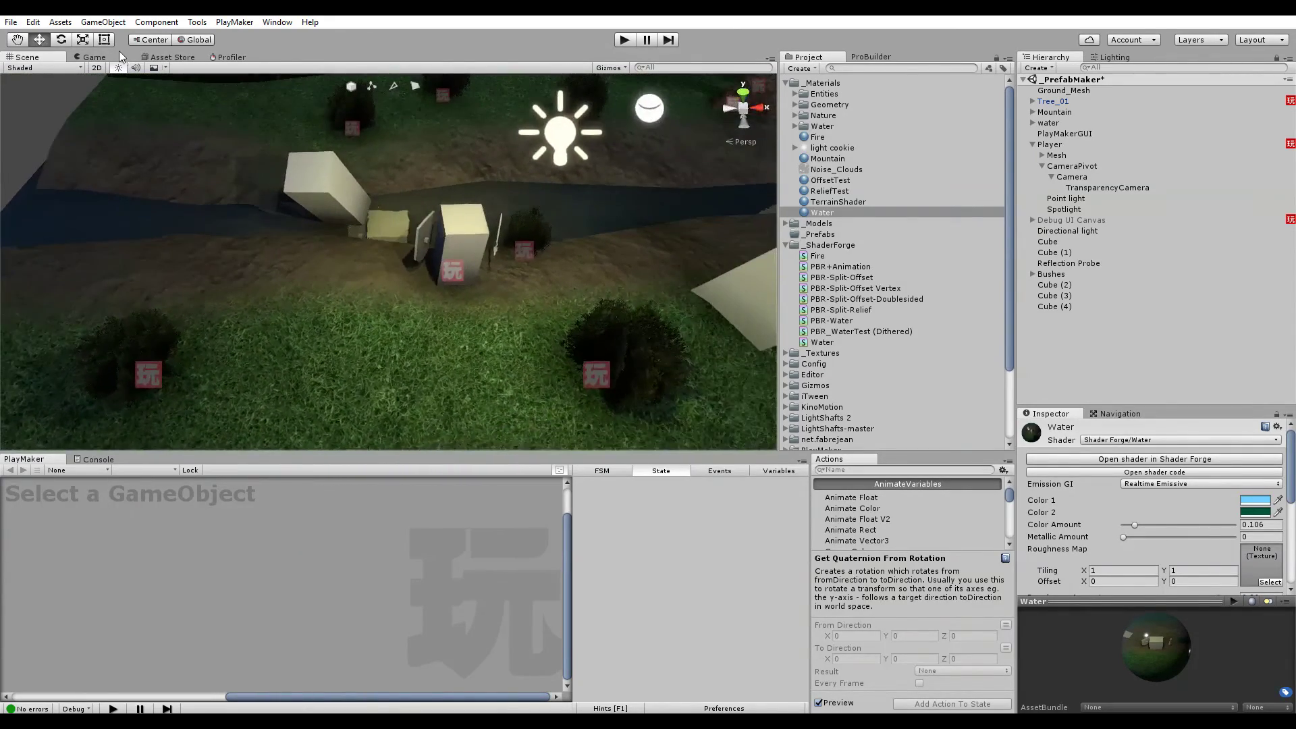
pyautogui.click(95, 57)
pyautogui.click(39, 56)
pyautogui.click(794, 126)
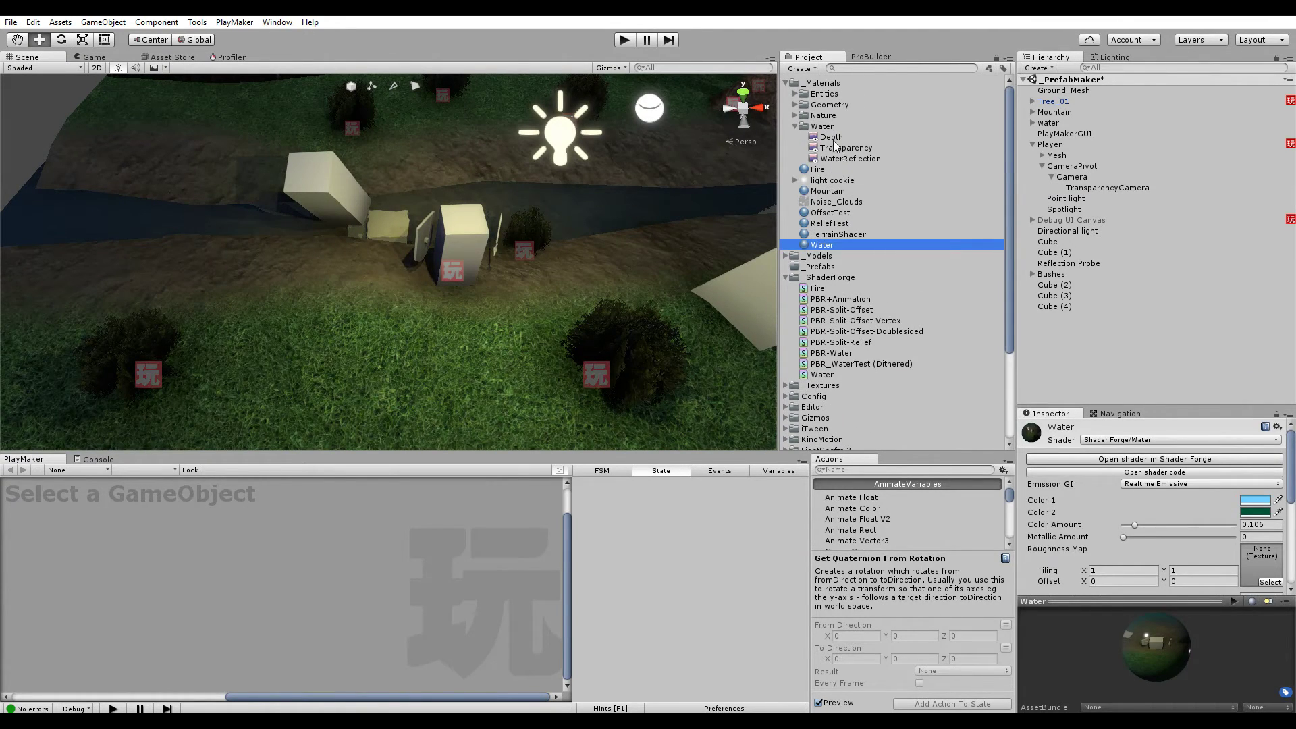
pyautogui.click(834, 140)
pyautogui.press('Delete')
pyautogui.press('Return')
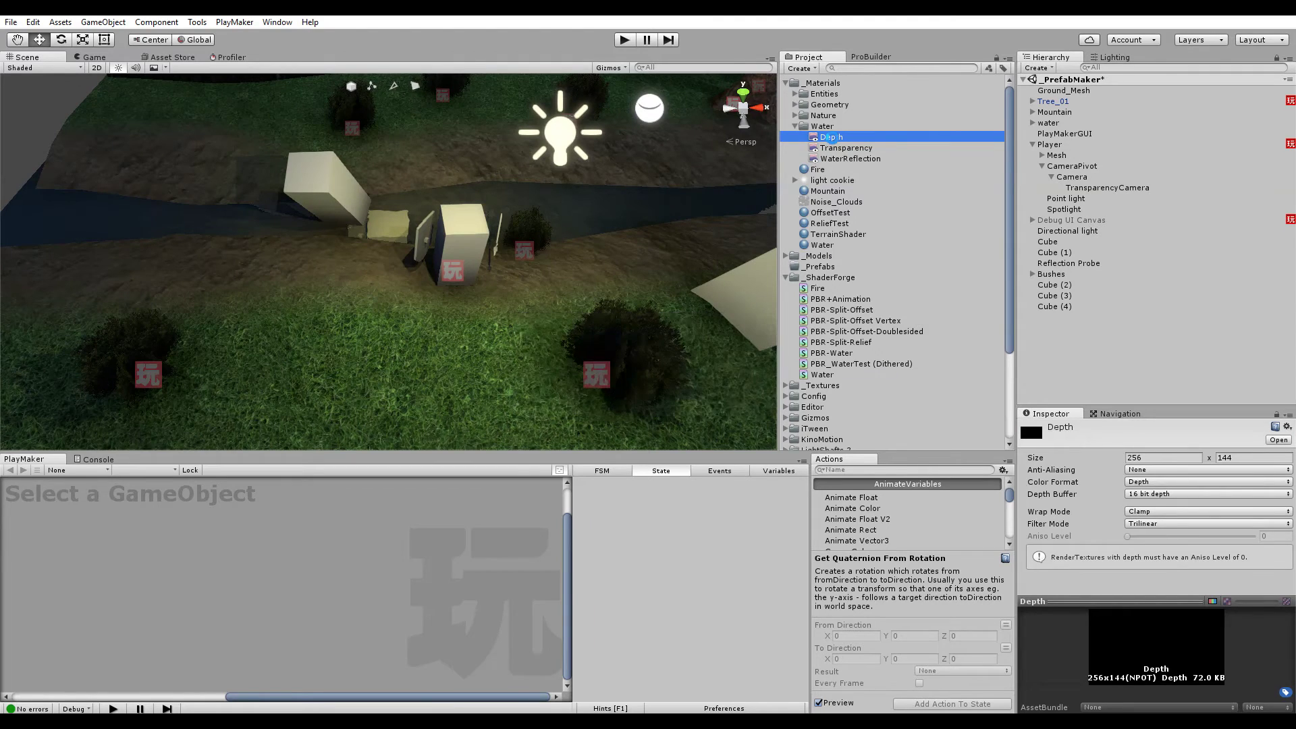
# Set the Transparency render texture's filter mode to Bilinear and its size to 960 x 560, then deselect it
pyautogui.click(840, 137)
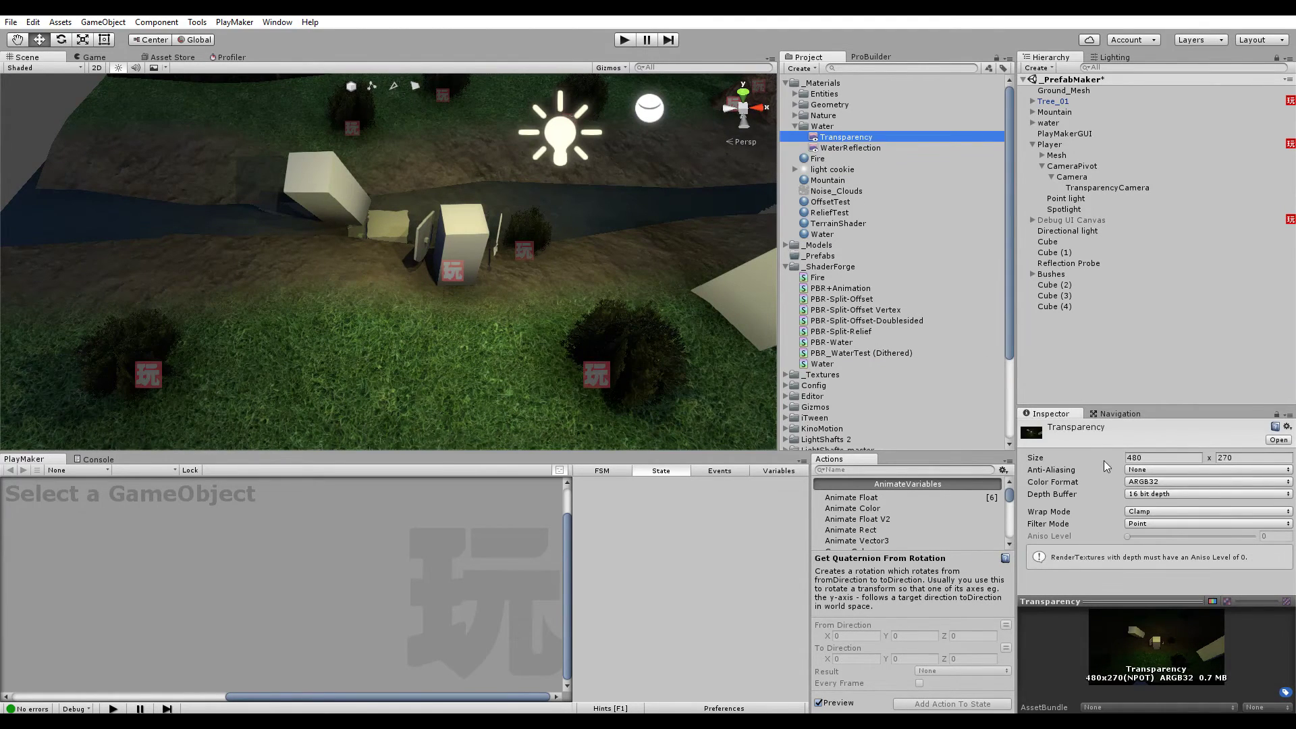
pyautogui.click(1149, 457)
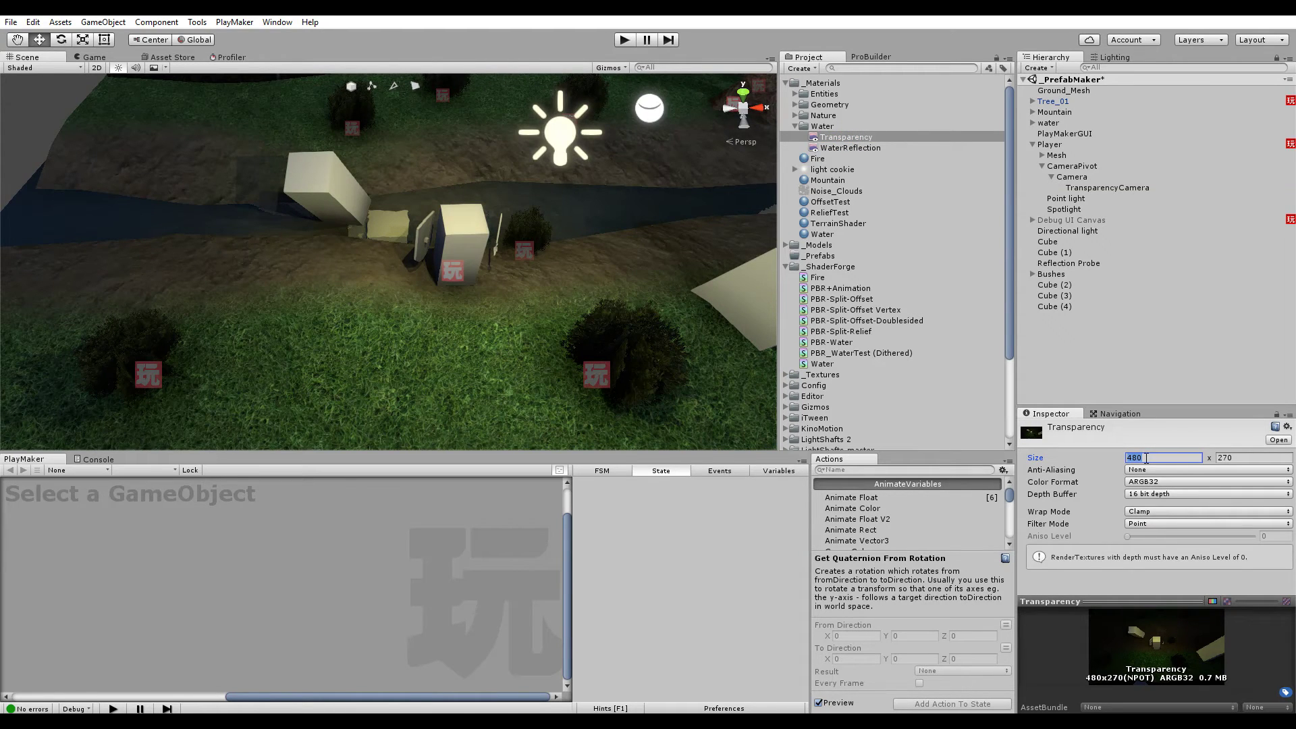
pyautogui.click(1151, 523)
pyautogui.click(1147, 546)
pyautogui.write('960')
pyautogui.click(1248, 459)
pyautogui.press('Return')
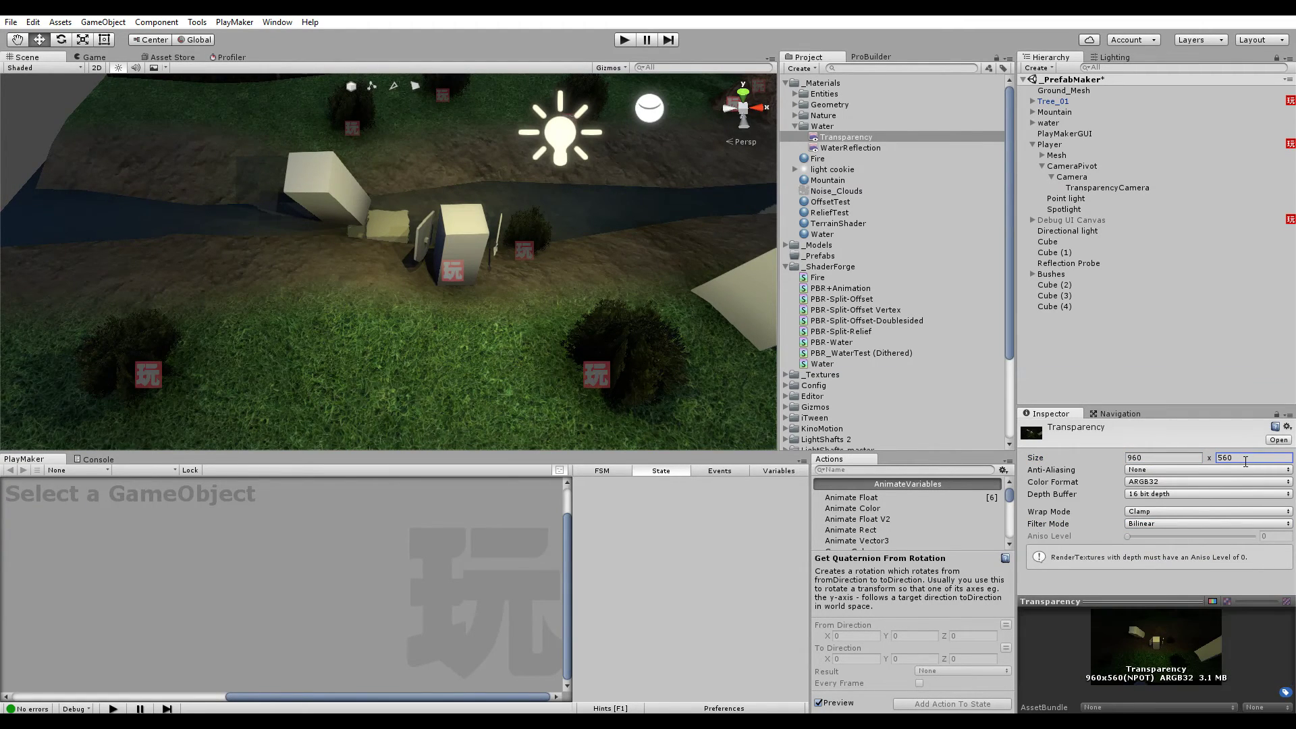
pyautogui.click(1060, 368)
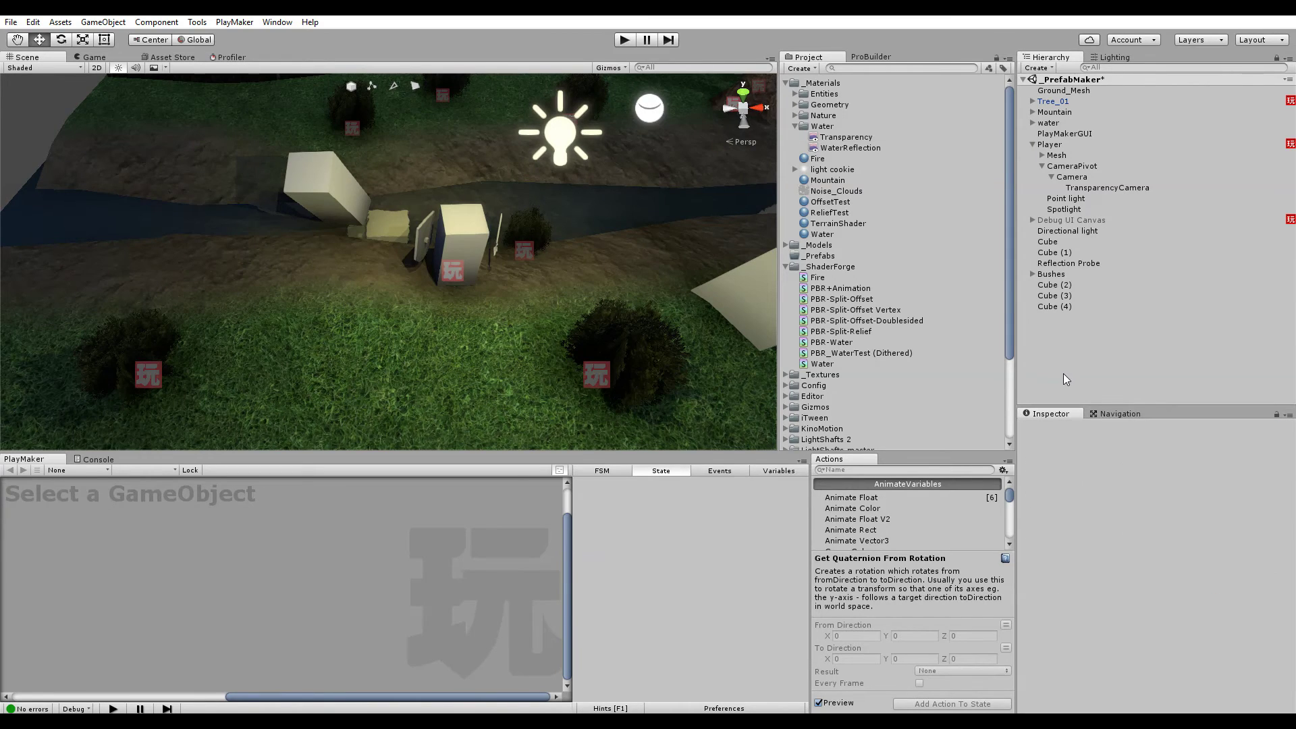
# Start play mode and walk the player across the river, back over the grass and down to the lower river's bank to view the water
pyautogui.click(627, 40)
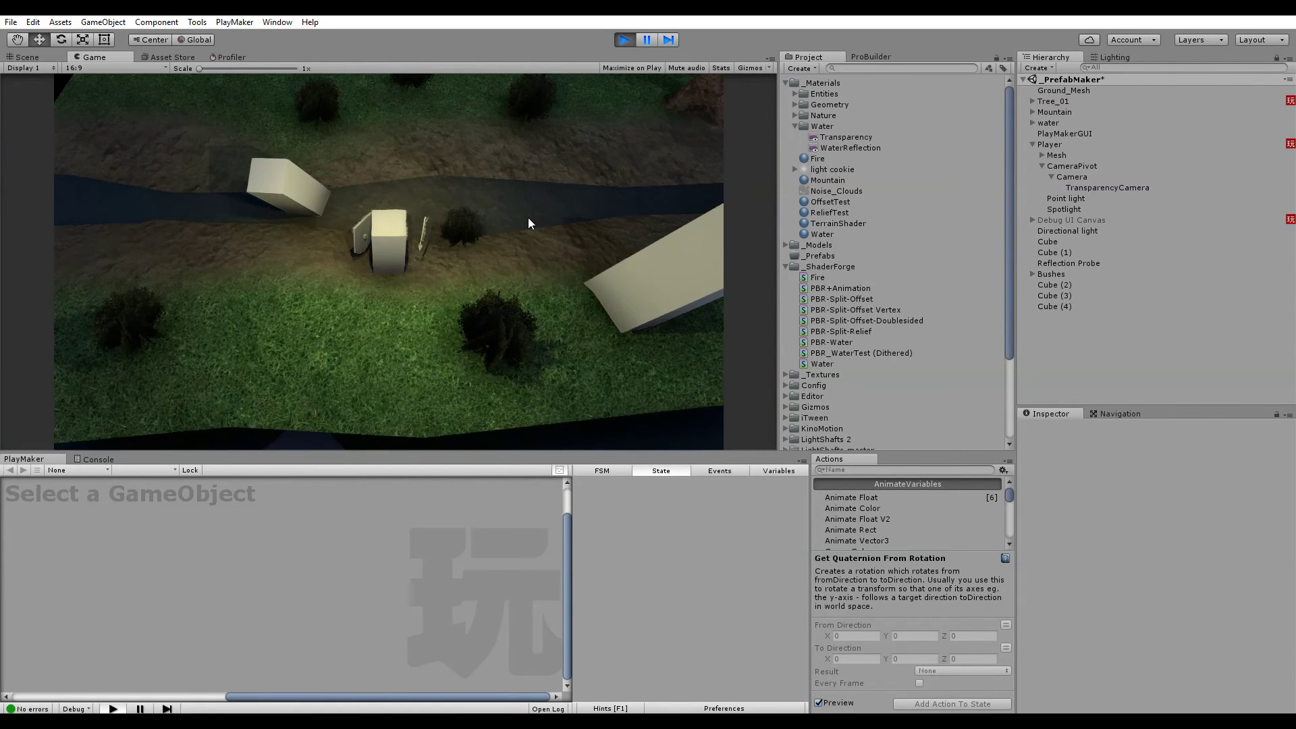
pyautogui.press('w')
pyautogui.press('d')
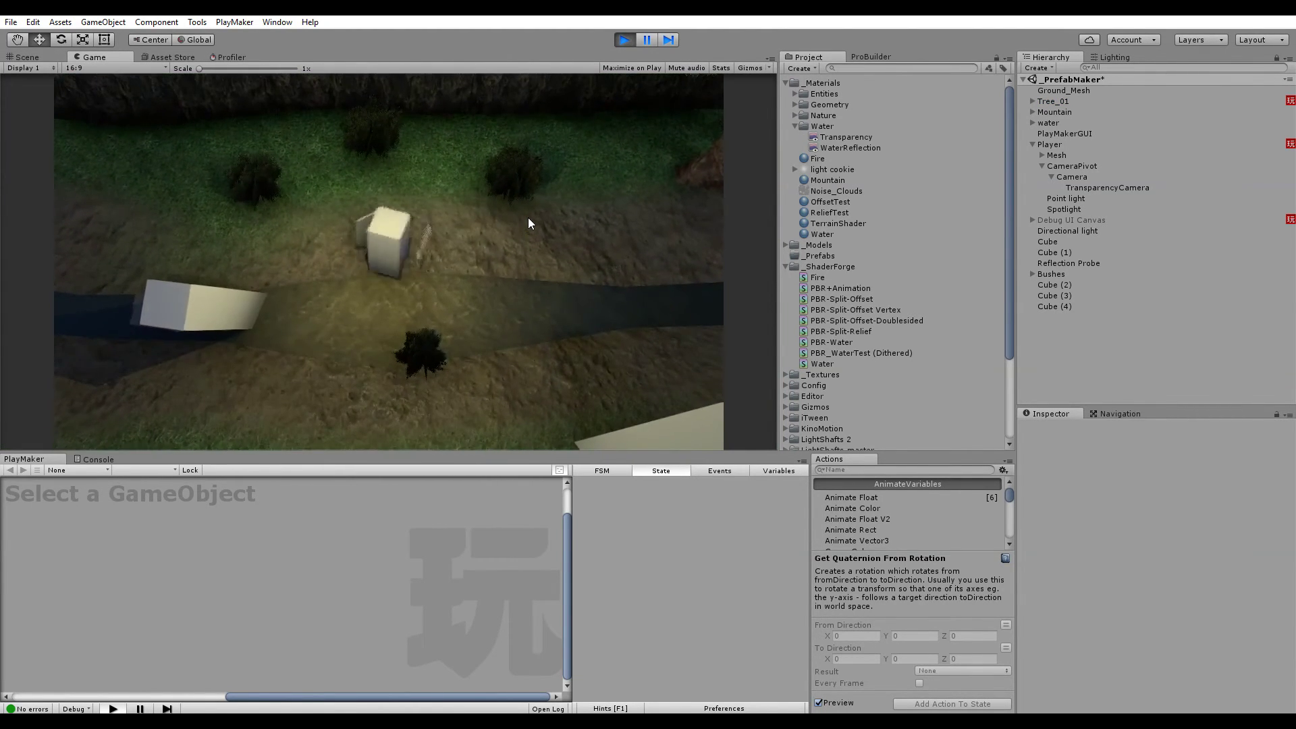
pyautogui.press('s')
pyautogui.press('a')
pyautogui.press('d')
pyautogui.press('w')
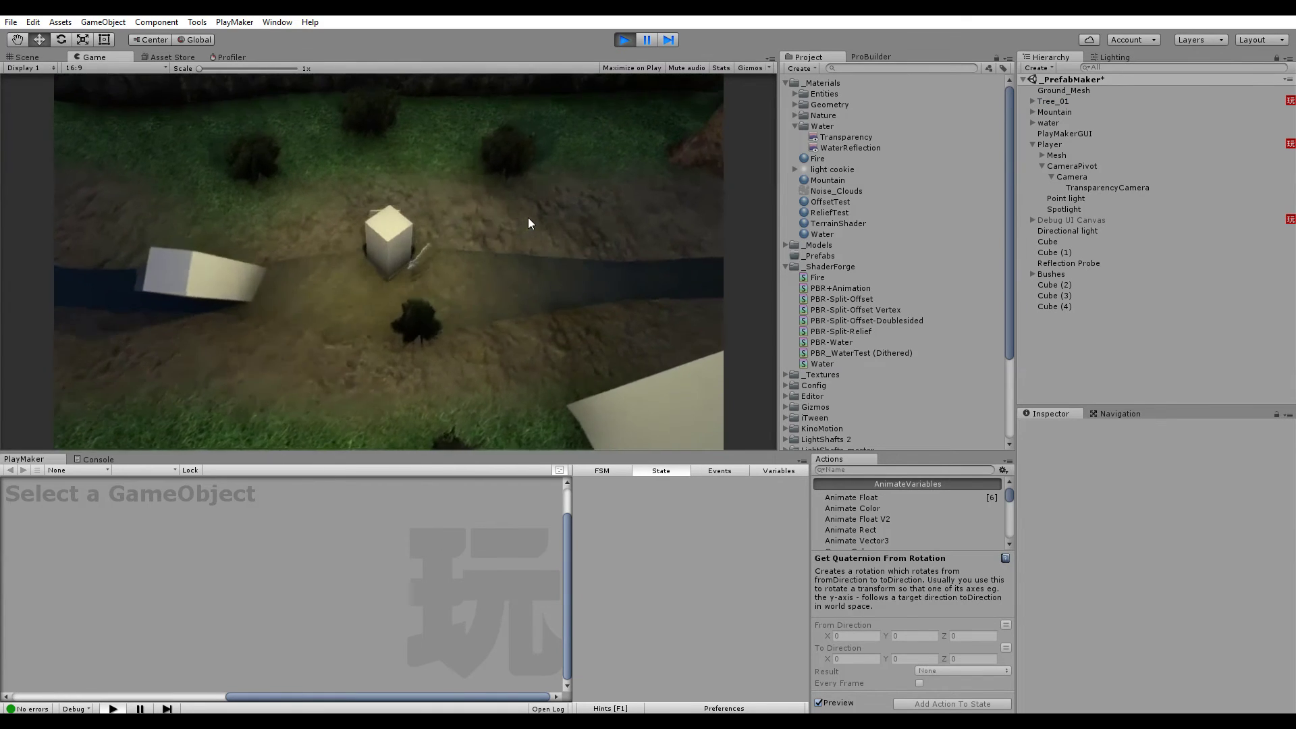
pyautogui.press('s')
pyautogui.press('a')
pyautogui.press('w')
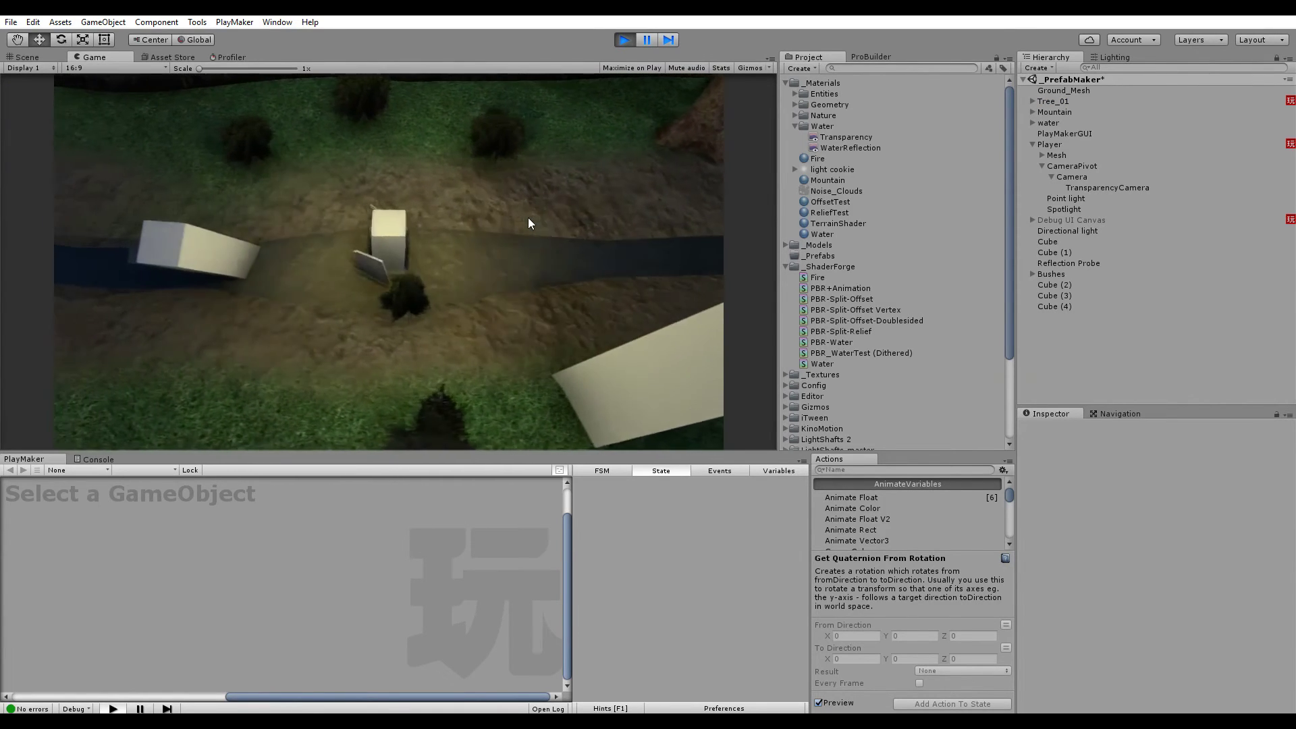
pyautogui.press('a')
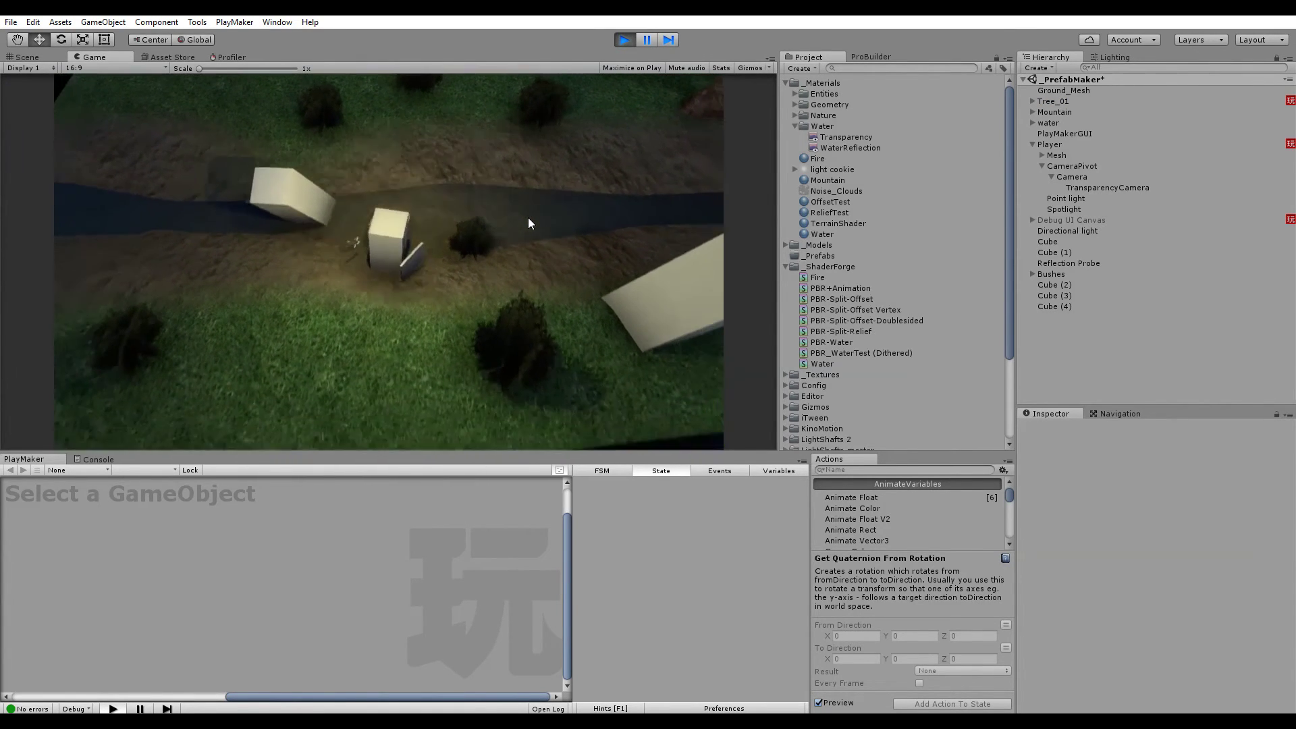
pyautogui.press('s')
pyautogui.press('a')
pyautogui.press('s')
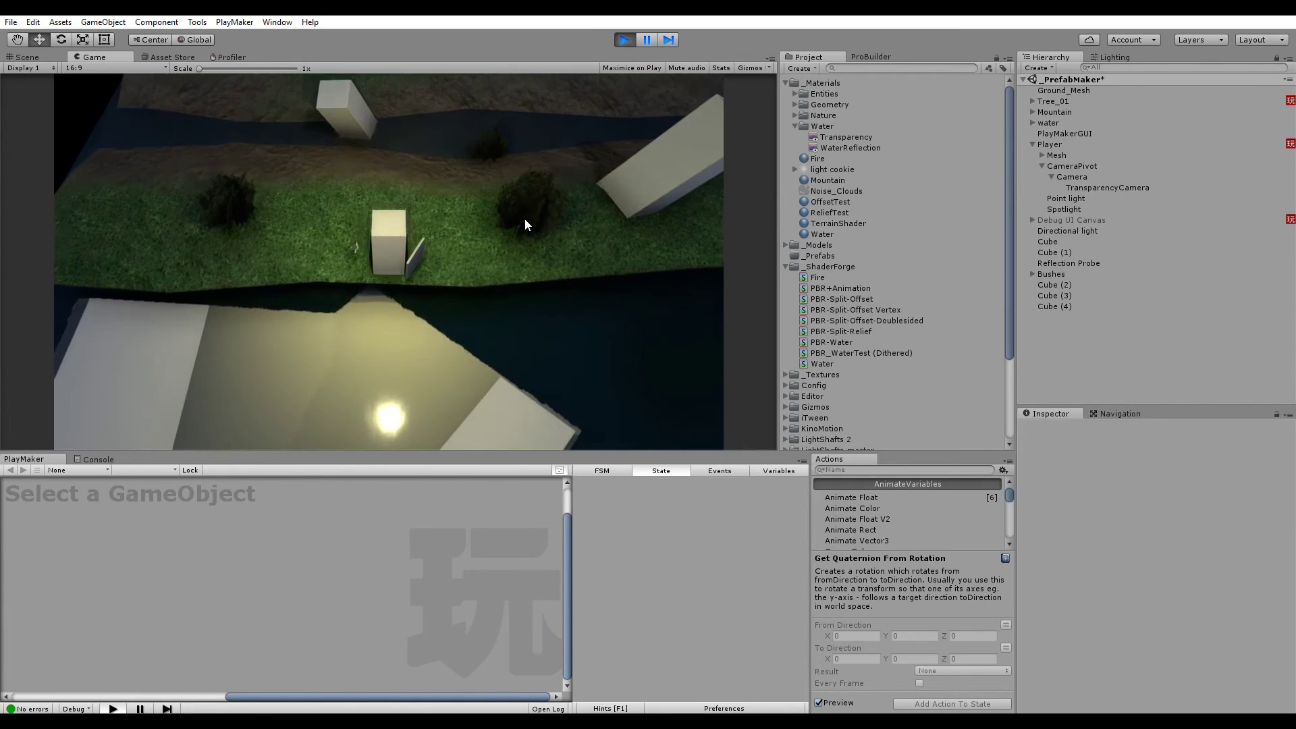
pyautogui.press('a')
# Reduce the Transparency render texture's size to 16 x 9 while the game is running
pyautogui.click(845, 137)
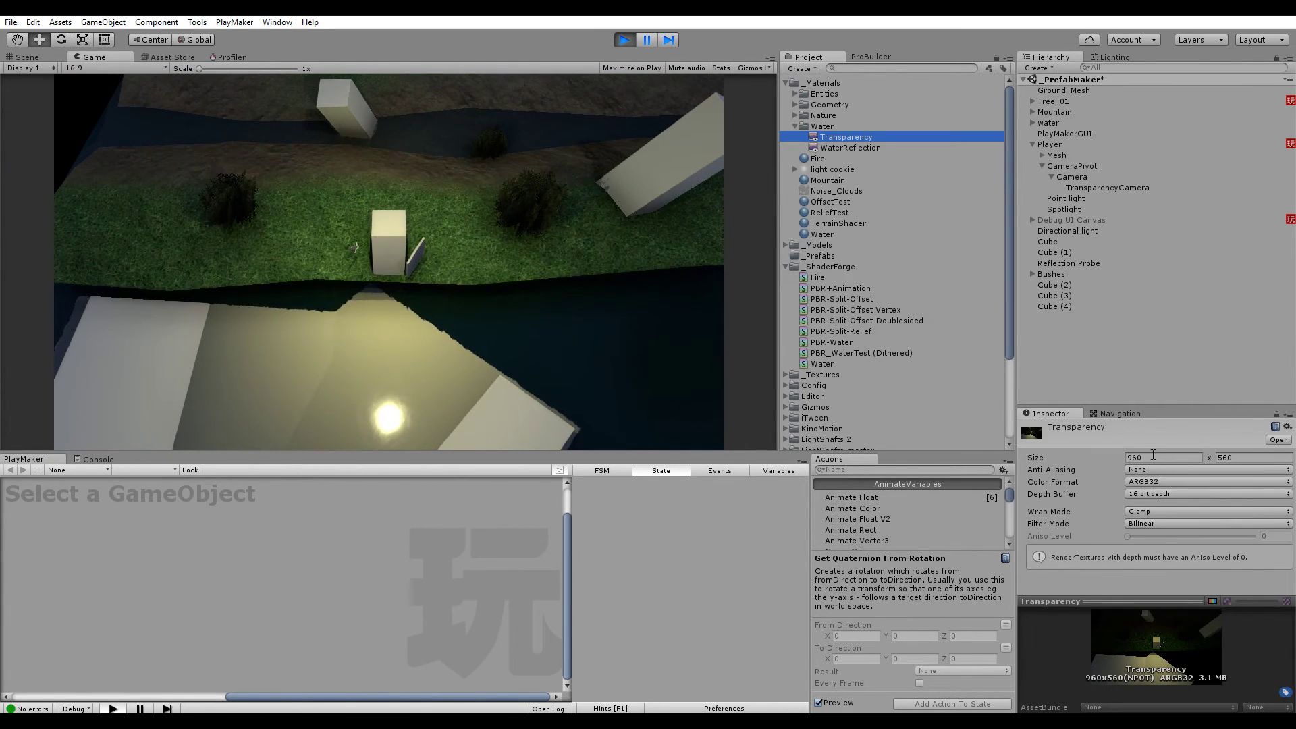
pyautogui.click(1152, 455)
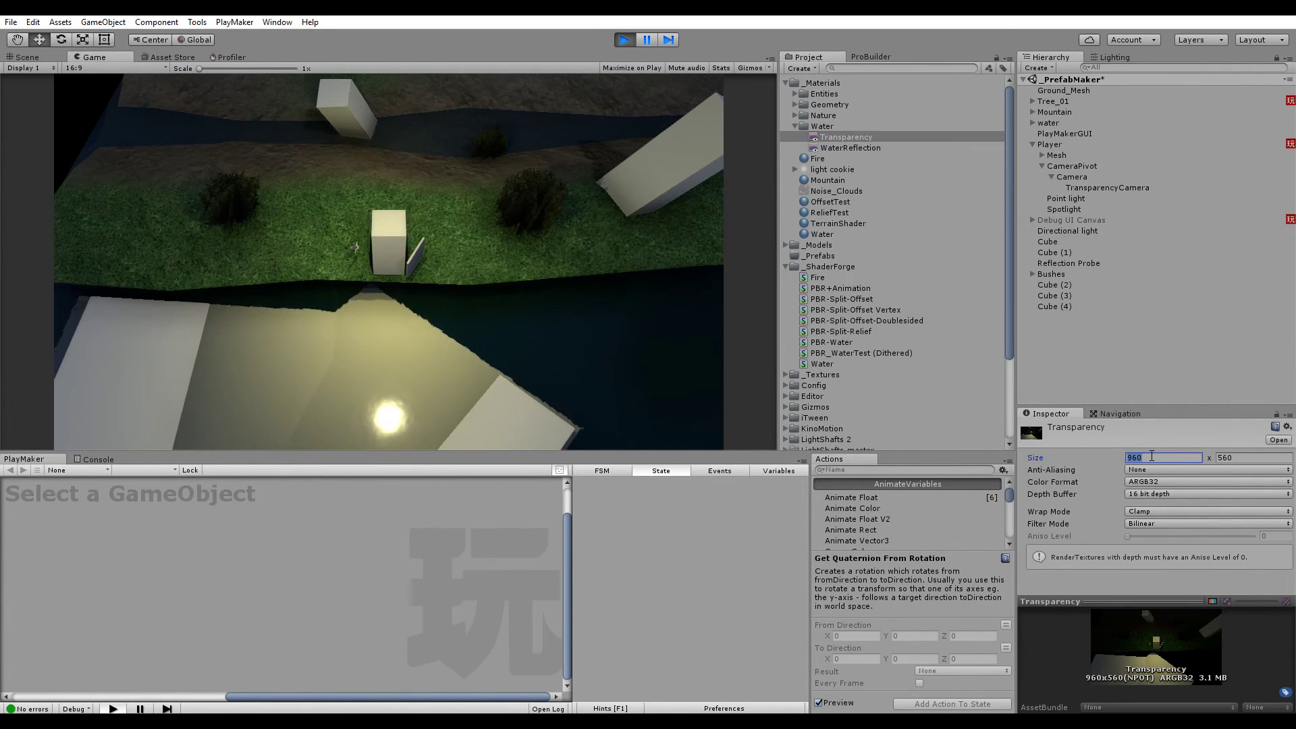
pyautogui.click(1241, 458)
pyautogui.write('9+')
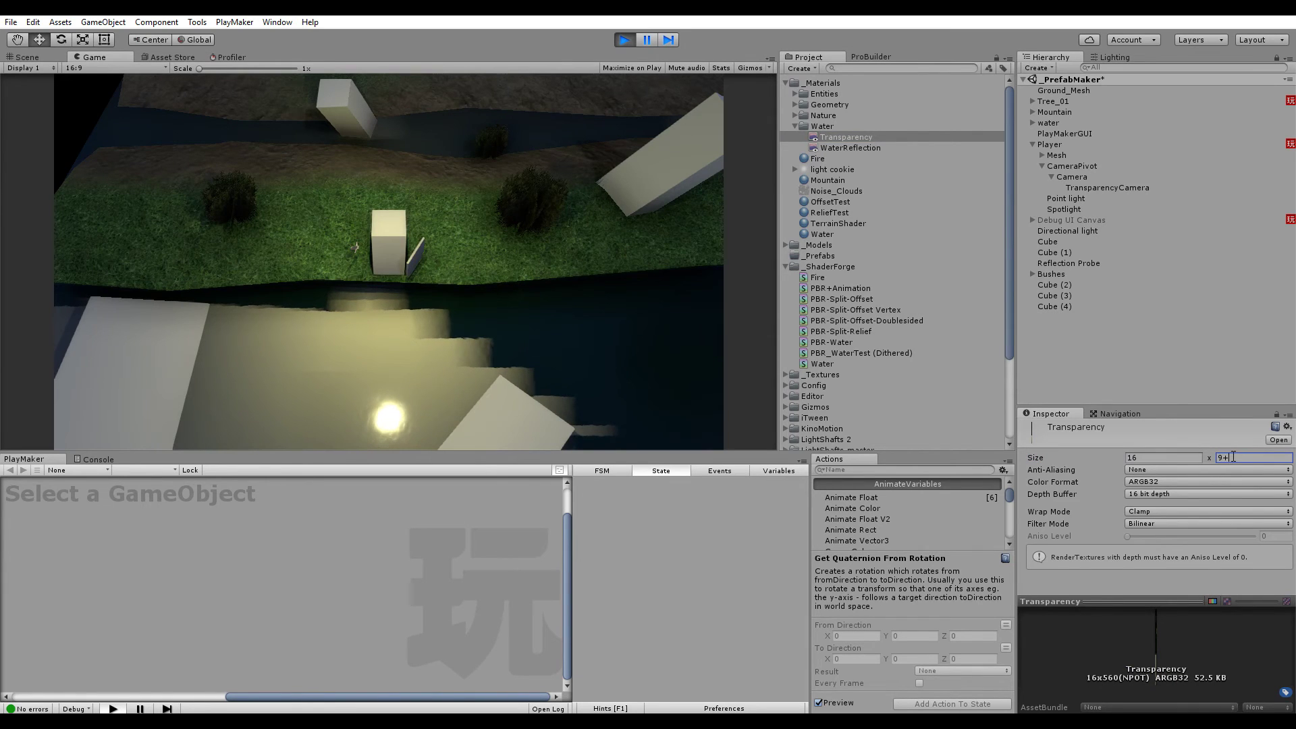
pyautogui.press('Return')
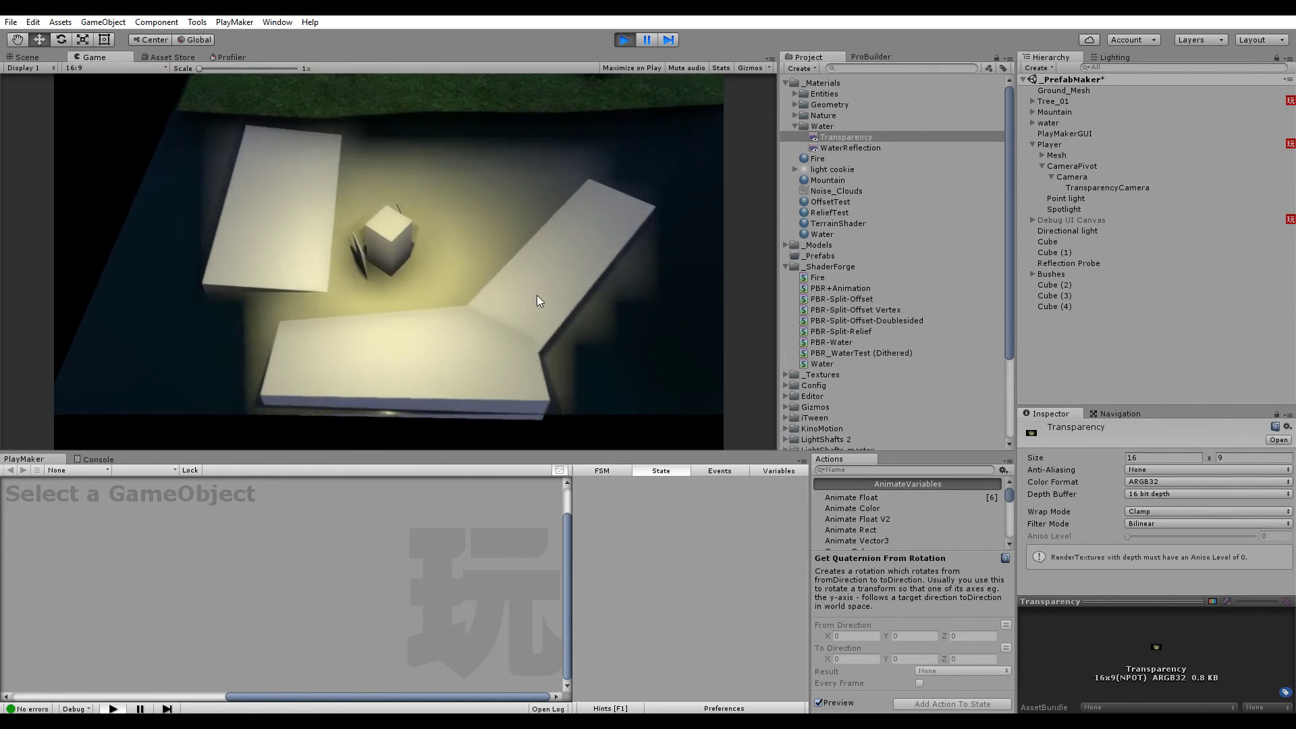
# Raise the Transparency render texture's size to 32 x 18
pyautogui.click(1156, 458)
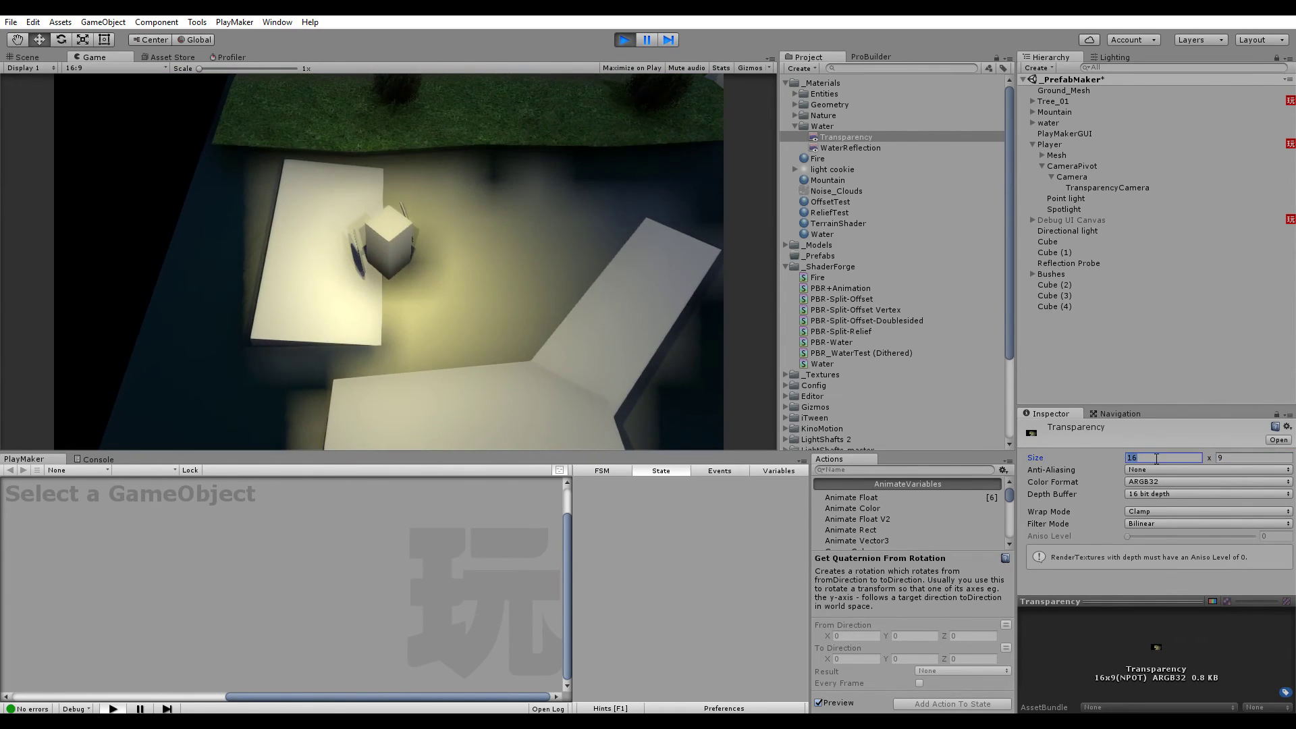
pyautogui.write('32')
pyautogui.click(1236, 458)
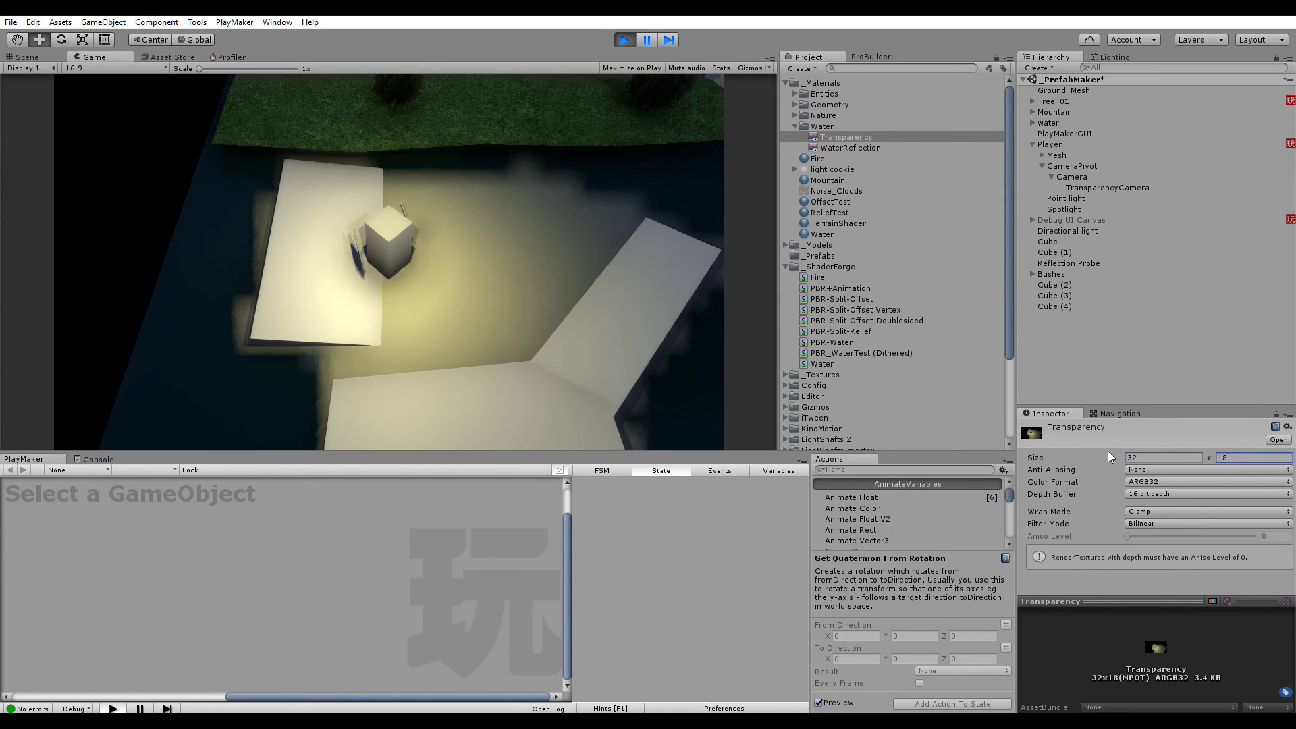
# Set the Transparency render texture's size to 256 x 144 to try a medium resolution on the water
pyautogui.click(1144, 458)
pyautogui.write('256')
pyautogui.click(1239, 459)
pyautogui.write('144')
pyautogui.press('Return')
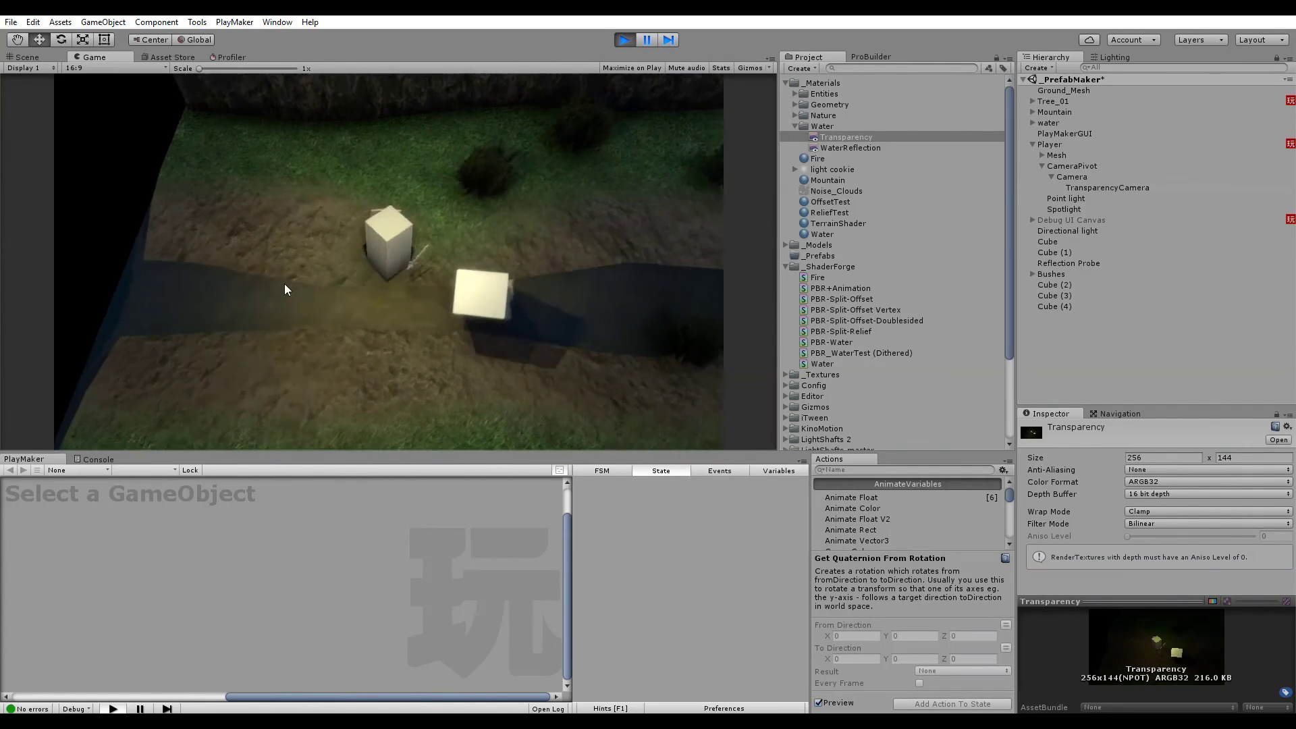
# Set the Transparency render texture's size back to 960 x 560 and stop play mode
pyautogui.click(1163, 457)
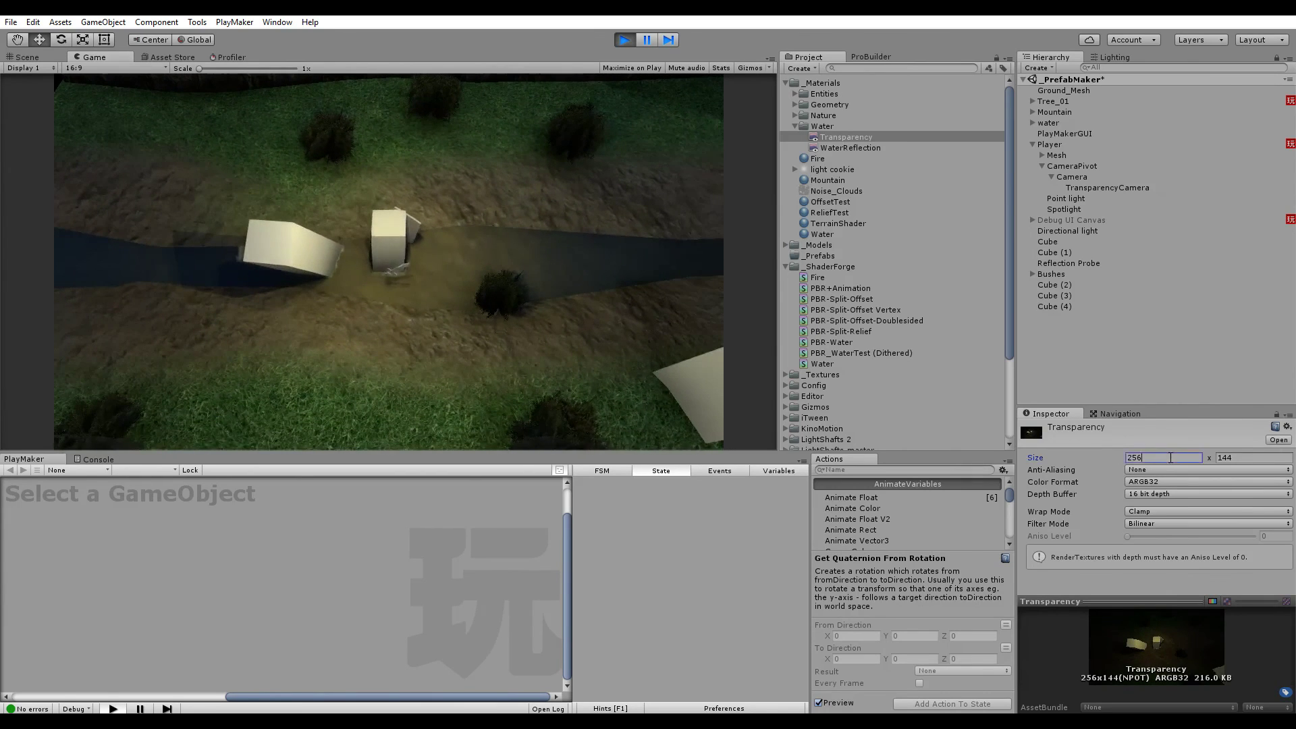
pyautogui.click(1239, 458)
pyautogui.write('560')
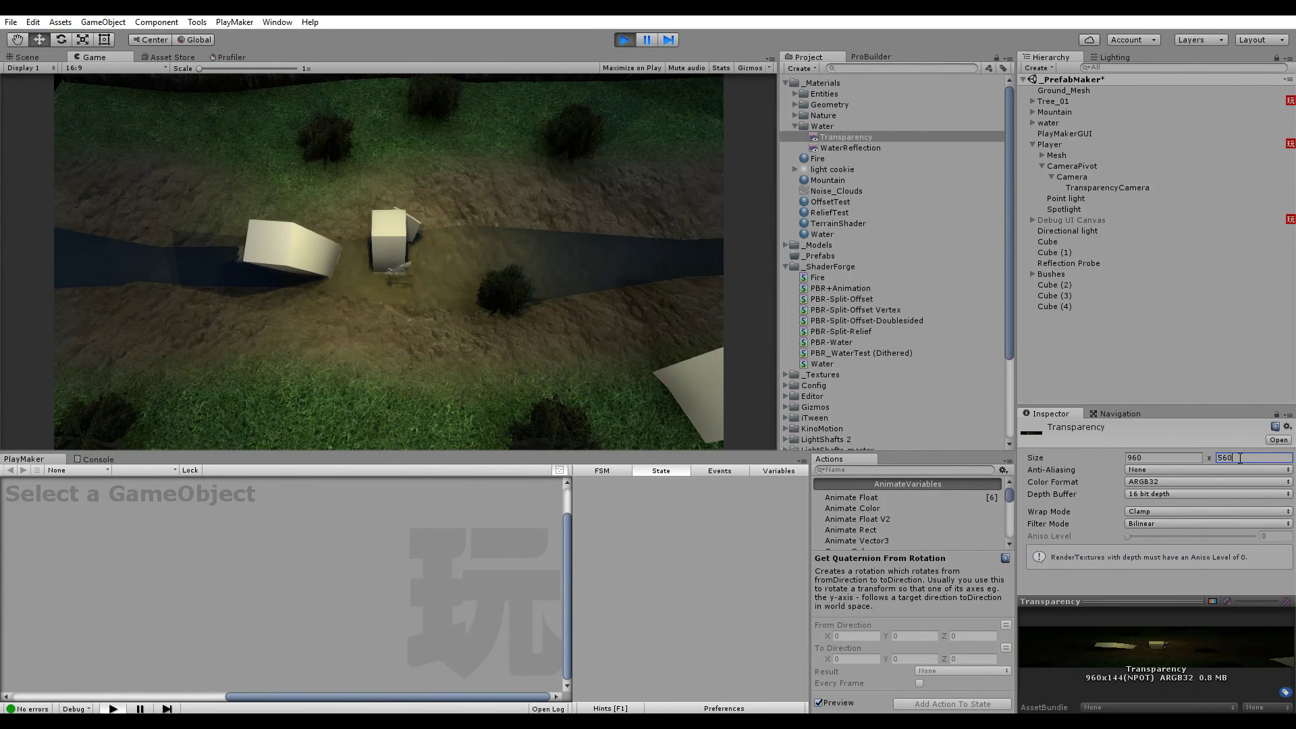
pyautogui.press('Return')
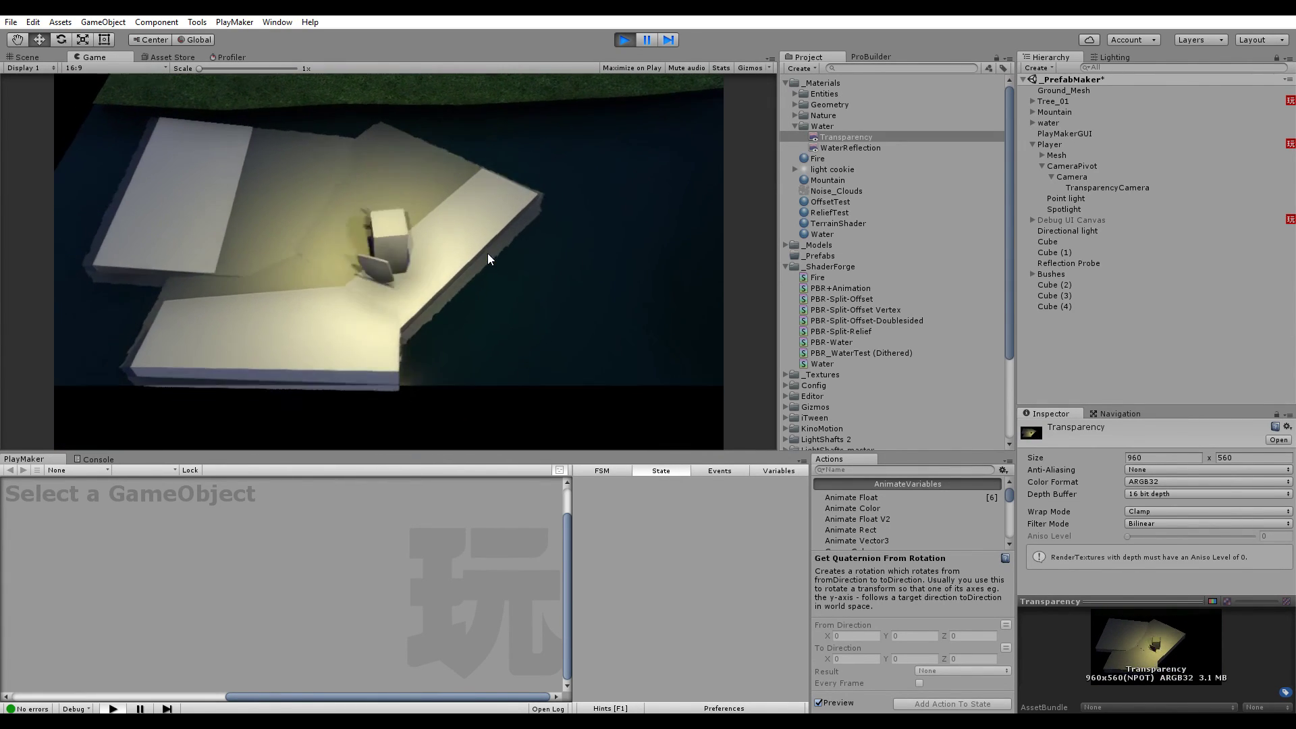
pyautogui.click(623, 41)
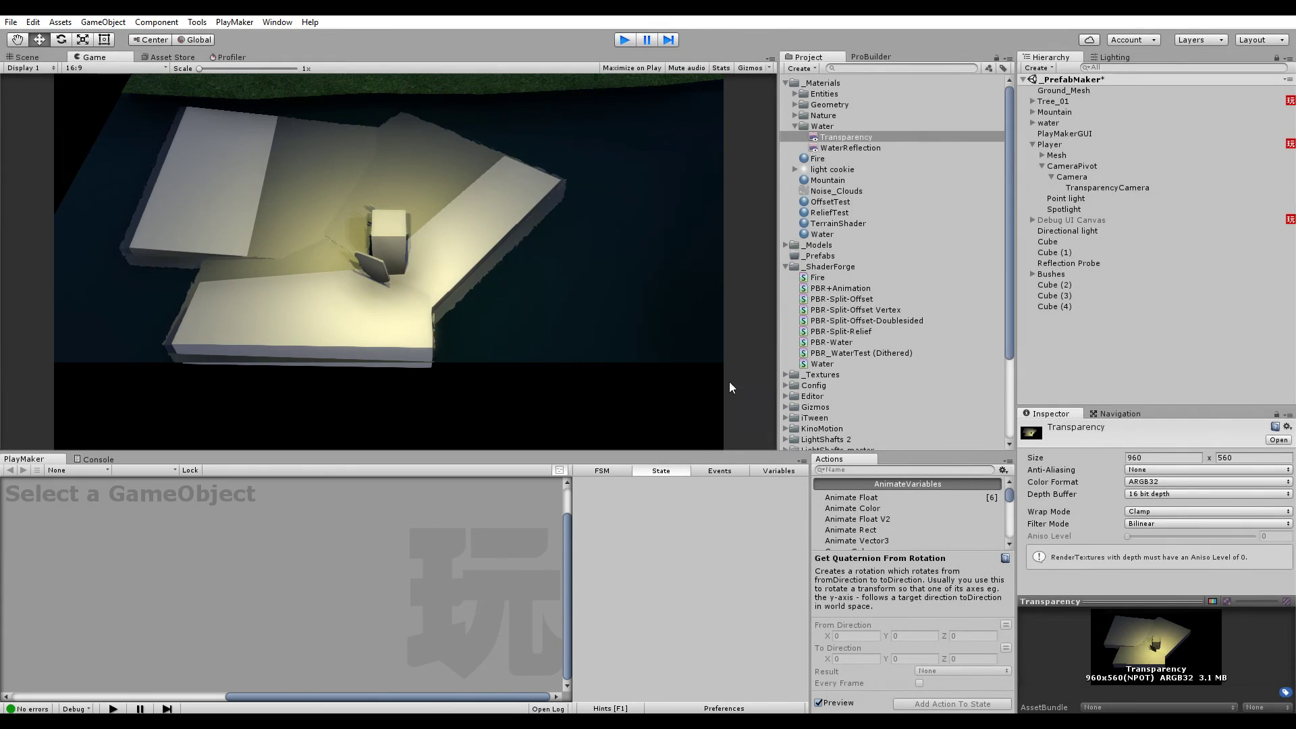